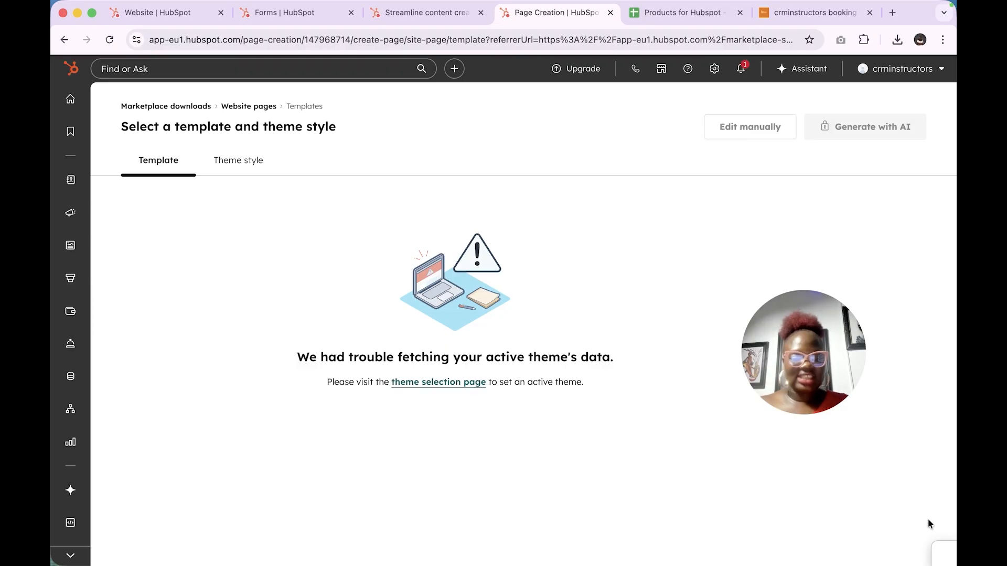
Step: Bring up the Service flyout menu, with Chatflows listed, from the left sidebar
drag(789, 389, 868, 379)
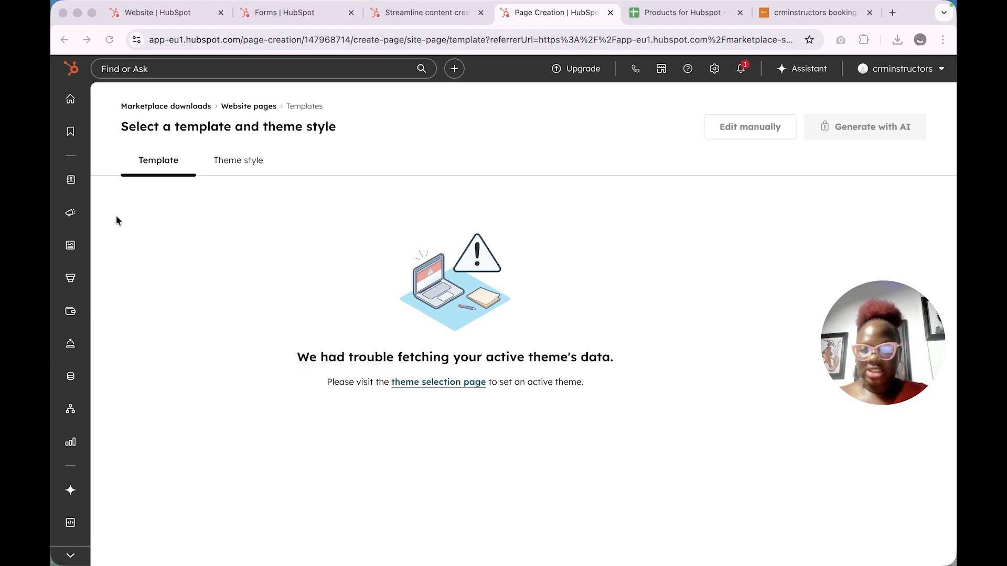
mouse_move(73, 351)
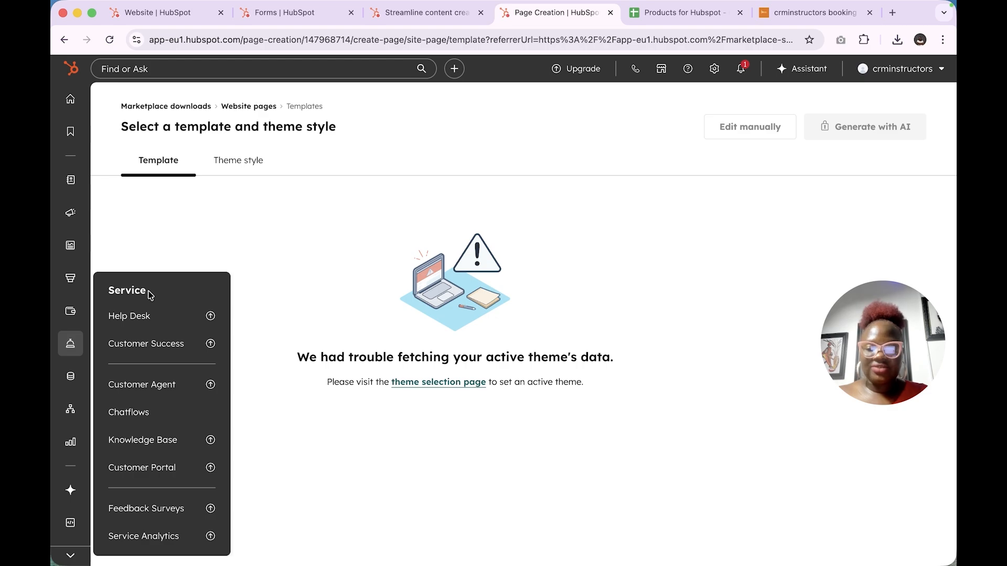
Step: Create a new Website chatflow and start the chat widget setup
click(152, 412)
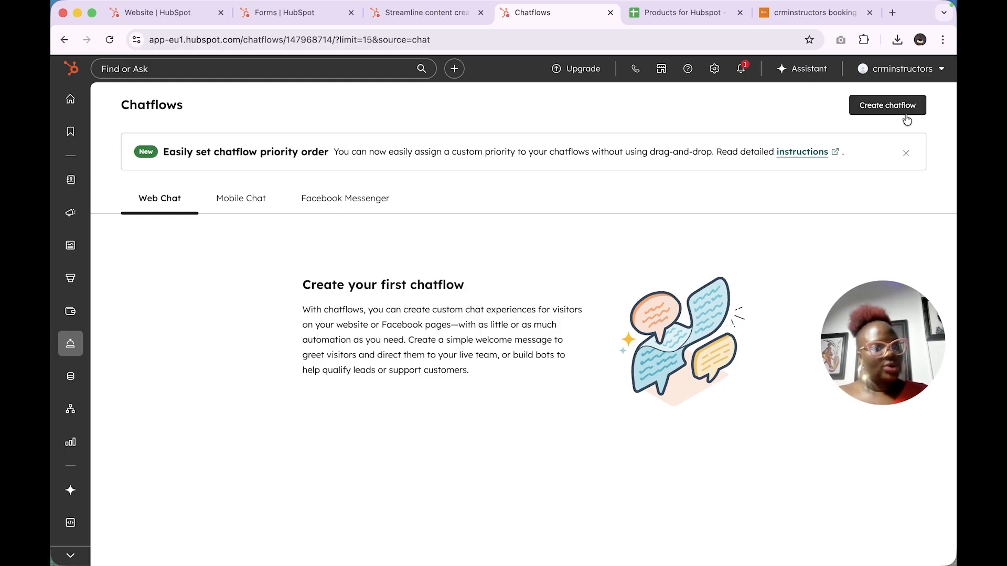
click(891, 105)
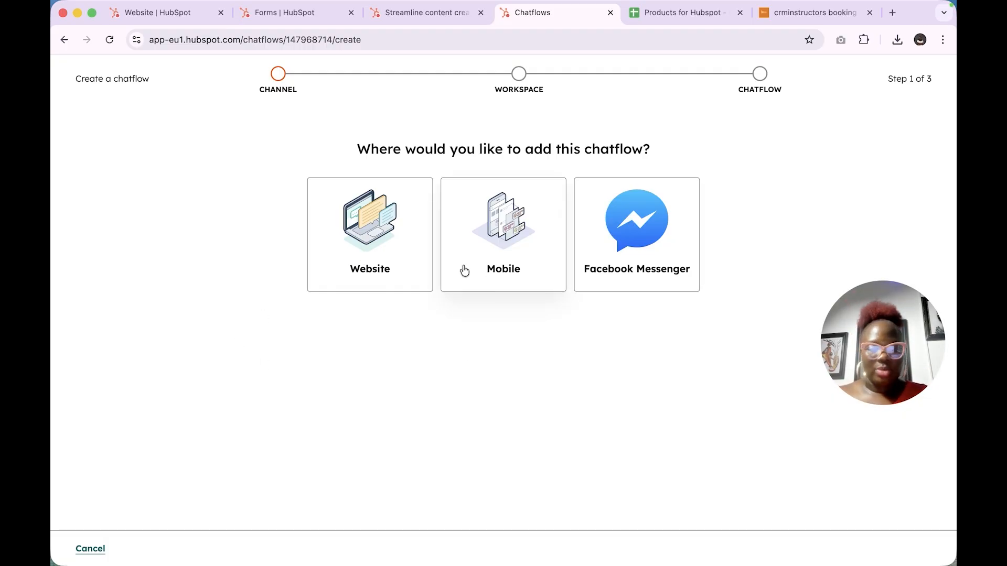
click(383, 258)
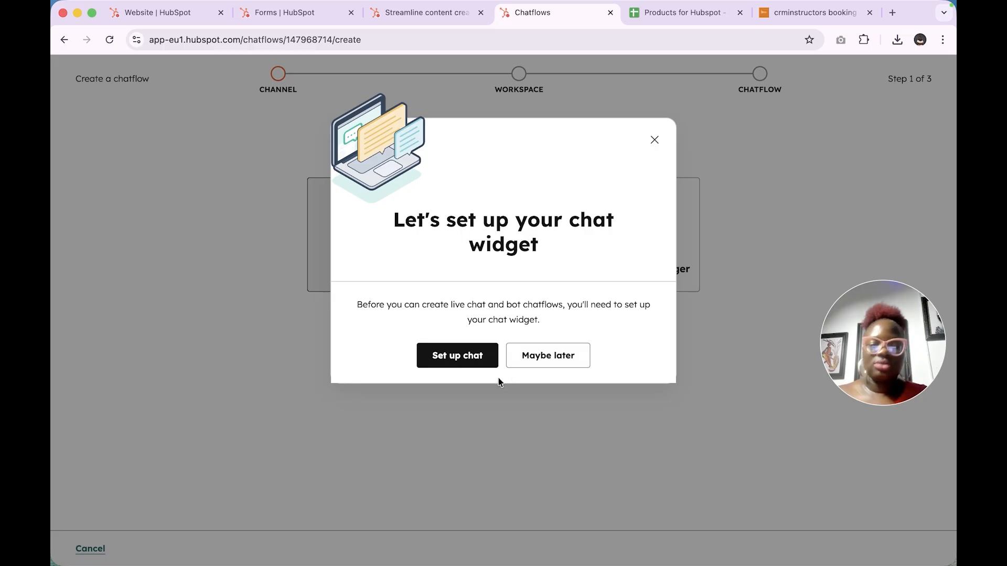
click(446, 357)
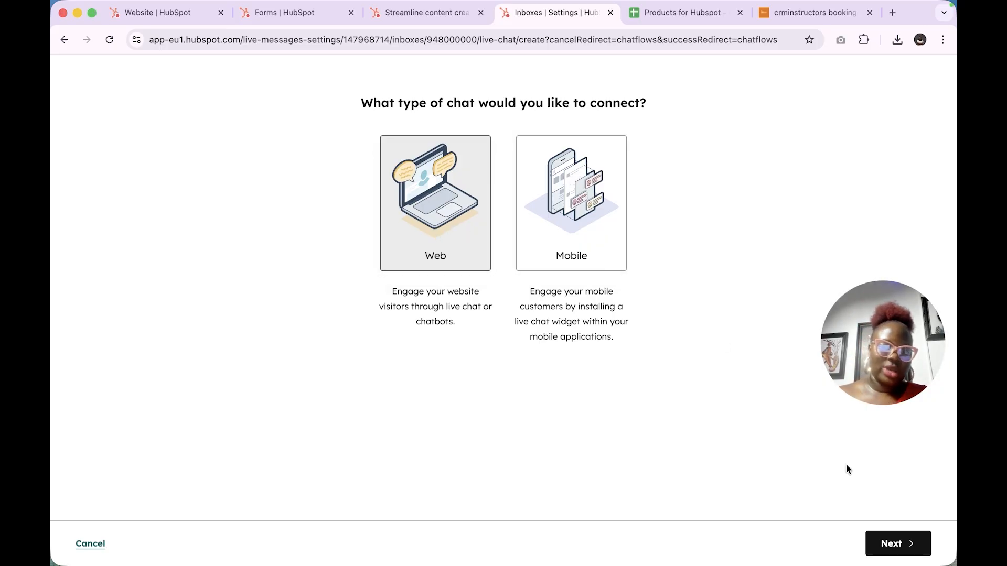
Step: Choose Web chat and set the widget accent colour to deep blue 091c9b
click(897, 543)
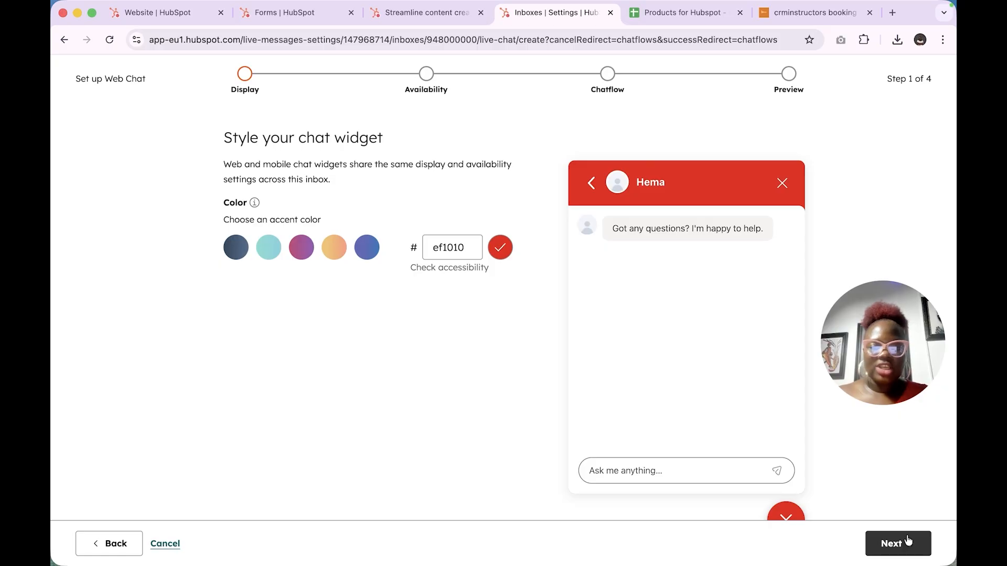
scroll(705, 319, down, 2)
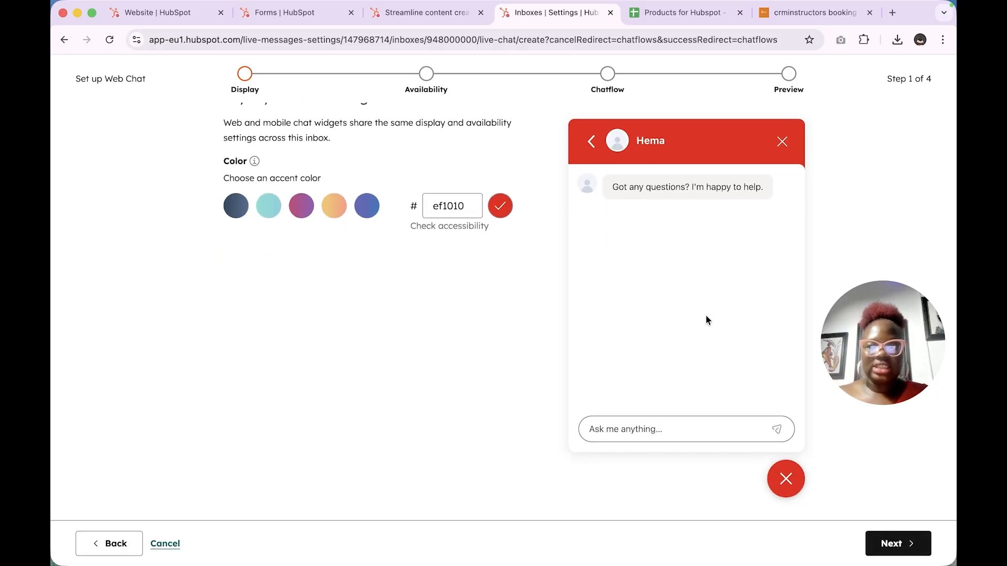
scroll(706, 320, up, 2)
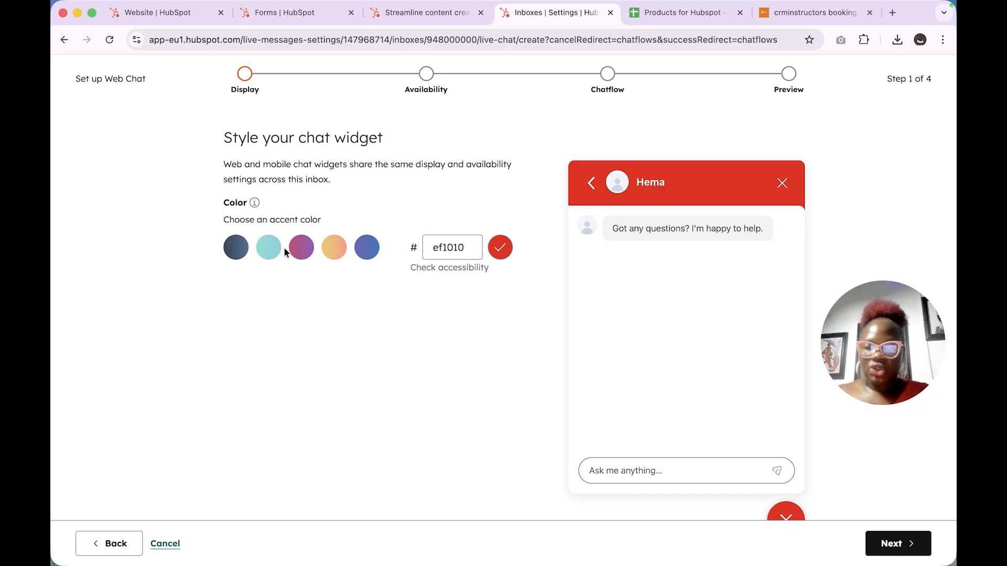
click(238, 254)
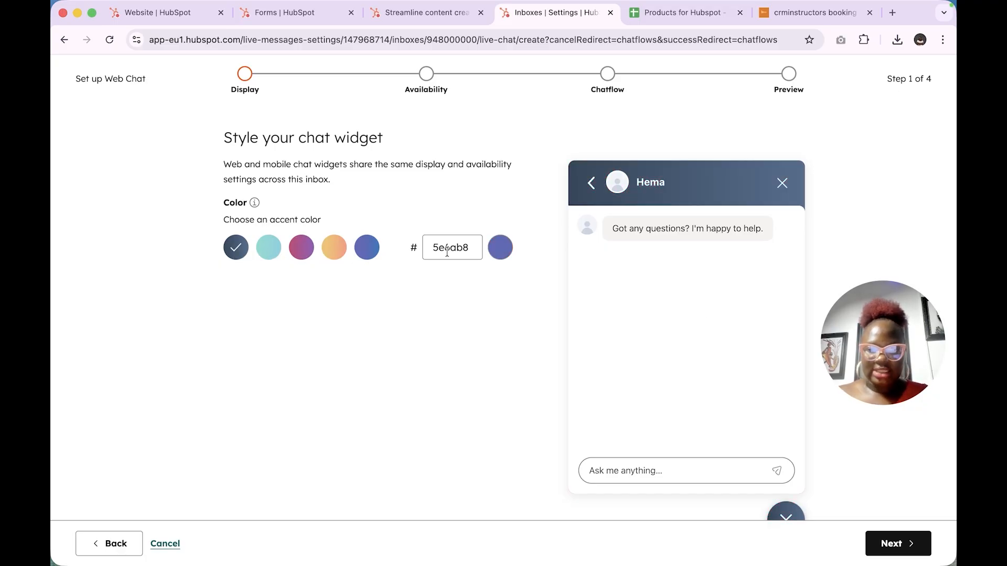
click(500, 247)
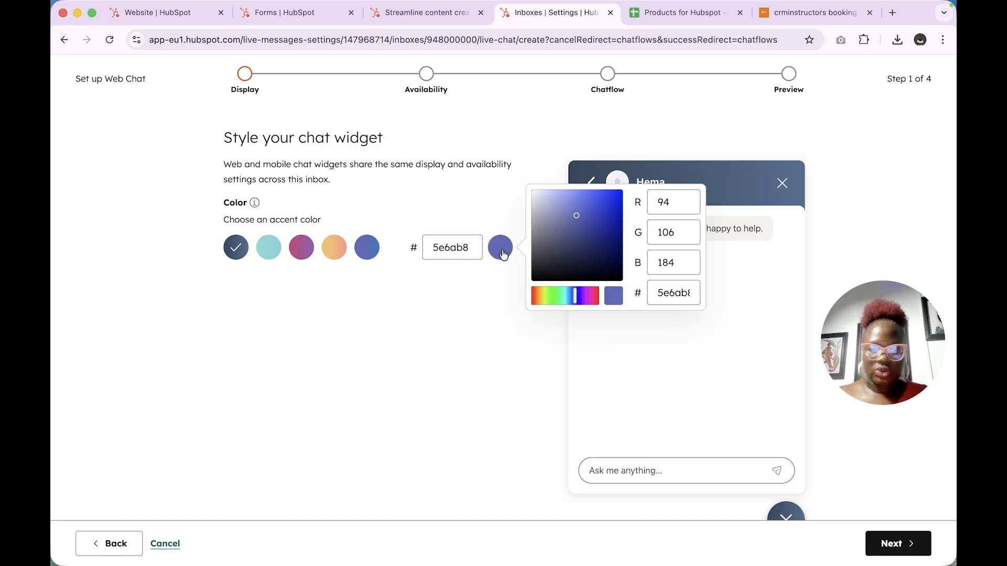
click(600, 230)
drag(599, 231, 618, 226)
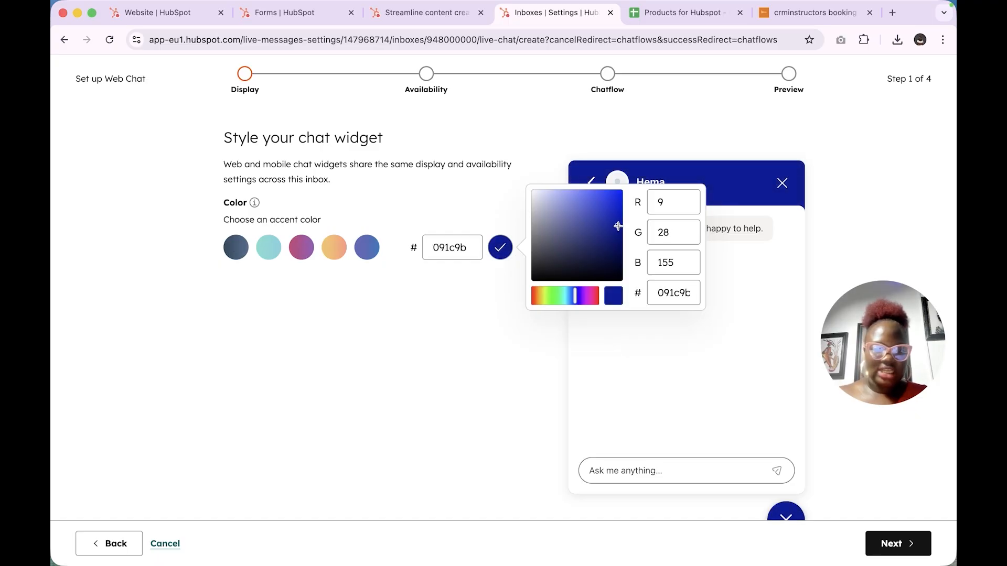
click(434, 248)
click(466, 307)
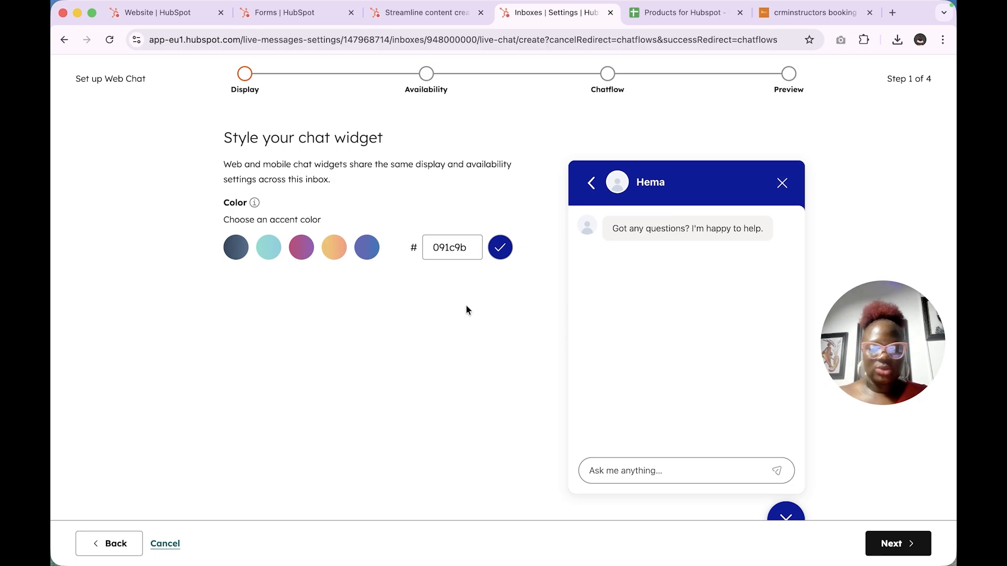
scroll(465, 310, down, 2)
scroll(465, 310, up, 2)
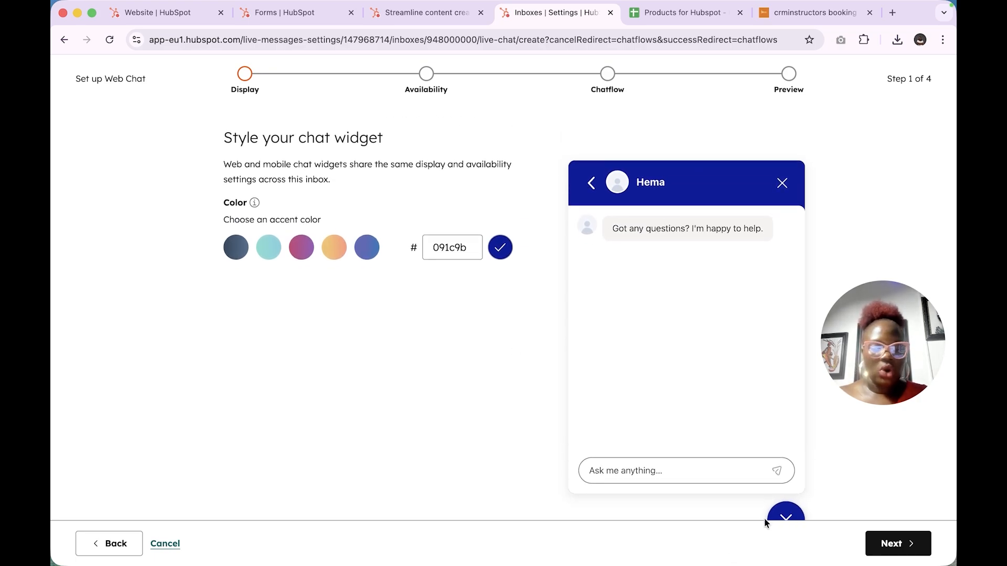
click(903, 547)
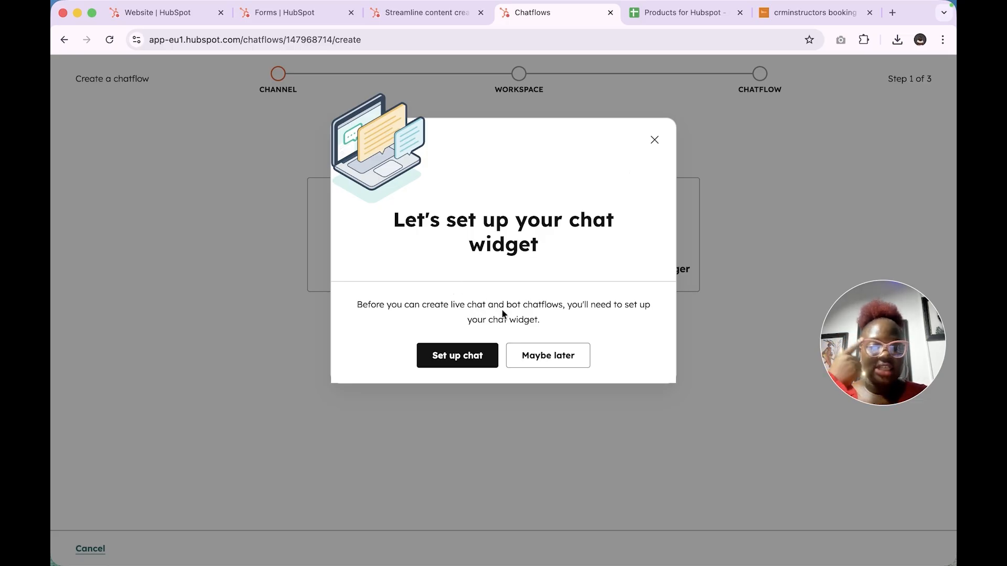
Step: Reopen the chat widget setup with Web selected to reach widget styling
click(467, 356)
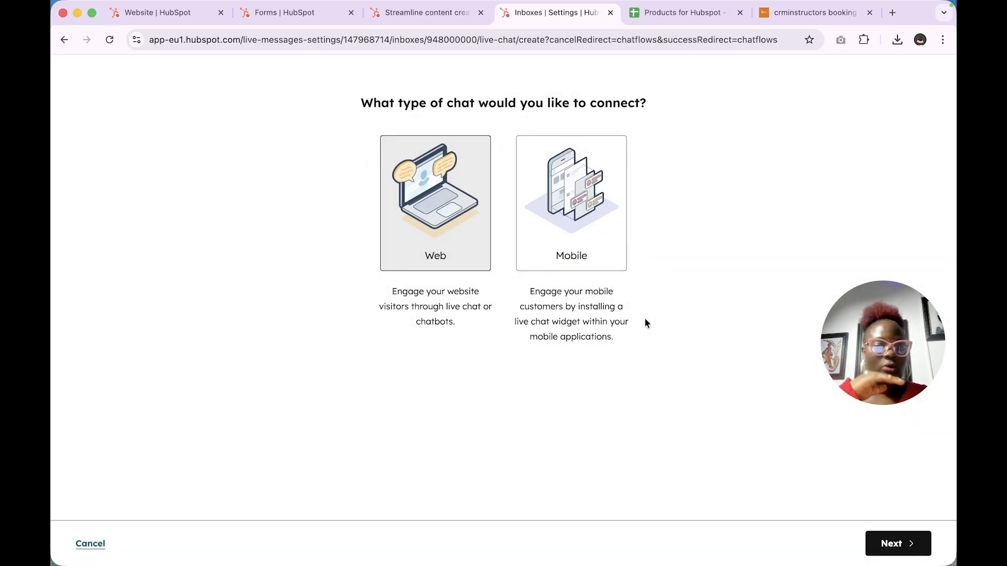
click(895, 543)
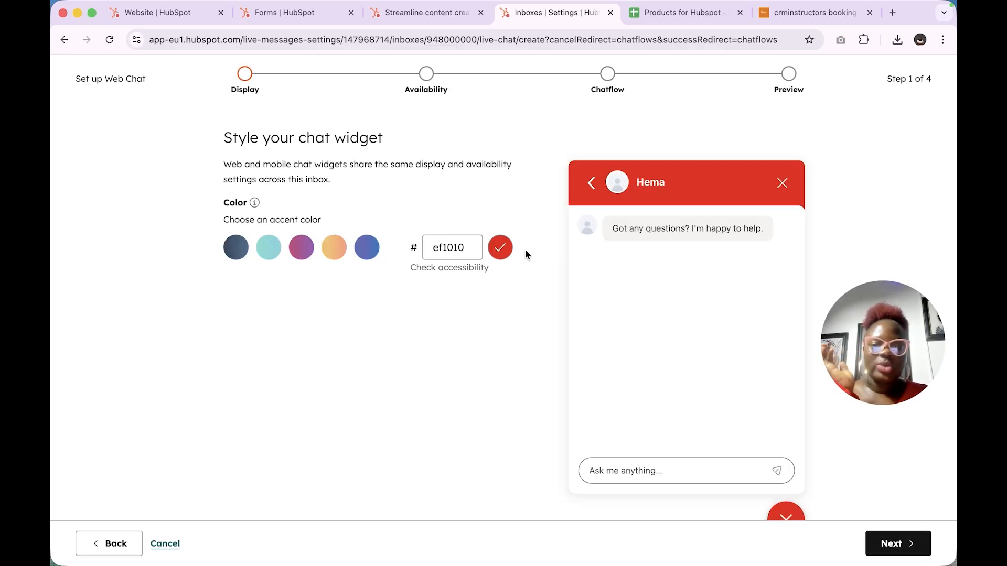
Step: Change the widget accent colour to bright blue 001dfa and continue to chat availability
click(302, 248)
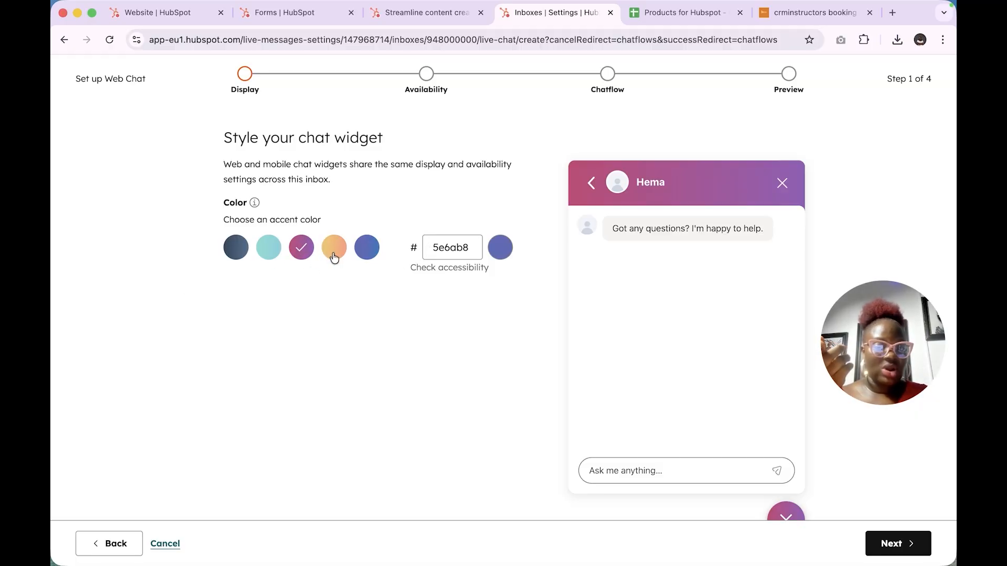
click(512, 249)
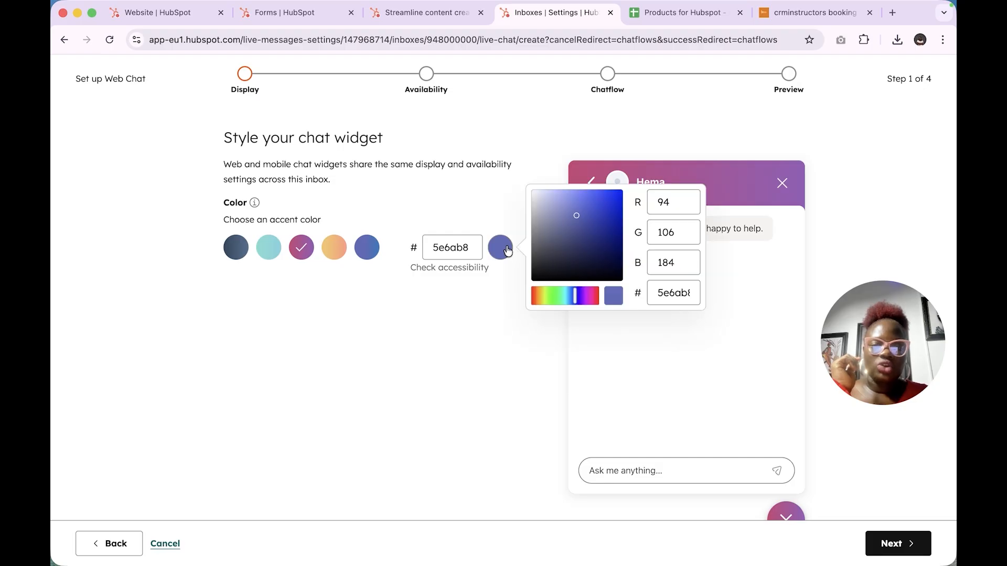
double_click(463, 248)
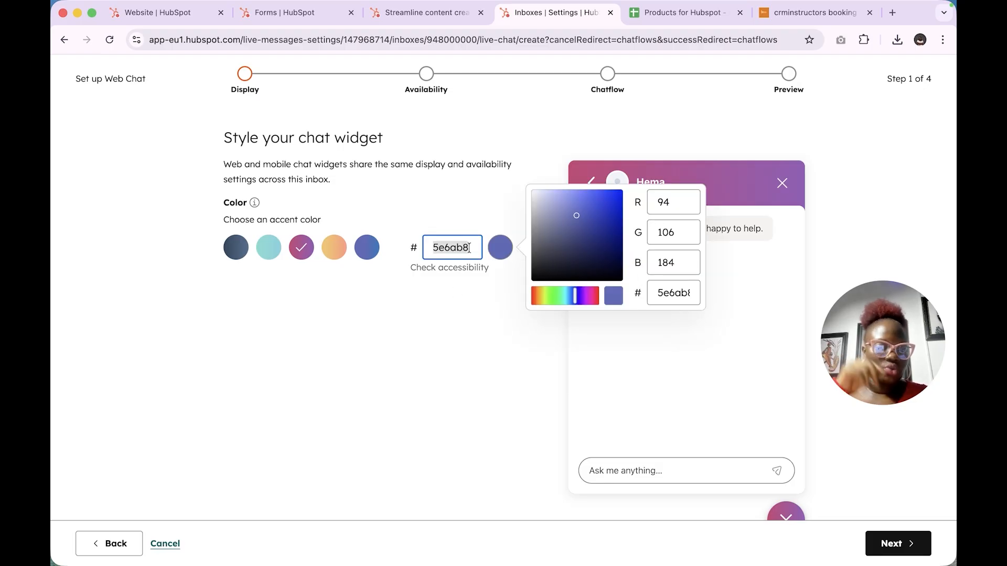
drag(585, 234, 629, 191)
click(378, 404)
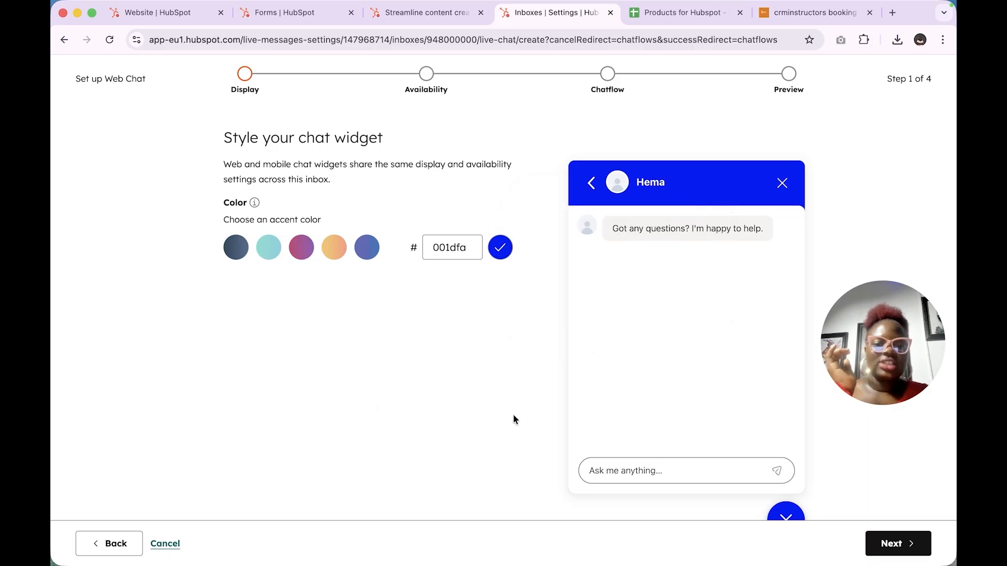
click(893, 543)
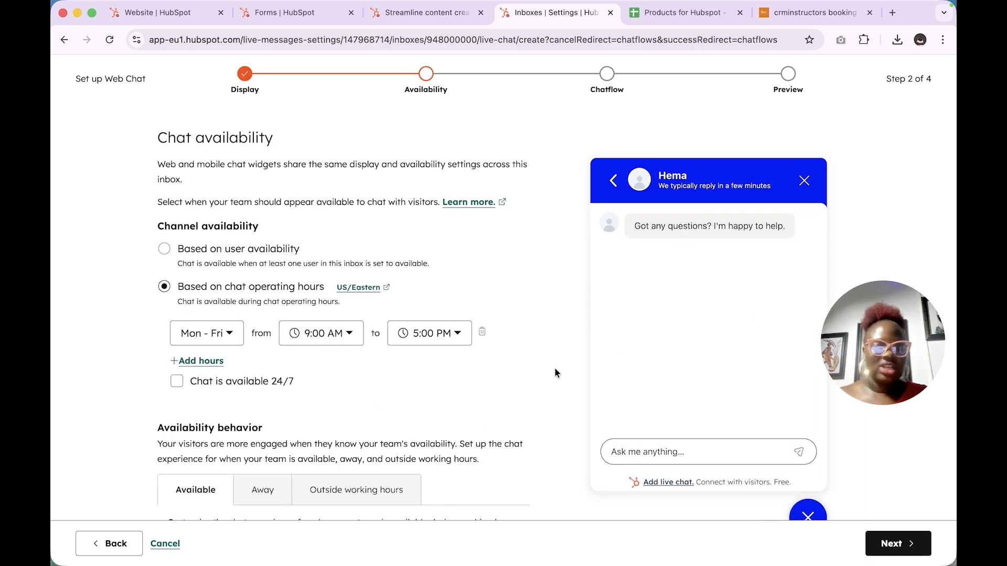
drag(885, 372, 887, 127)
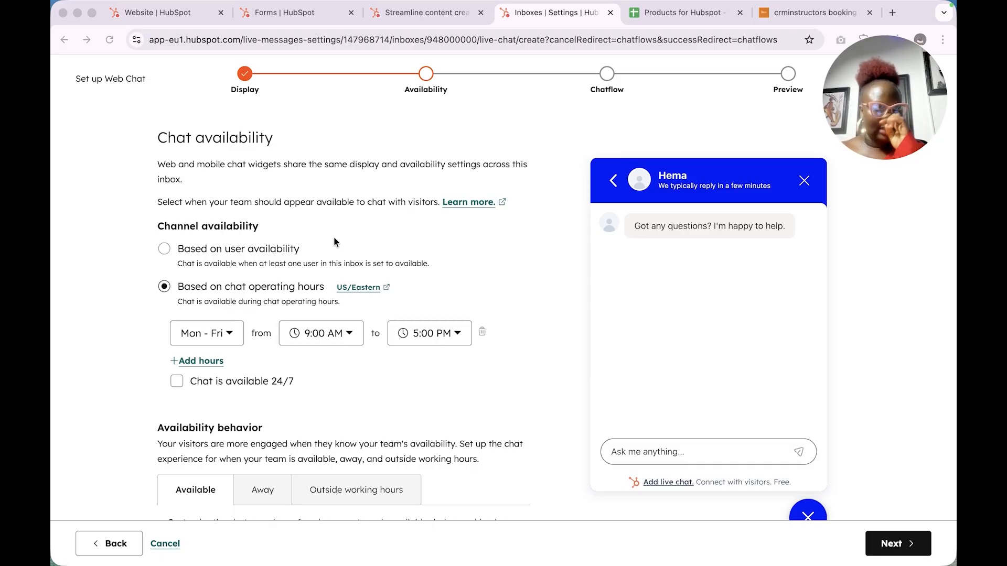
click(164, 250)
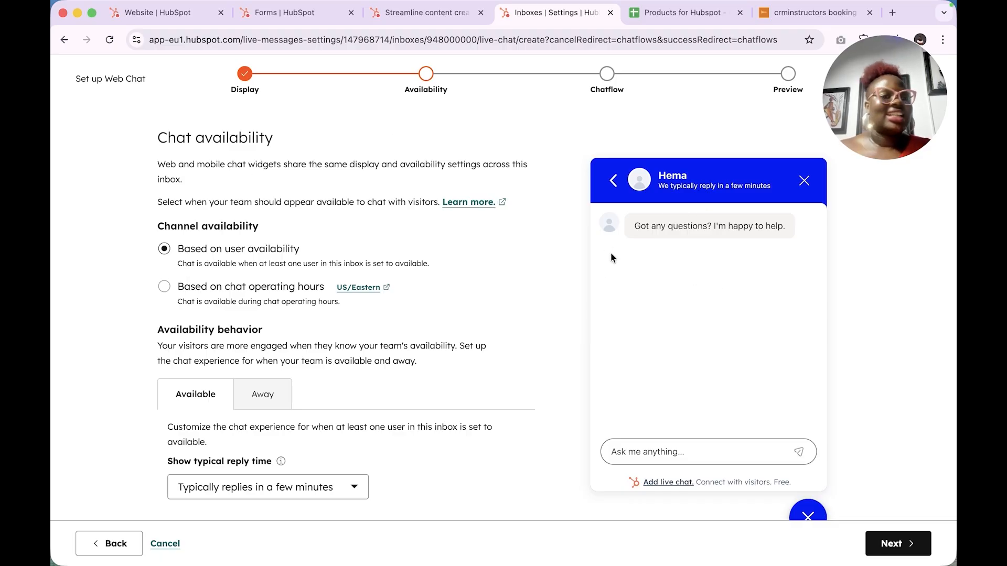
click(171, 291)
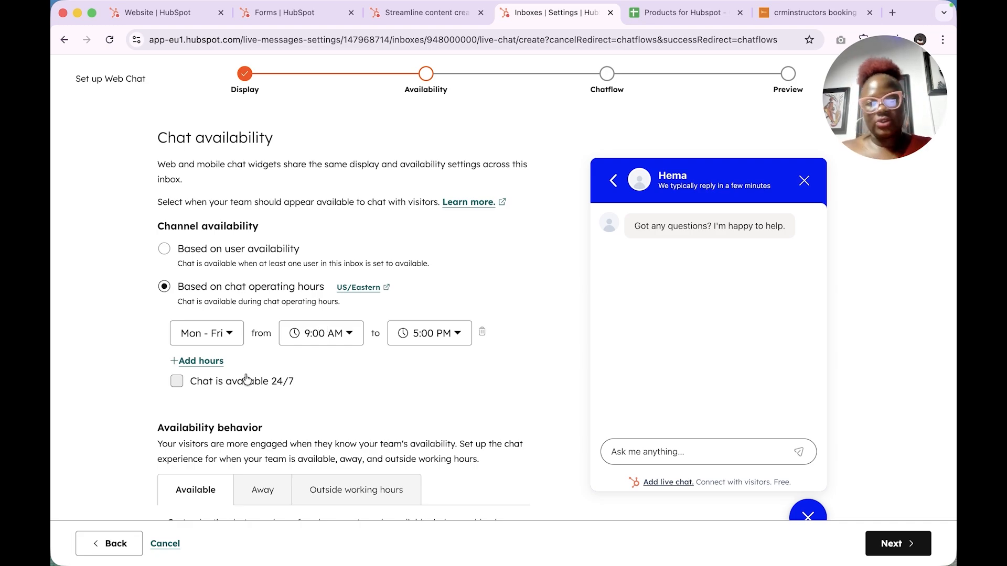
Step: Set the first operating-hours row to 9:00 AM–6:00 PM
click(334, 344)
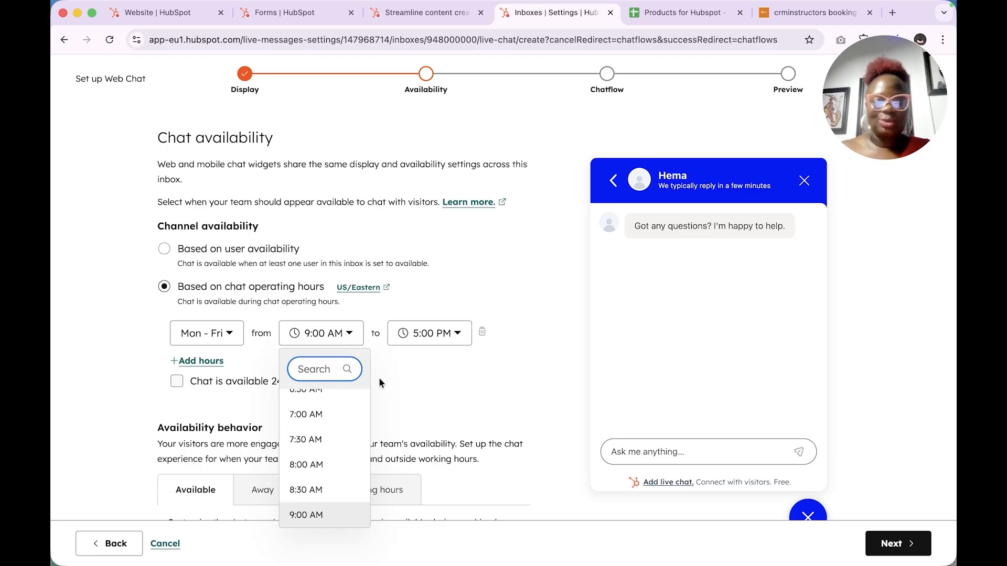
click(452, 349)
click(414, 343)
scroll(432, 410, up, 1)
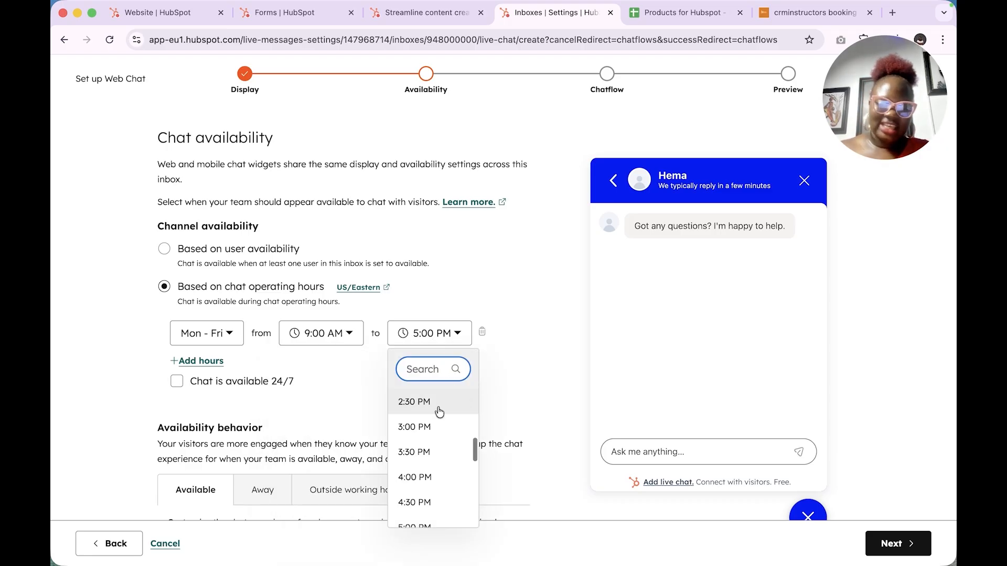
click(414, 402)
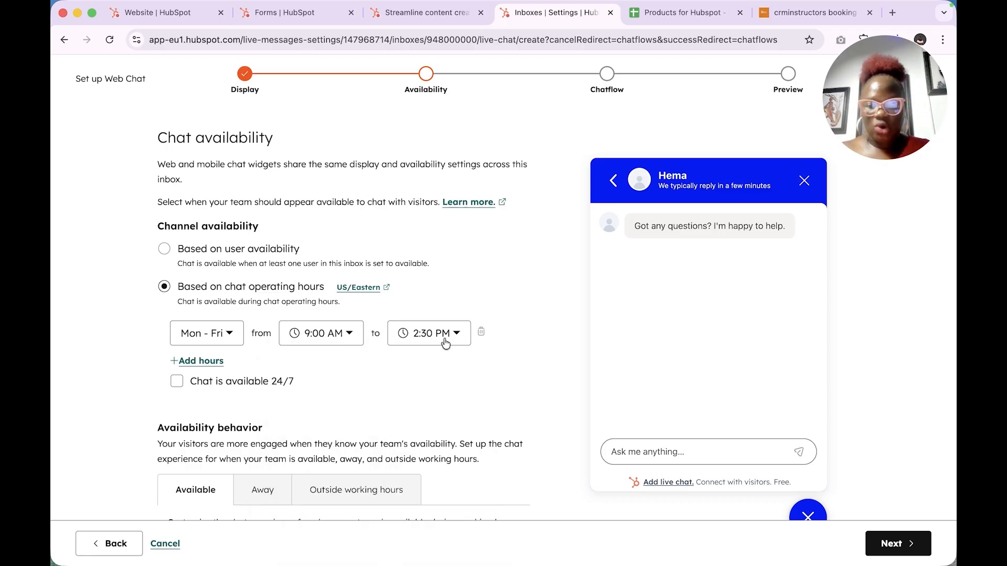
click(445, 341)
scroll(429, 466, down, 2)
scroll(429, 467, down, 5)
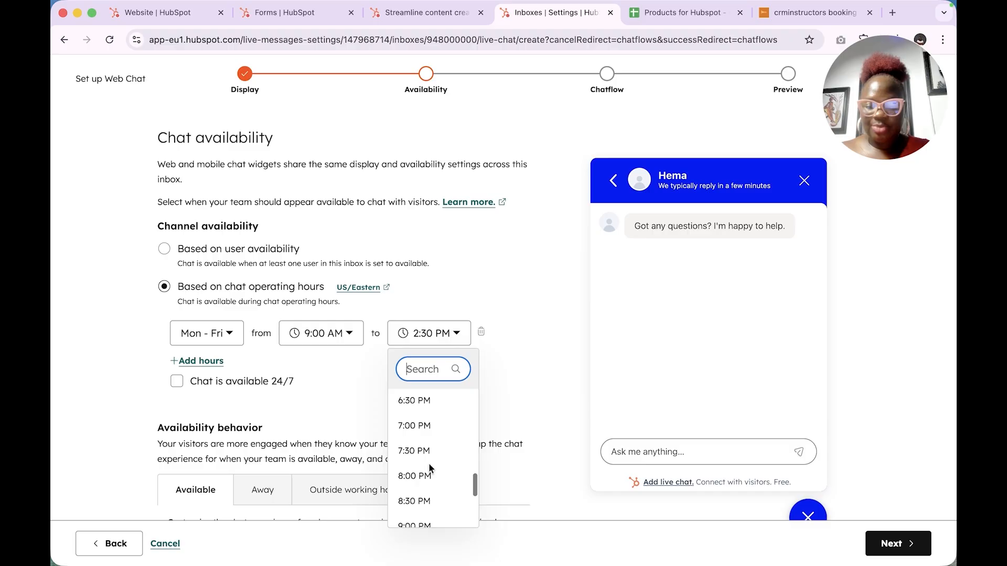
scroll(419, 420, up, 1)
click(420, 429)
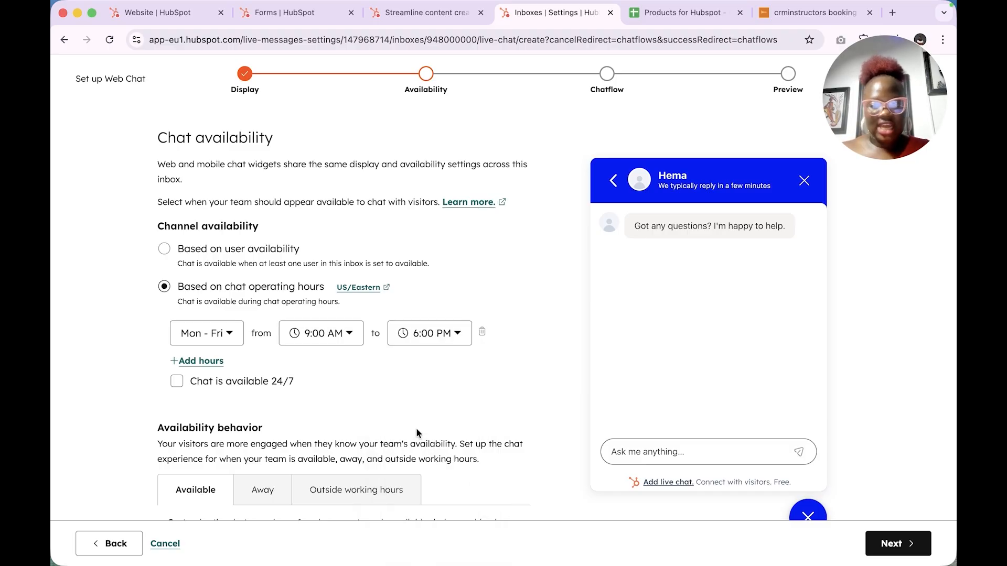
Step: Add a second hours row, with the first row on Saturday and the second on Mon - Fri
click(201, 362)
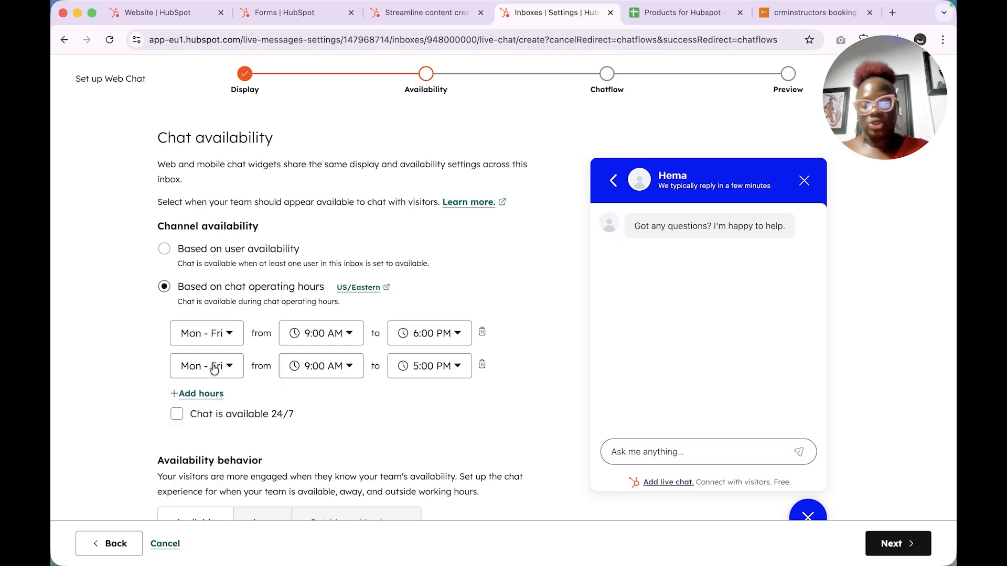
click(232, 335)
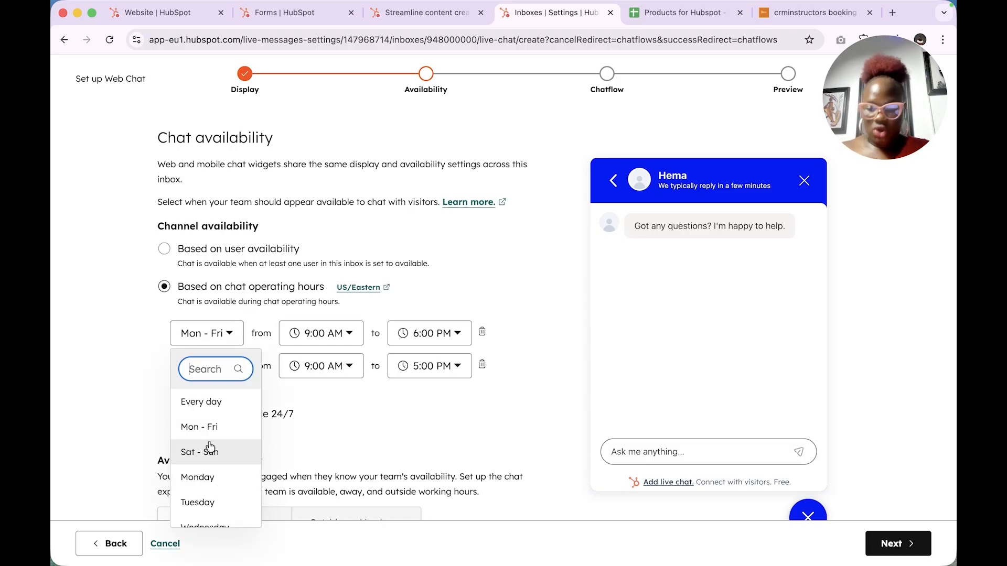
scroll(212, 438, down, 2)
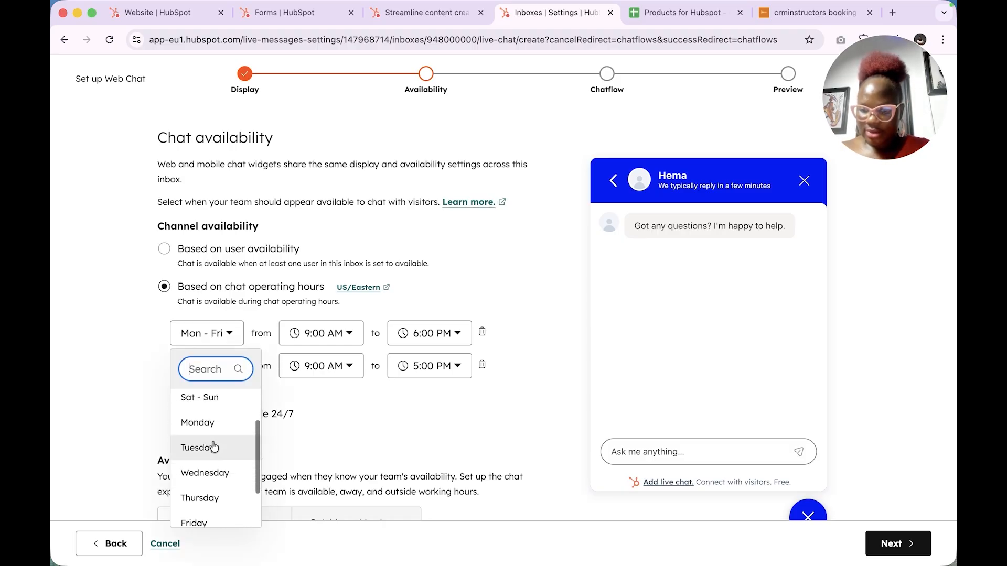
click(207, 523)
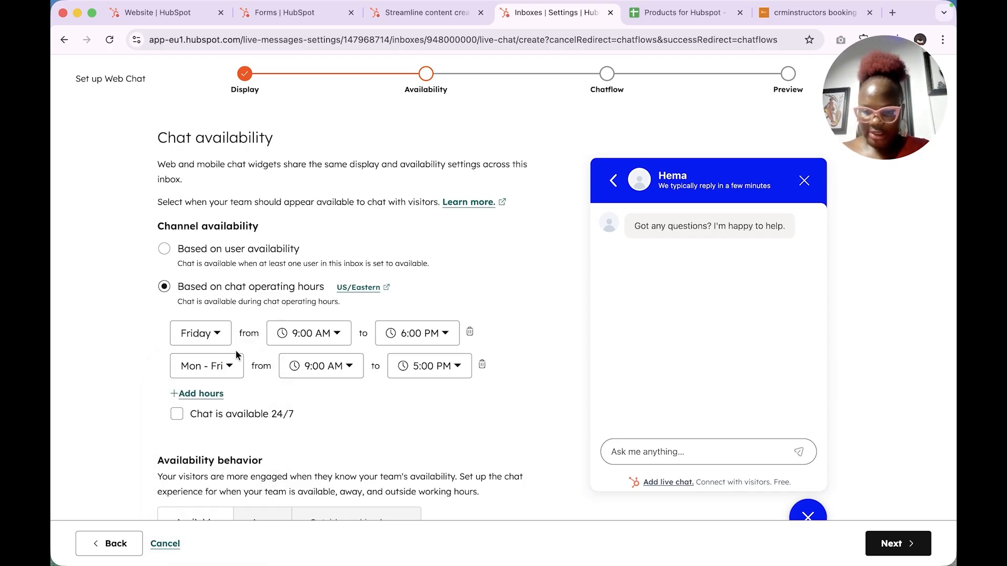
click(227, 366)
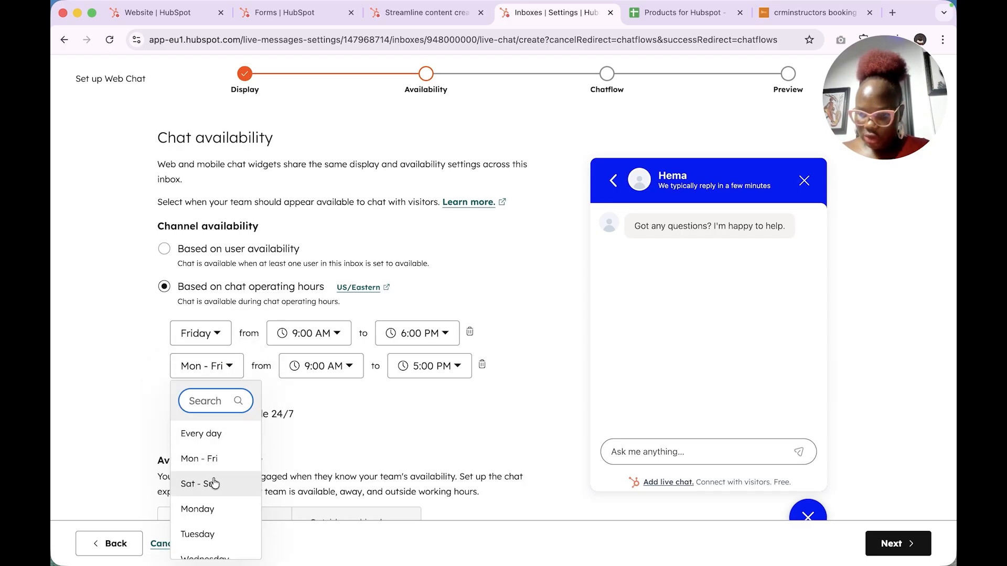
scroll(212, 479, down, 5)
scroll(214, 480, up, 5)
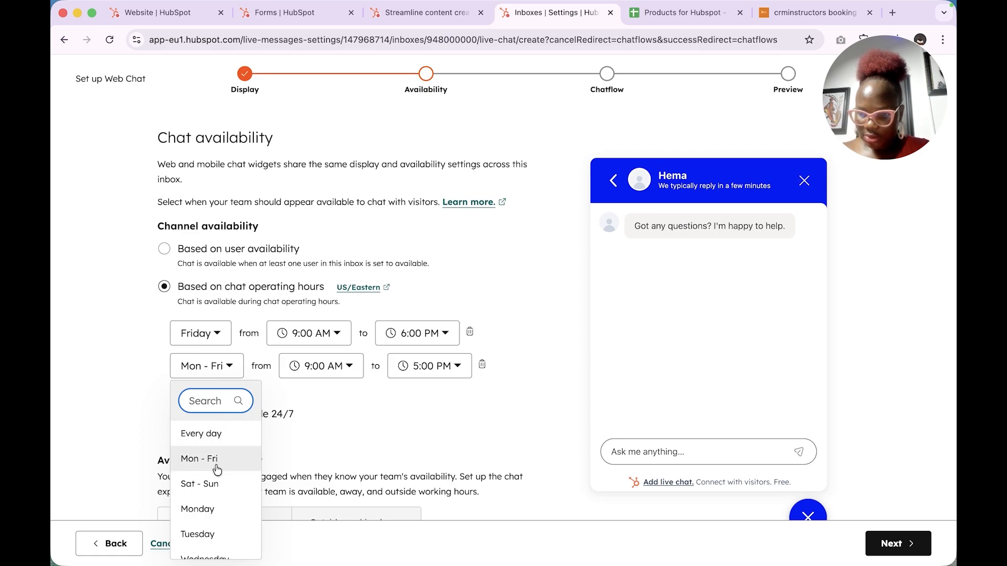
click(206, 509)
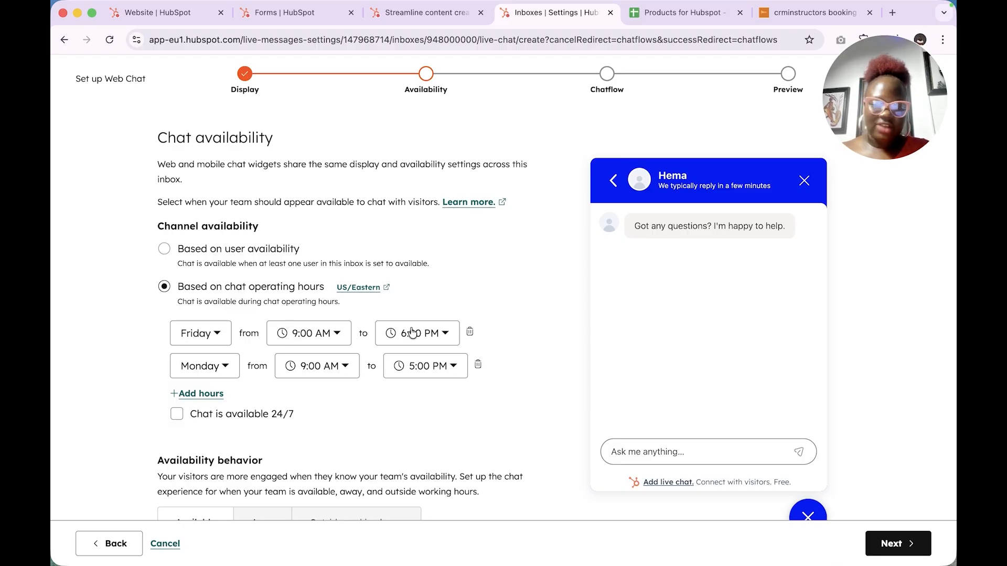
click(215, 369)
scroll(212, 471, down, 3)
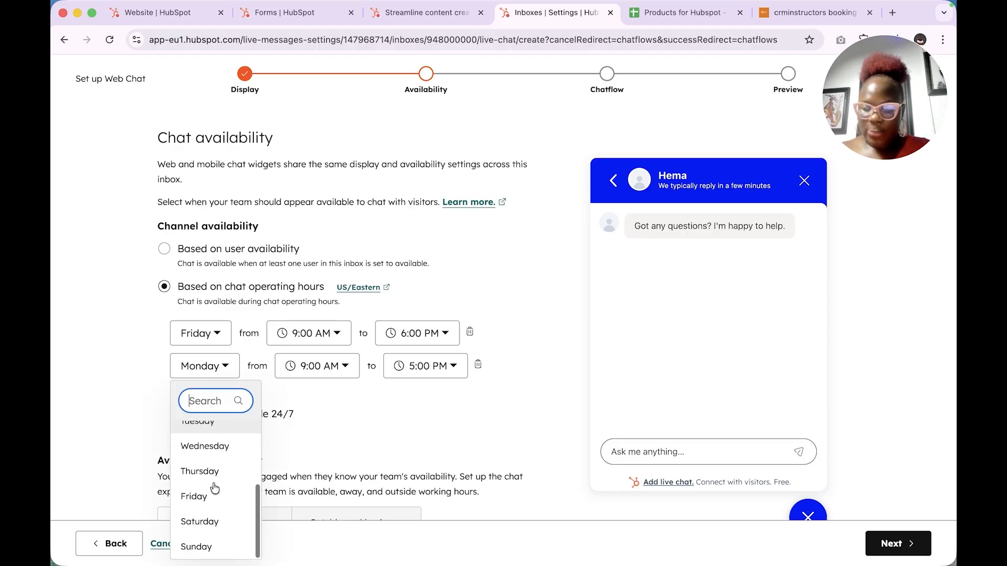
scroll(210, 481, up, 5)
click(210, 462)
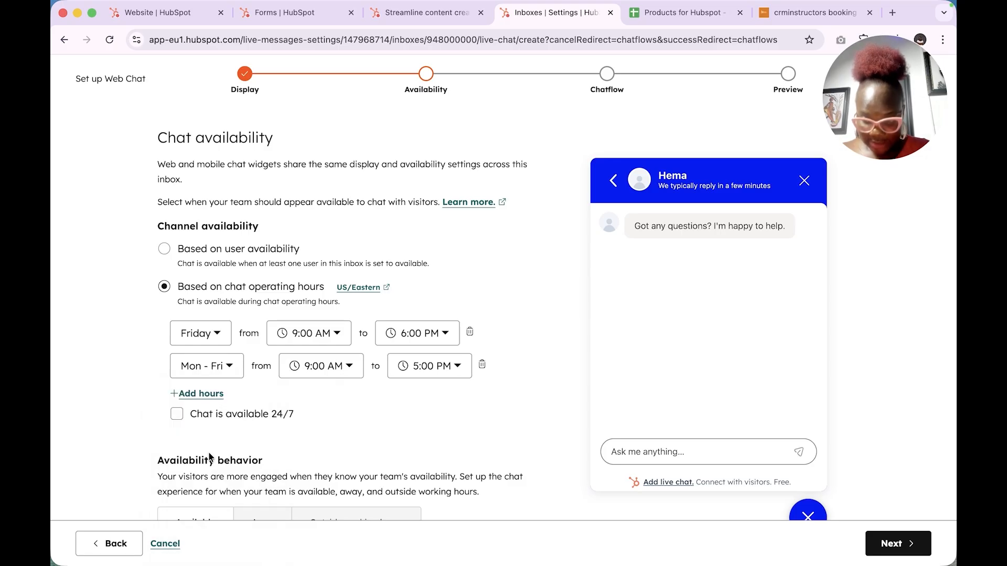
click(222, 342)
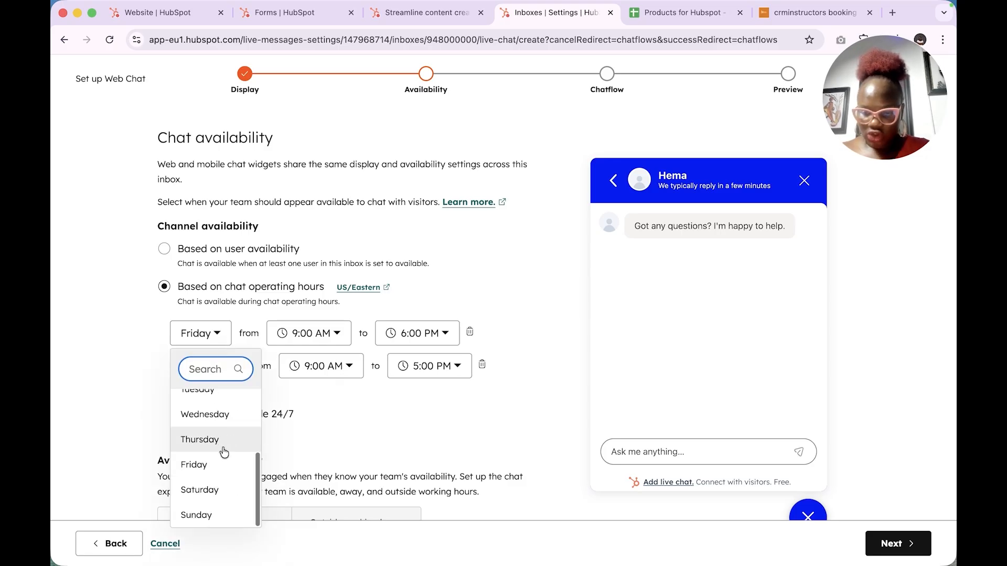
click(205, 490)
Step: Set Saturday's chat hours to 10:00 AM–4:00 PM
click(329, 338)
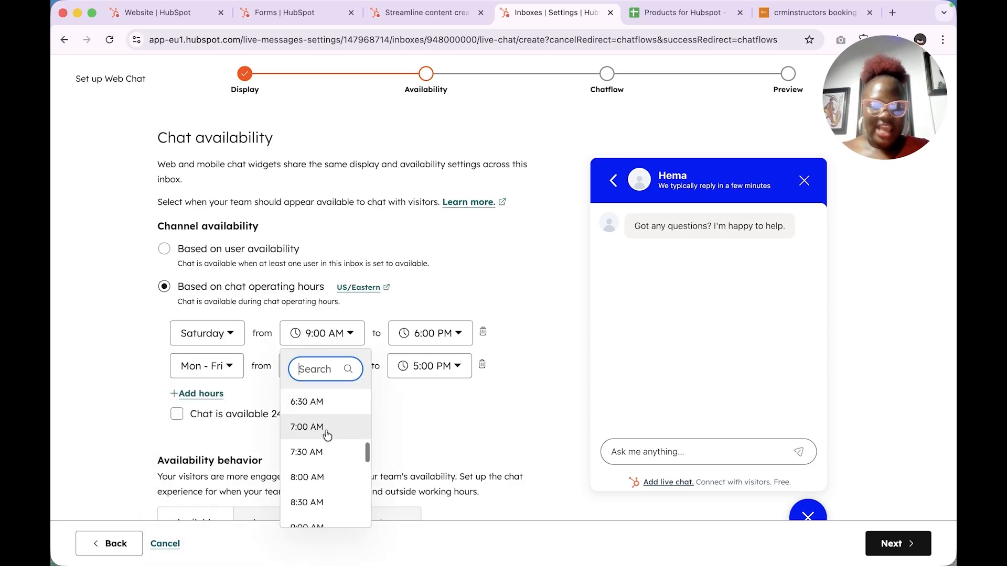
scroll(335, 456, down, 5)
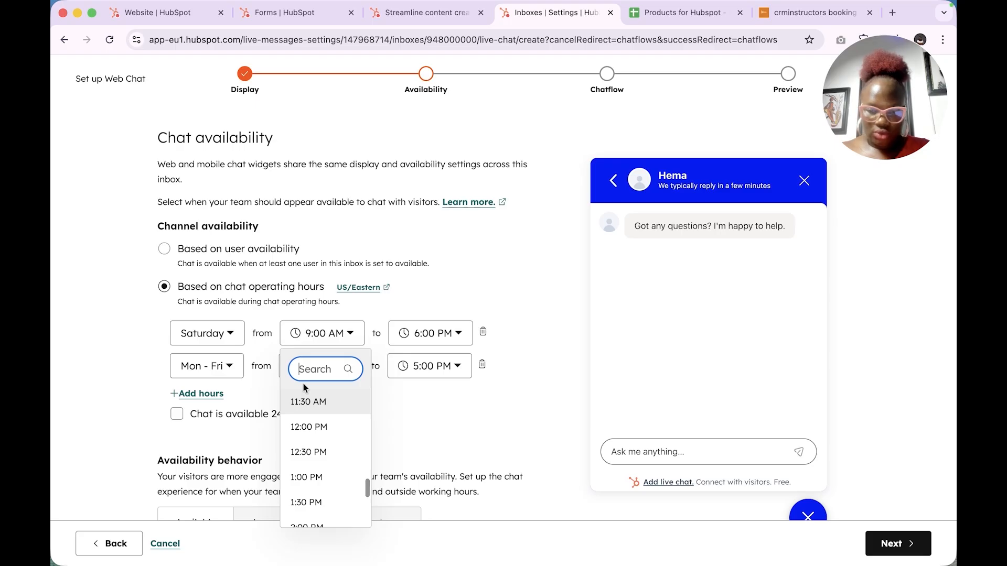
scroll(299, 420, up, 2)
scroll(311, 440, up, 3)
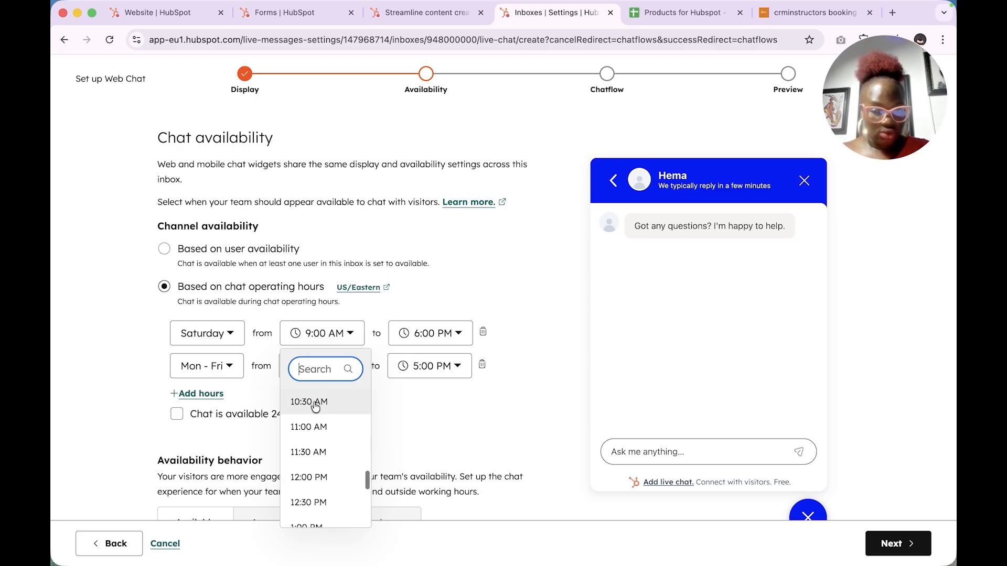
click(311, 449)
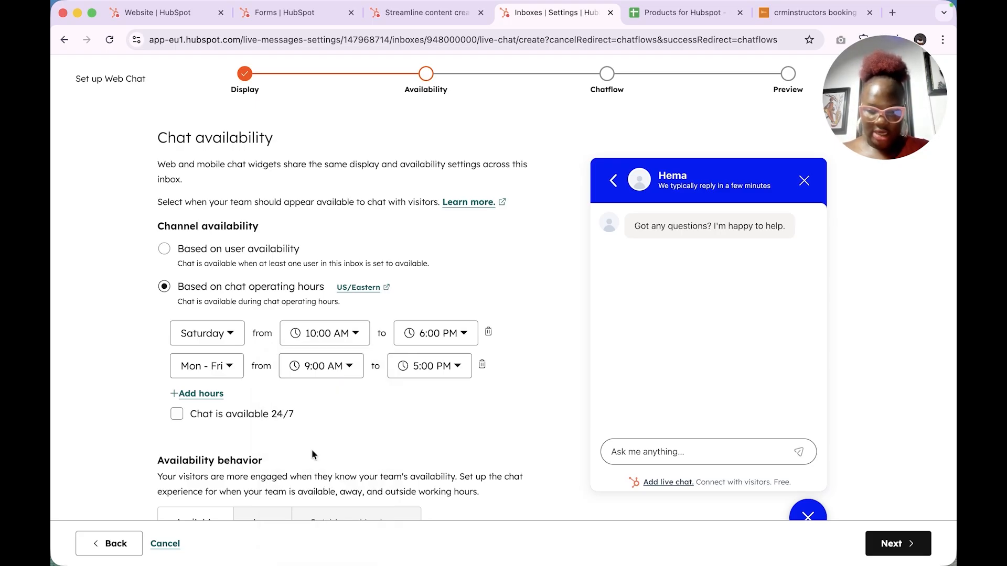
click(464, 334)
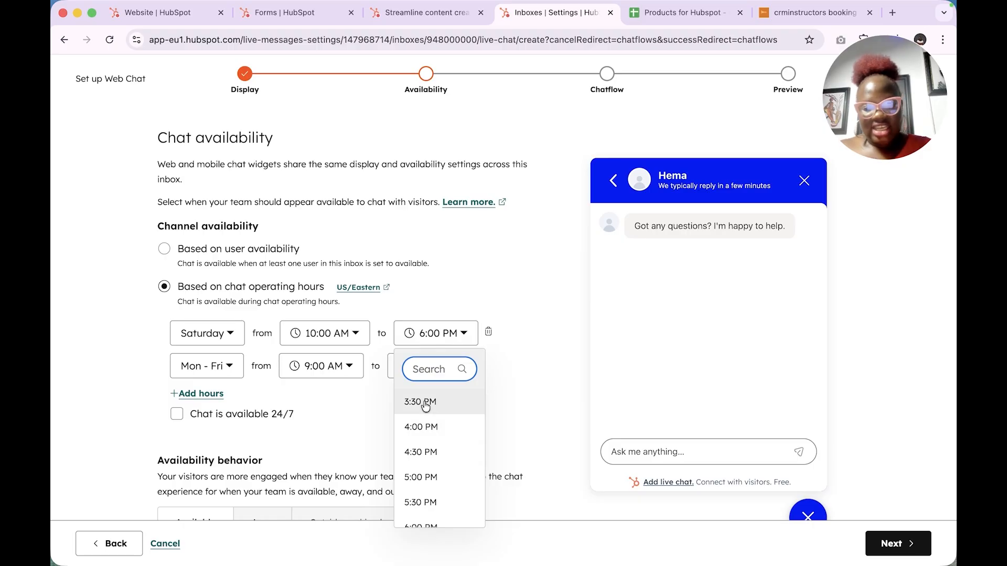
click(427, 426)
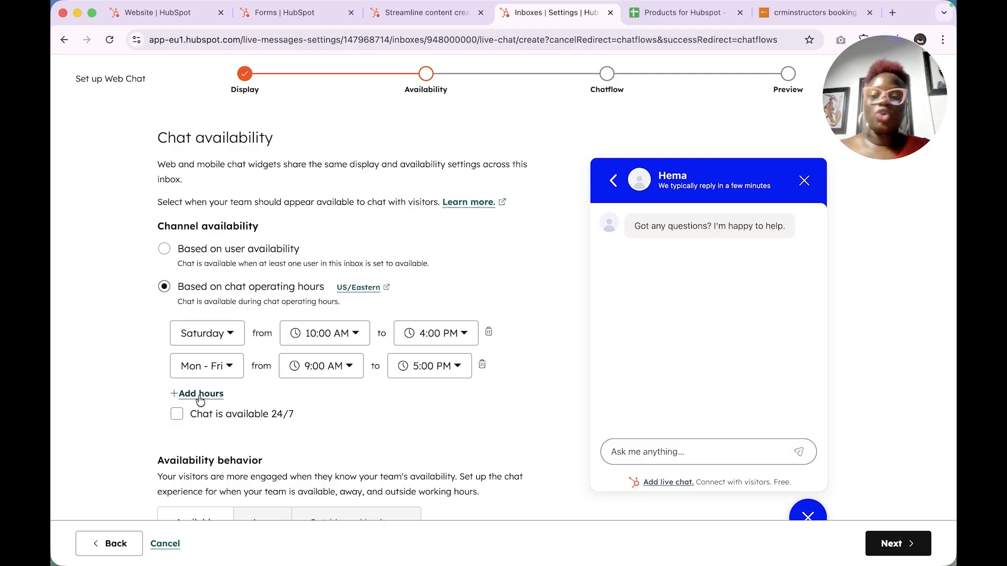
scroll(212, 364, down, 3)
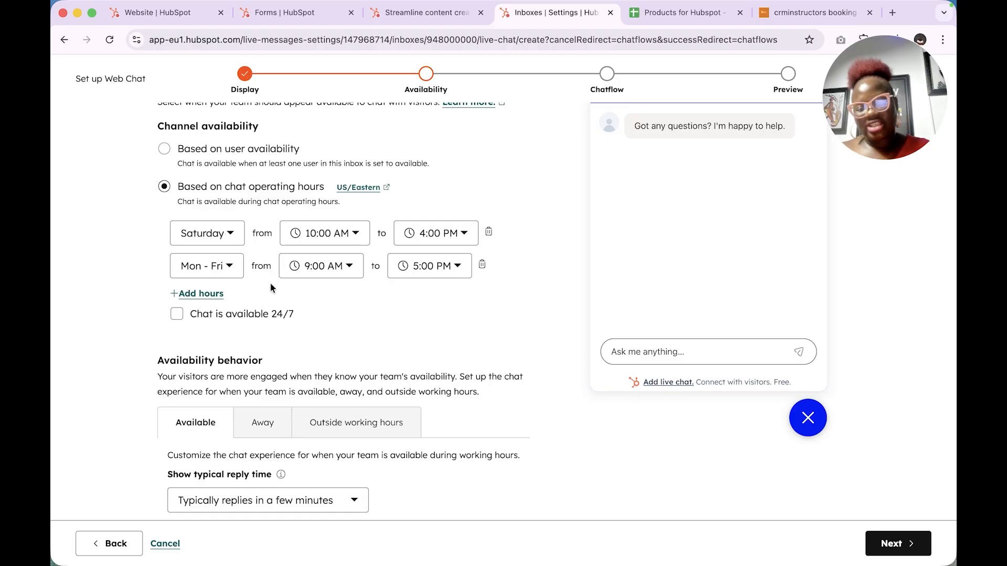
Step: Set the typical reply time to 'Typically replies in a few hours'
scroll(269, 283, down, 1)
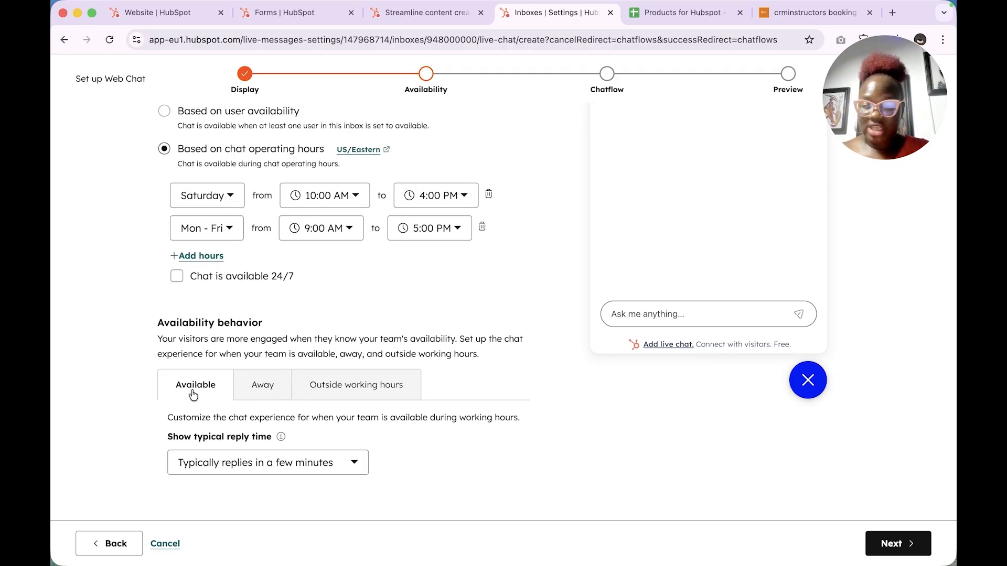
click(329, 470)
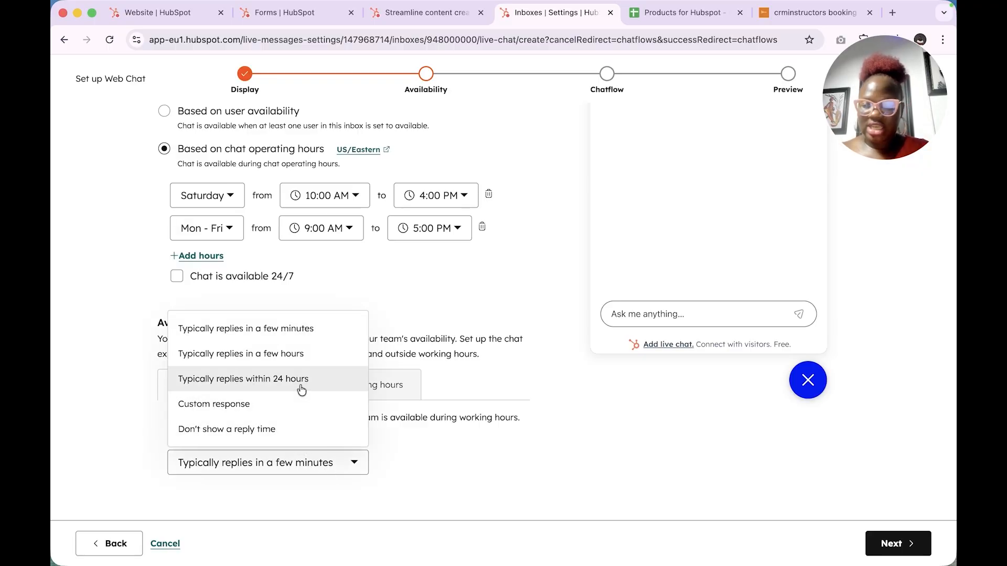
click(279, 355)
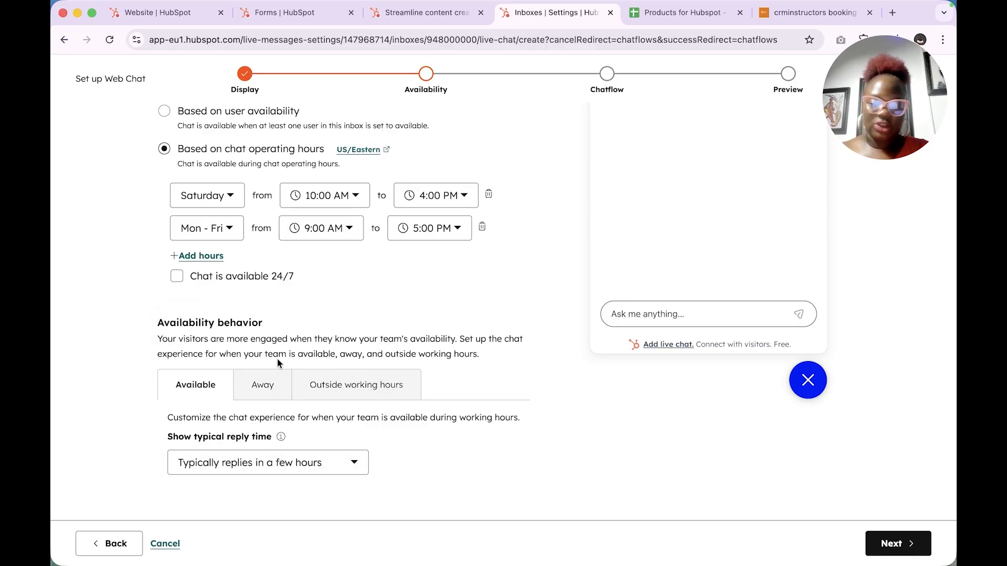
Step: Review the Away message and Outside working hours chat settings
click(269, 386)
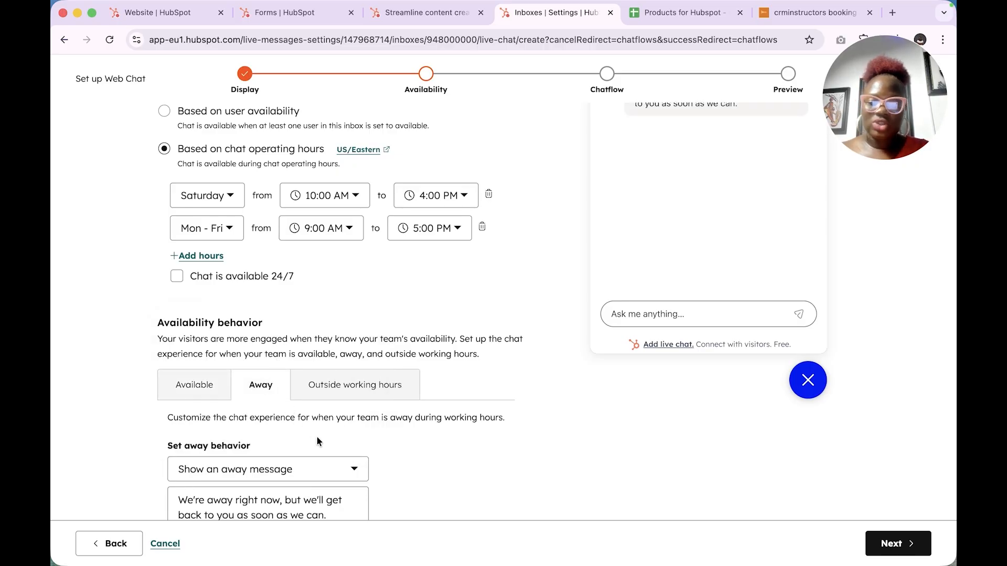
scroll(317, 436, down, 3)
click(345, 441)
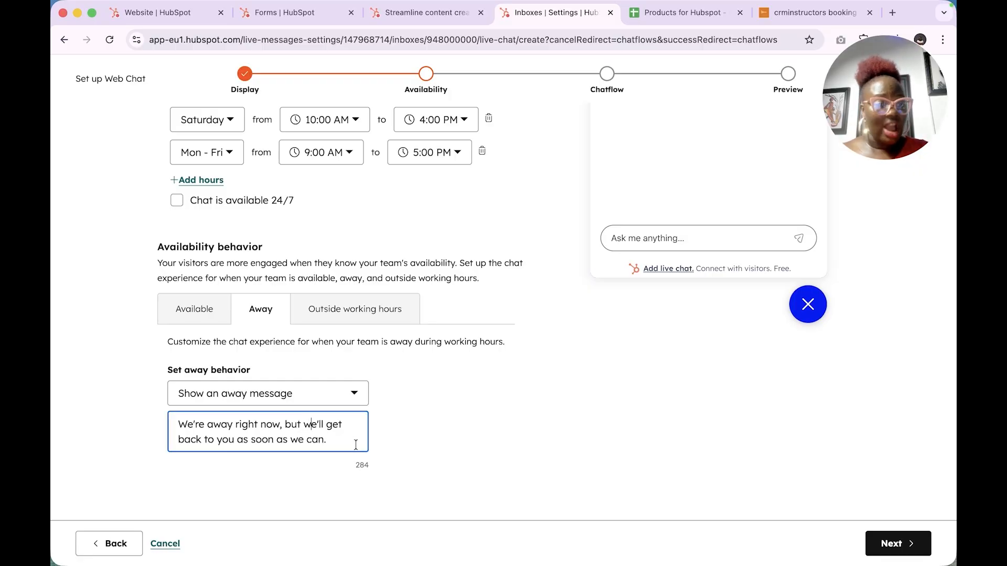
click(403, 148)
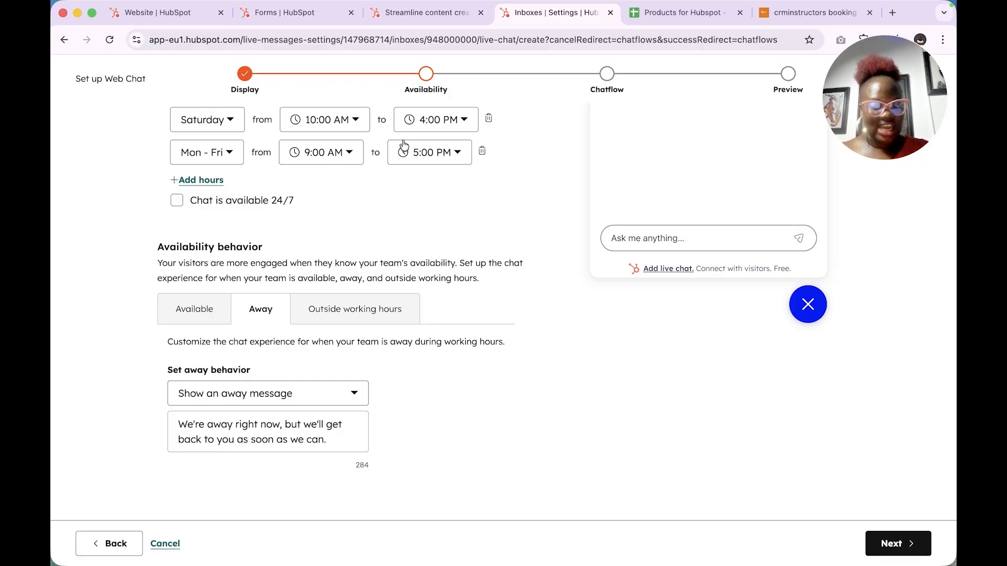
click(291, 438)
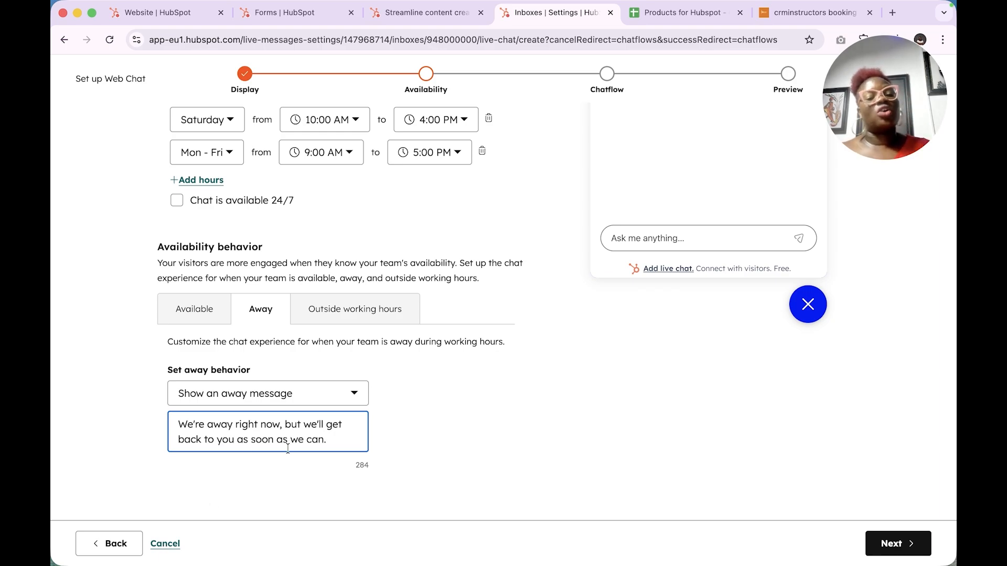
click(357, 308)
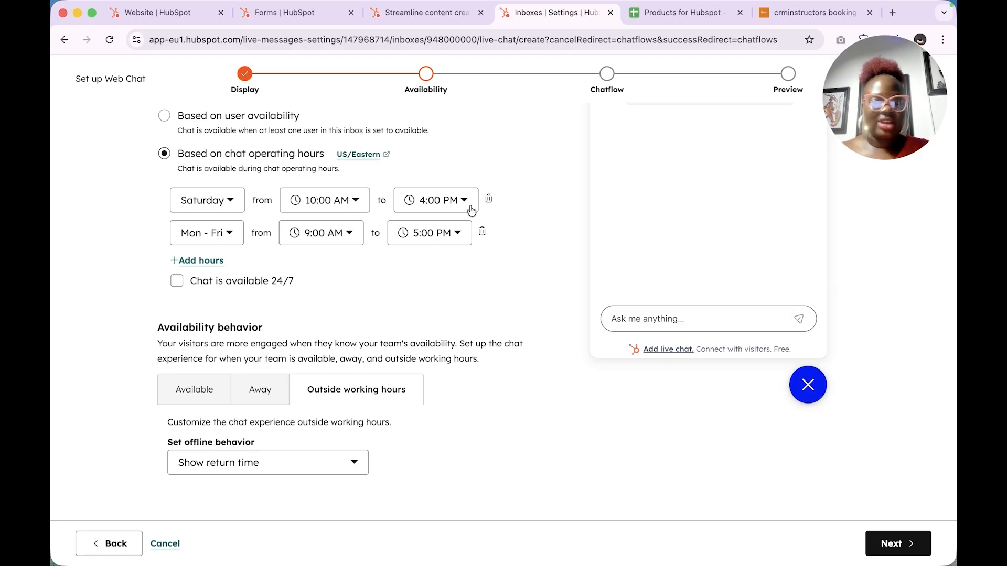
scroll(449, 464, up, 3)
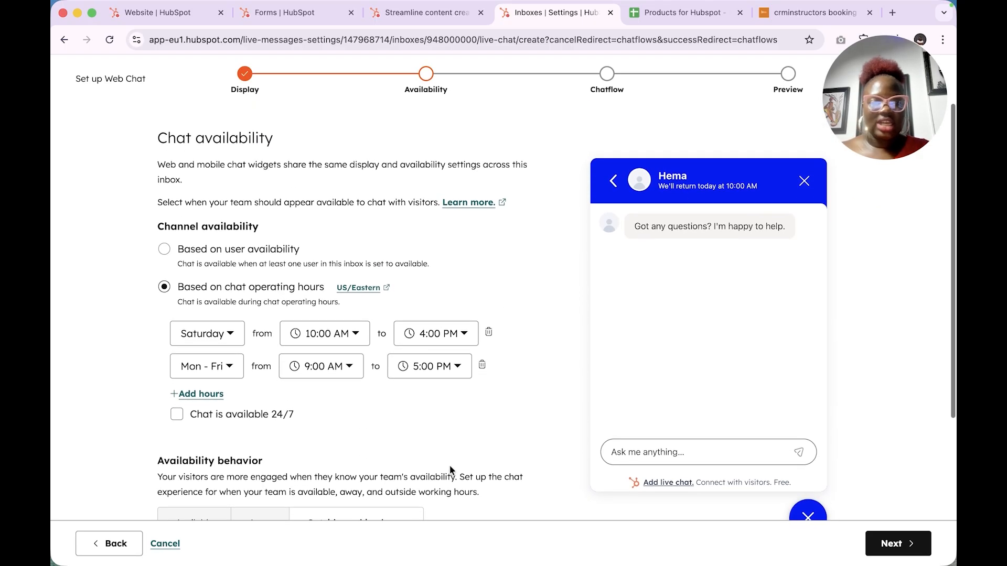
scroll(450, 470, down, 1)
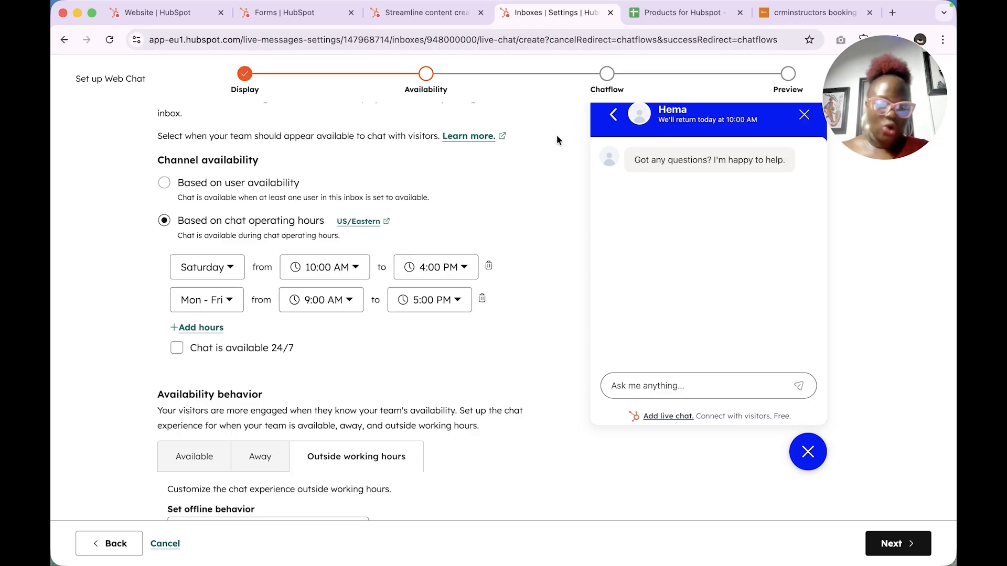
scroll(472, 379, down, 3)
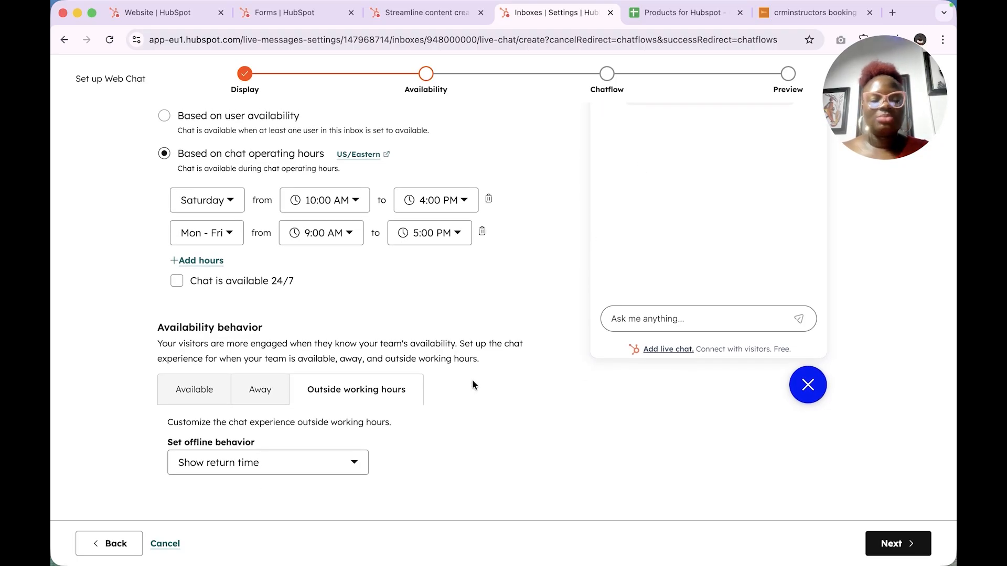
scroll(473, 385, up, 5)
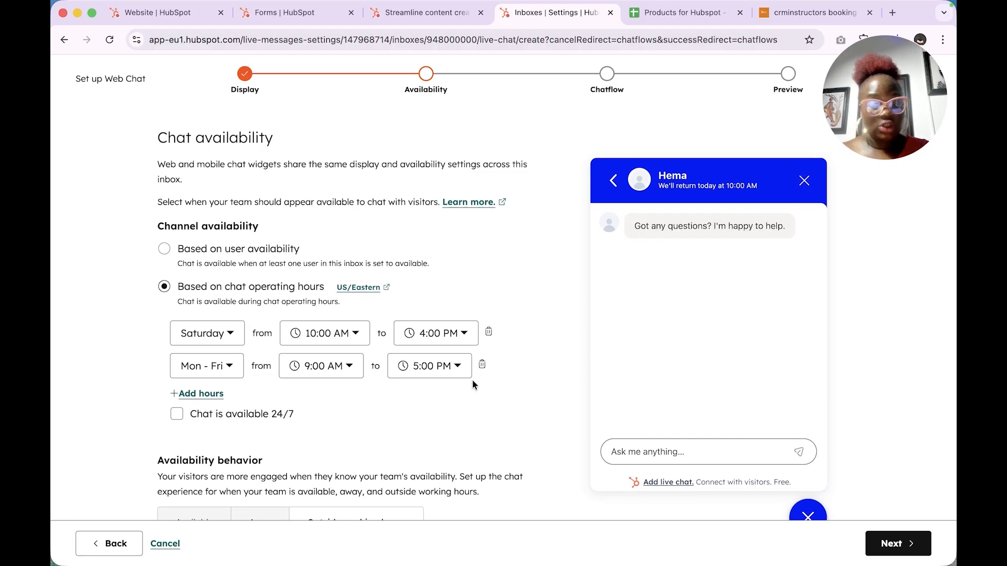
Step: Advance to the Chatflow step and review the chat heading options and assigned users
click(894, 544)
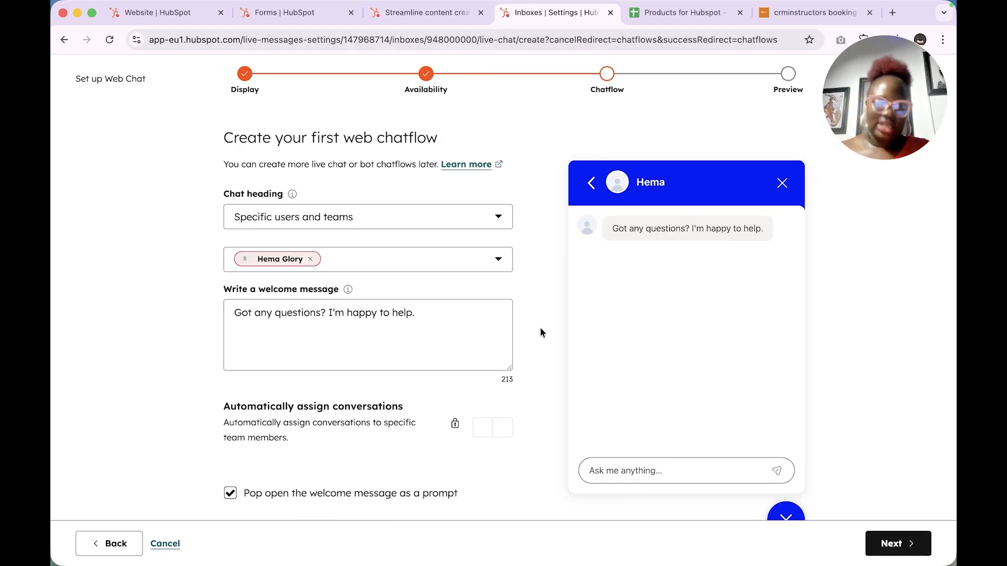
click(379, 222)
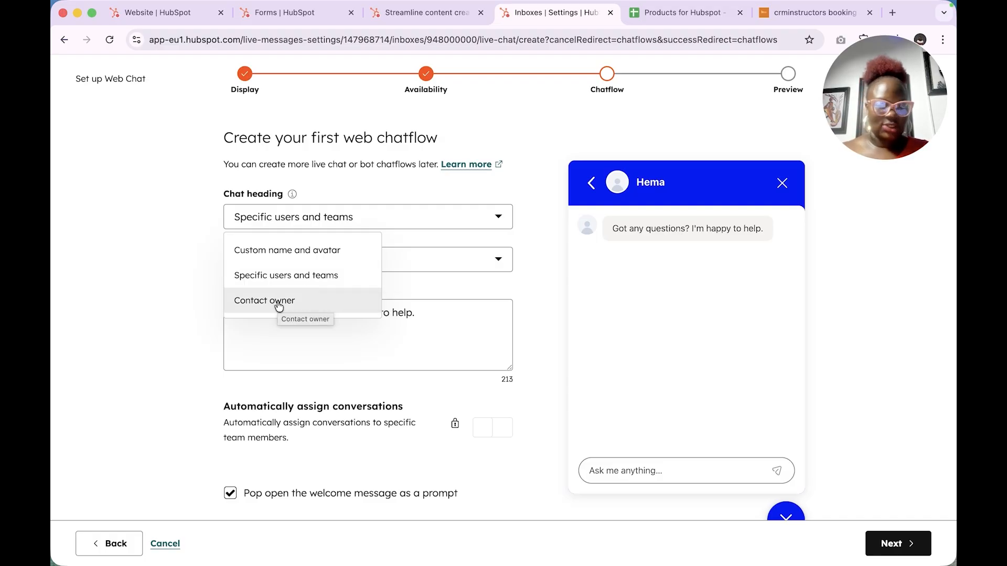
click(303, 278)
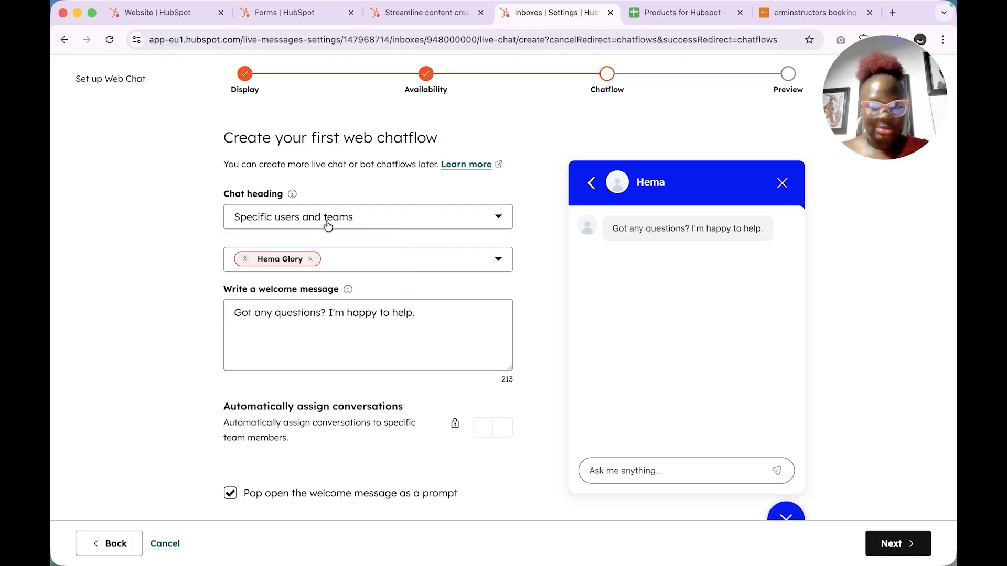
click(347, 258)
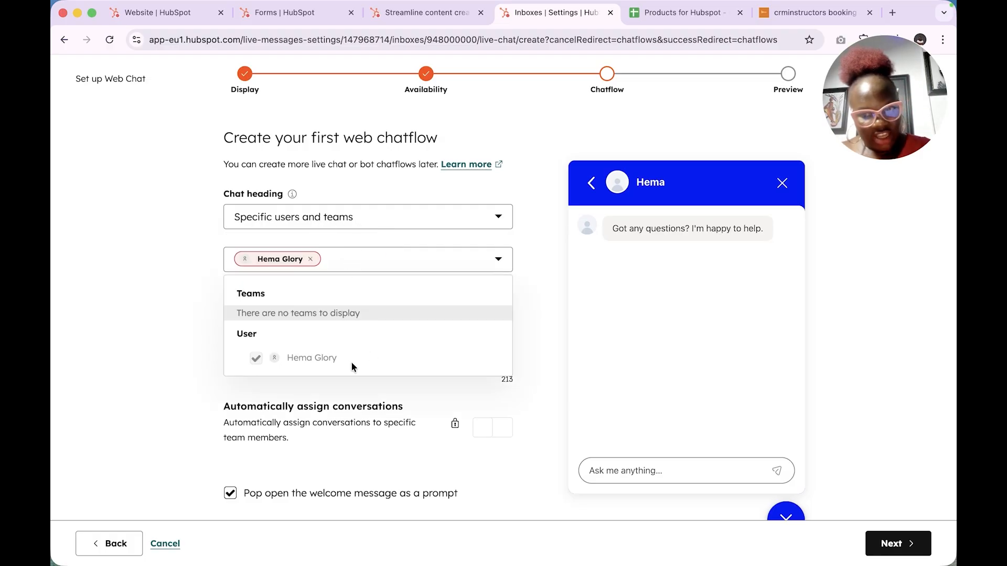
click(515, 290)
click(435, 216)
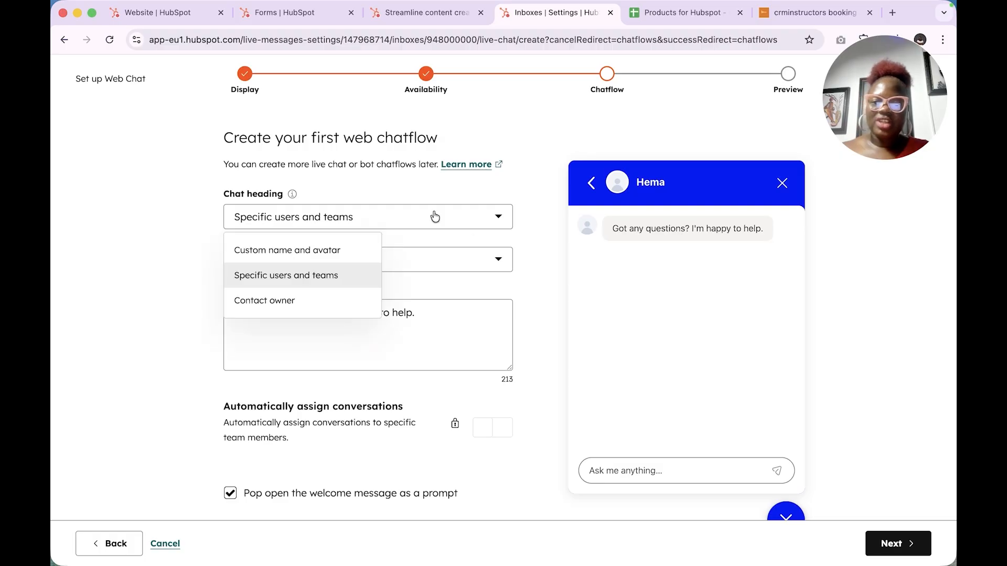
Step: Switch the chat heading to Custom name and avatar and enter the agent's AI name
click(319, 251)
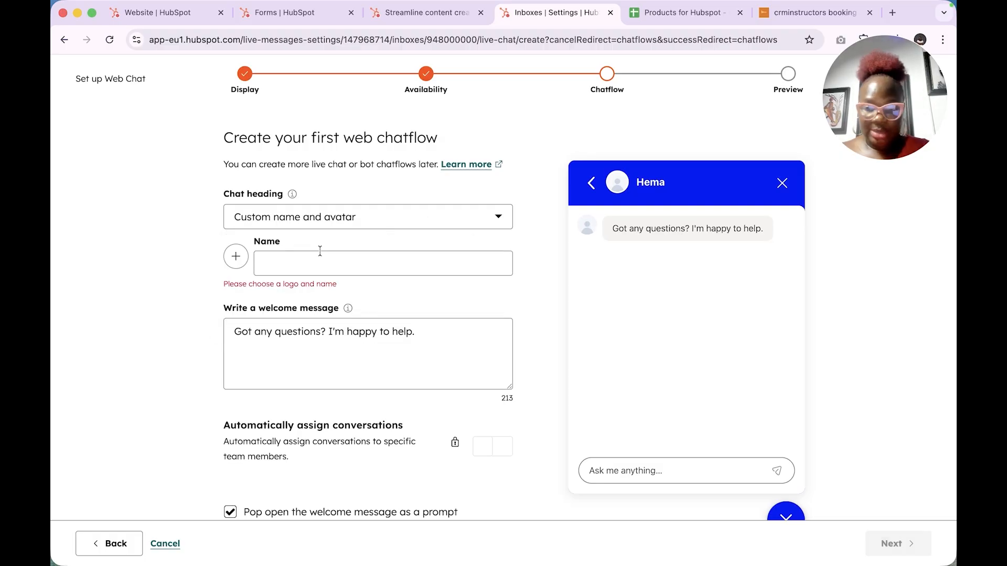
click(325, 257)
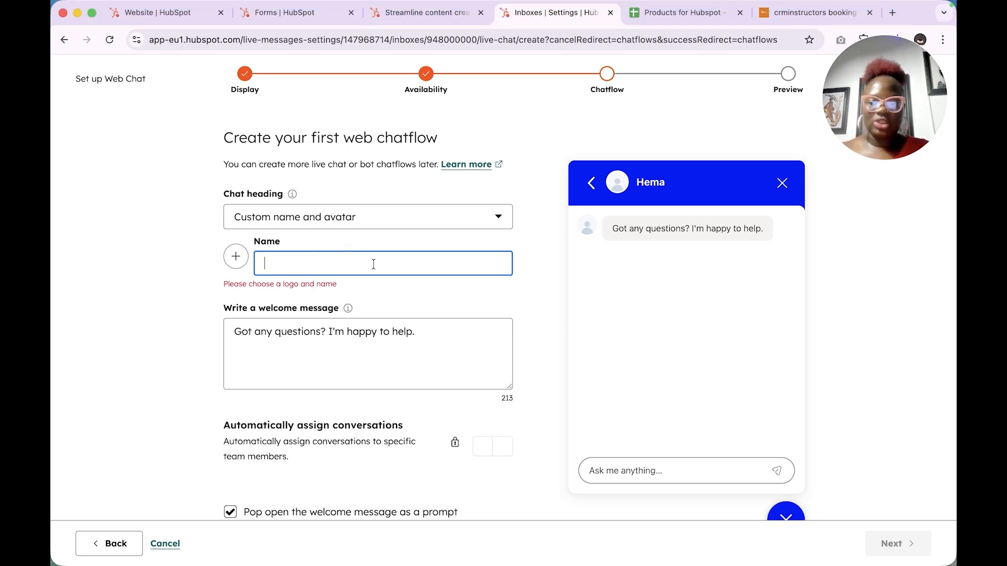
key(Caps_Lock)
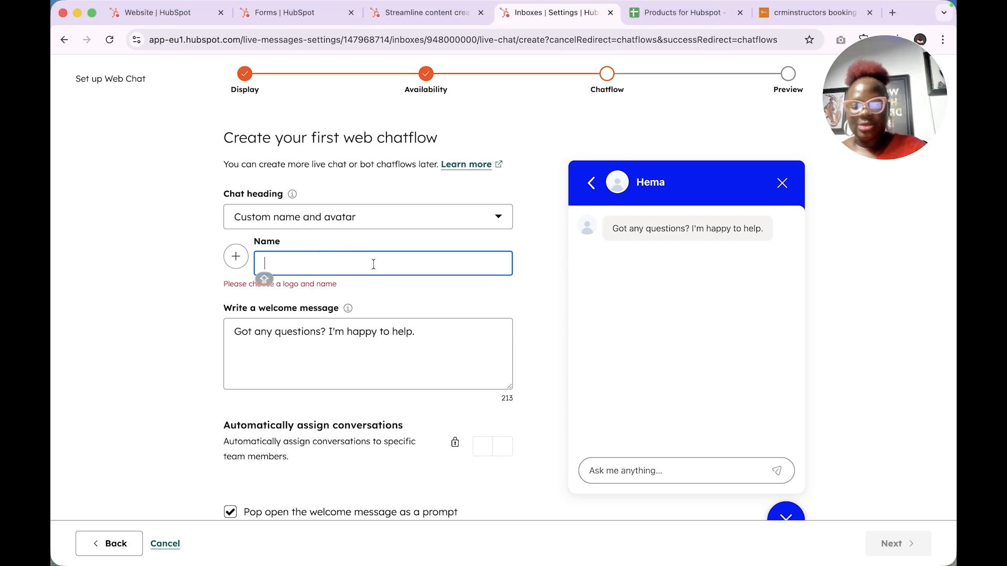
text(Hema)
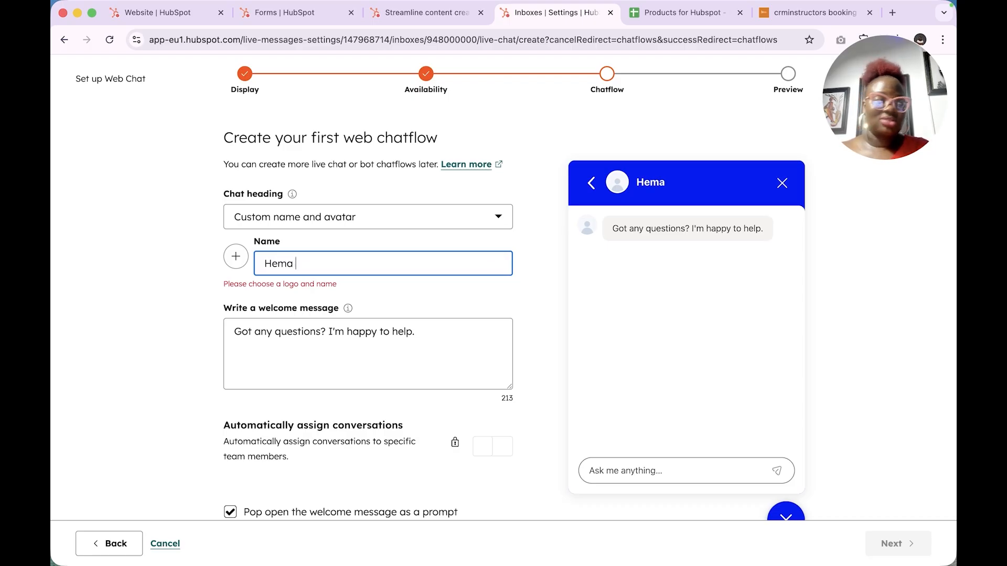
text( AI)
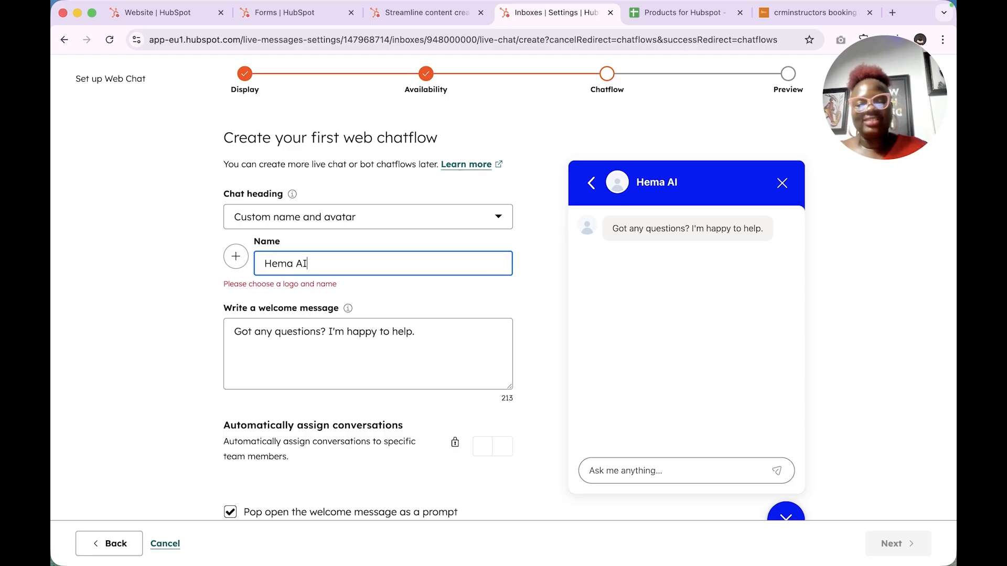
key(Caps_Lock)
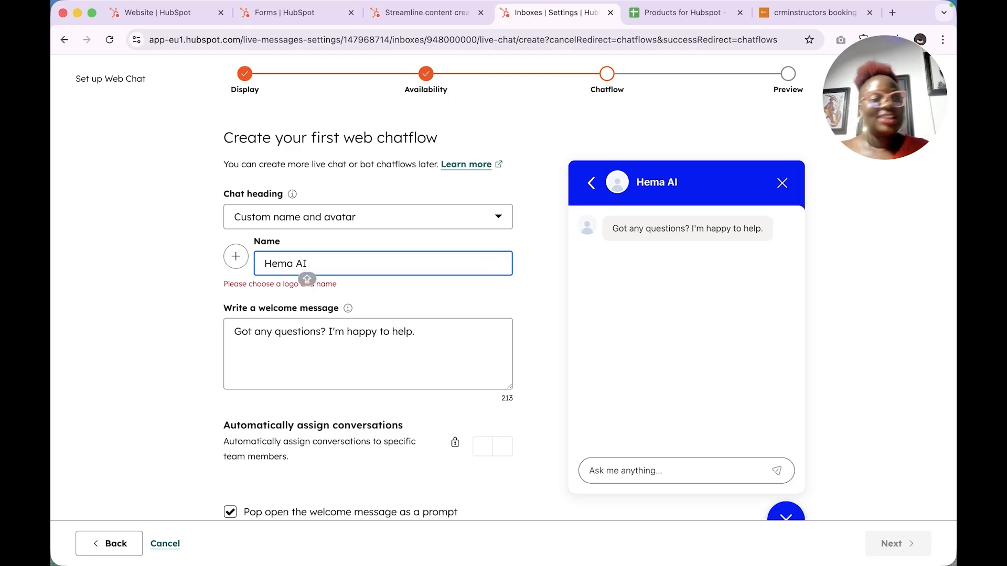
Step: Start the welcome message with 'Welcome to CRMinstructors,'
click(350, 346)
scroll(338, 335, down, 1)
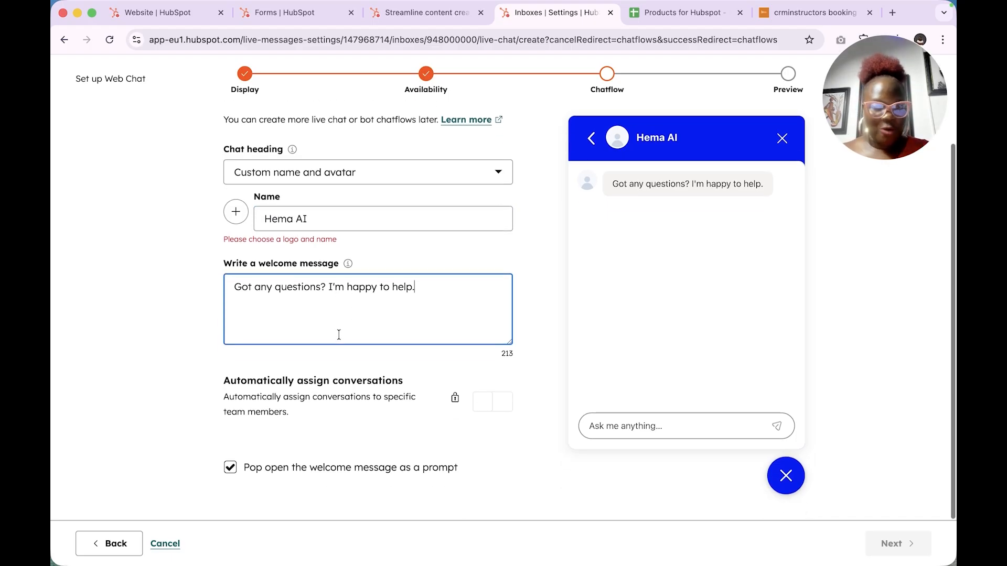
key(Caps_Lock)
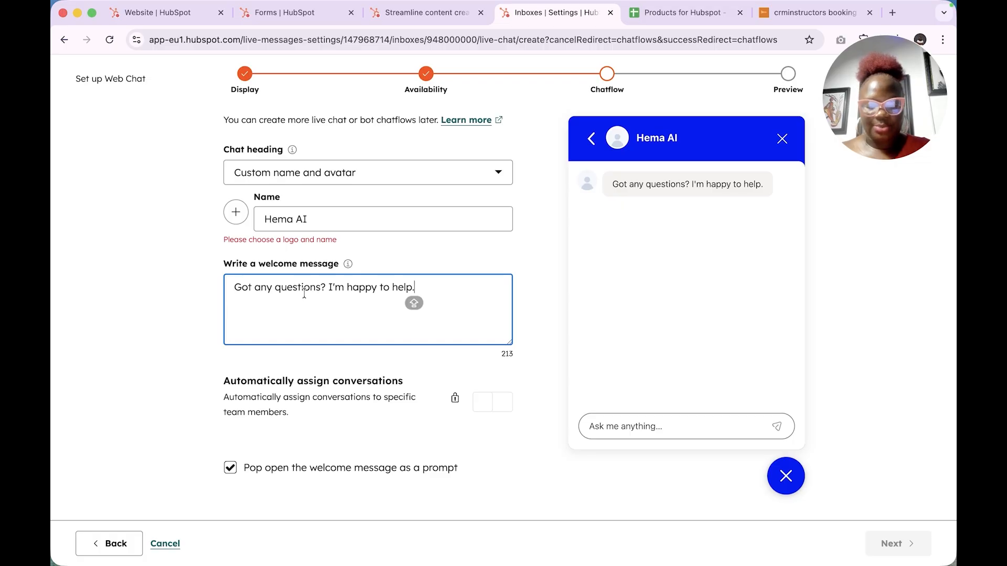
click(324, 287)
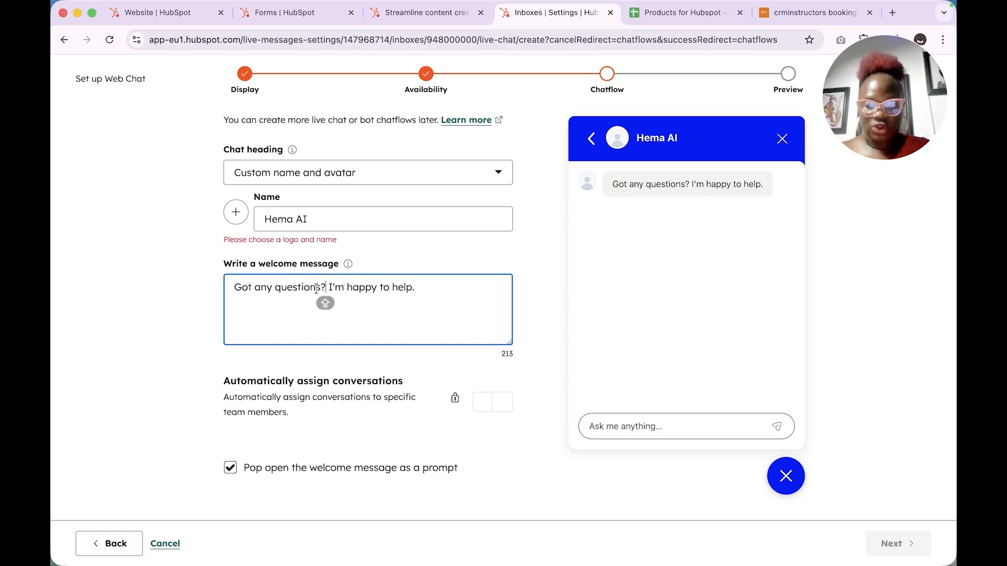
drag(320, 289, 231, 288)
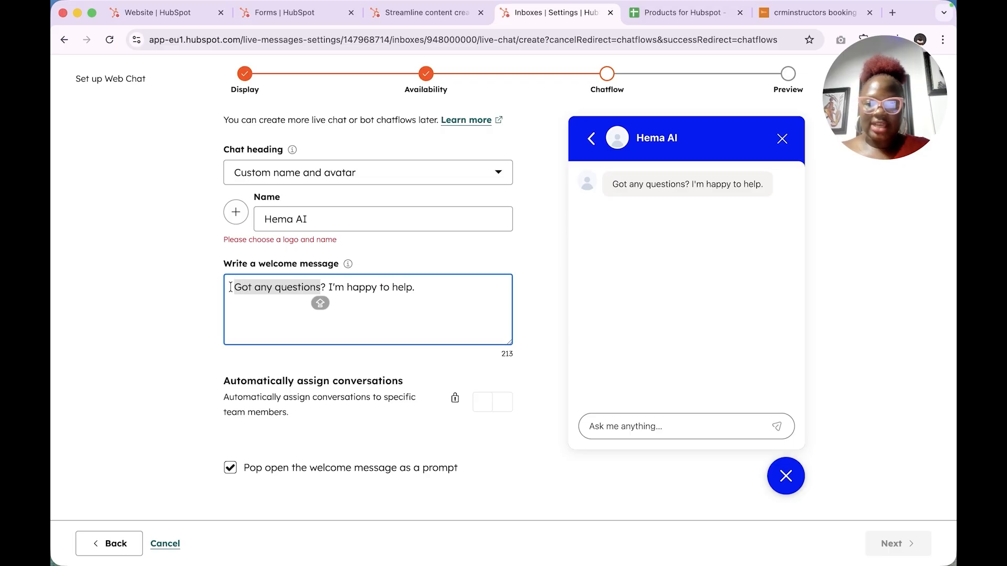
click(234, 287)
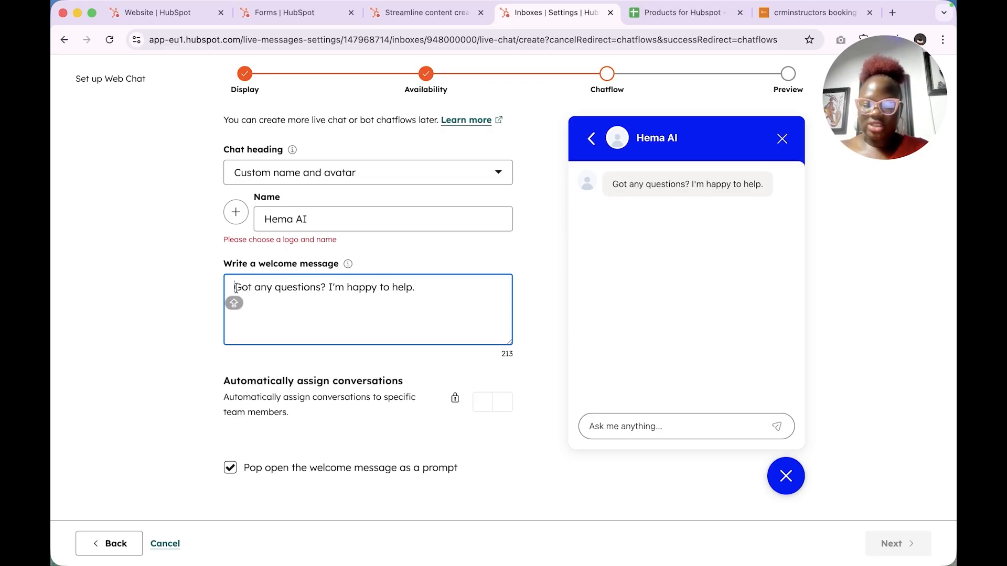
text(Welcome)
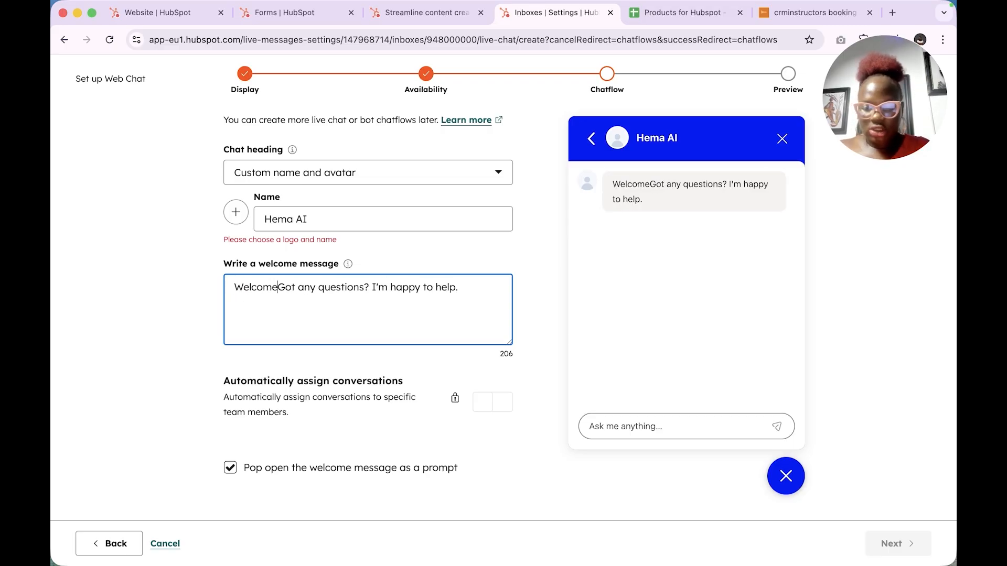
text( to CRMinstructors)
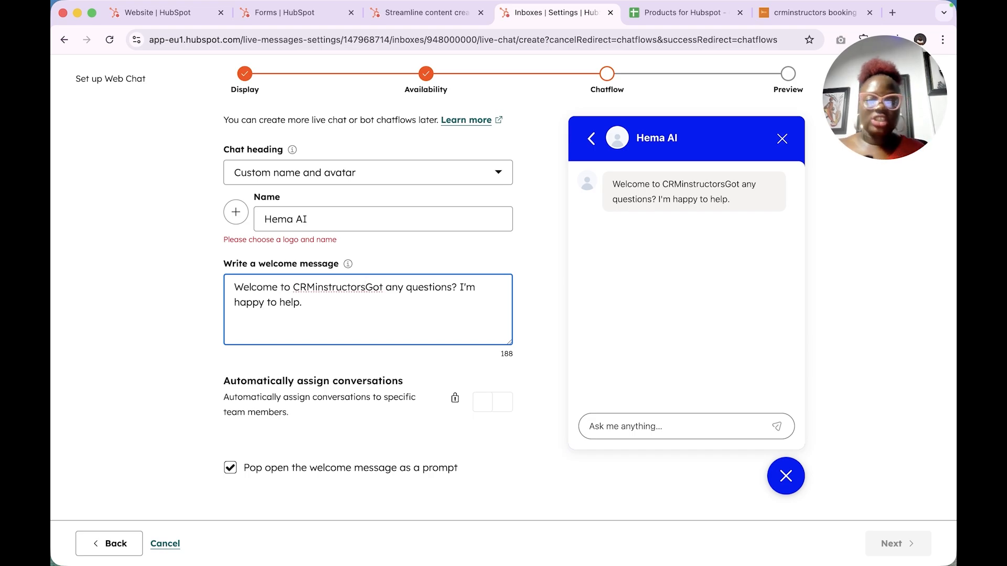
text(,)
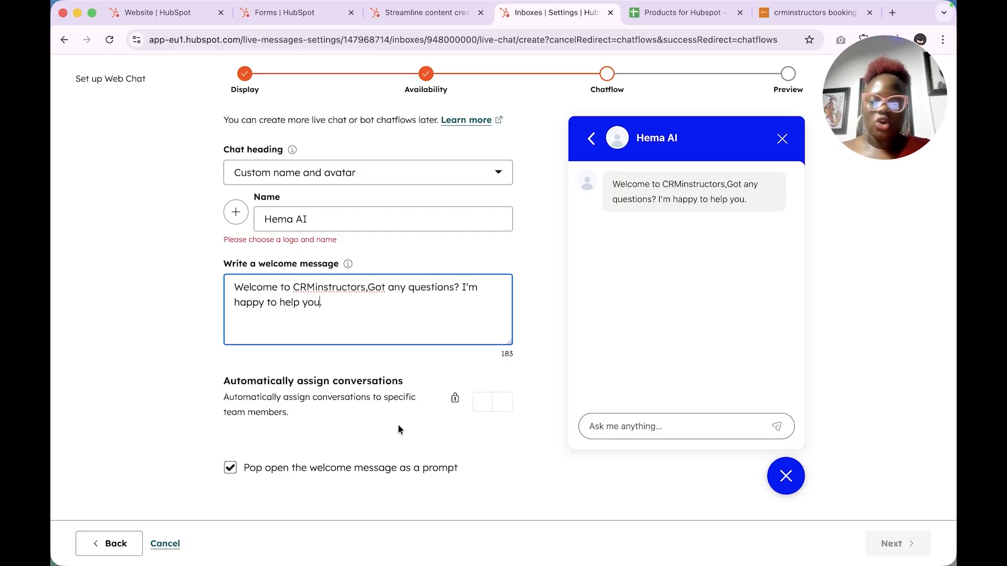
Step: Choose the orange CRMinstructors logo as the chat agent's avatar image
click(455, 398)
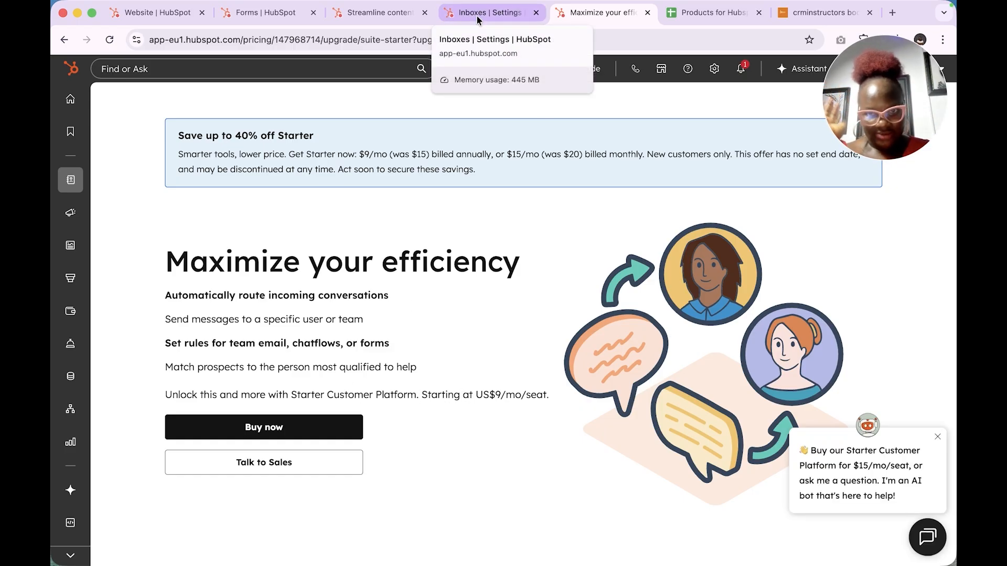
click(478, 14)
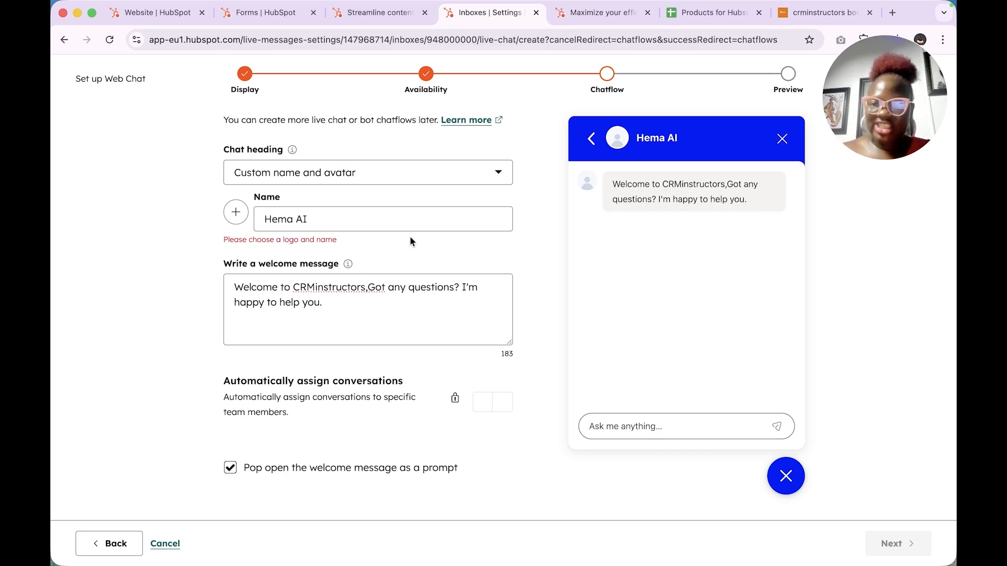
click(235, 217)
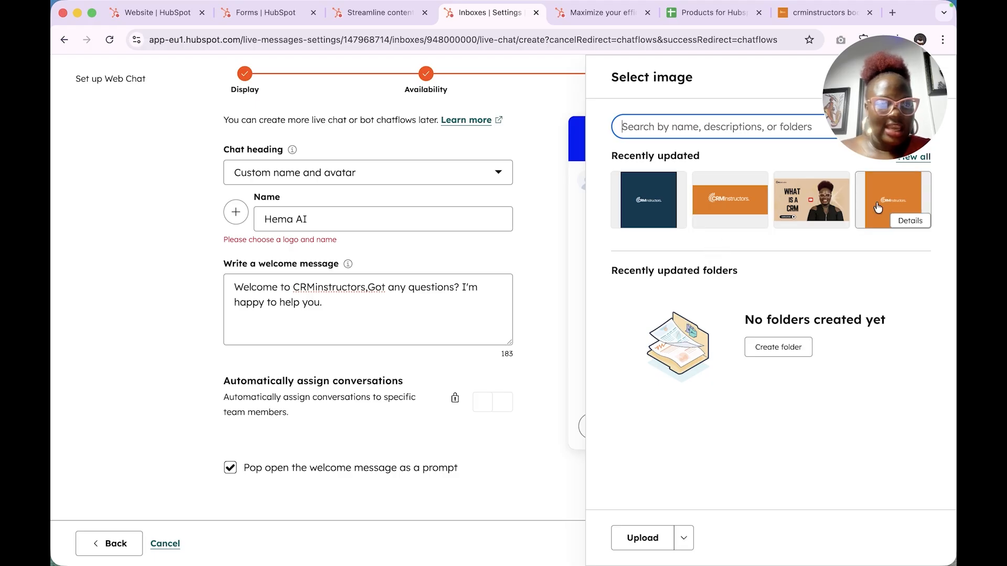
click(750, 202)
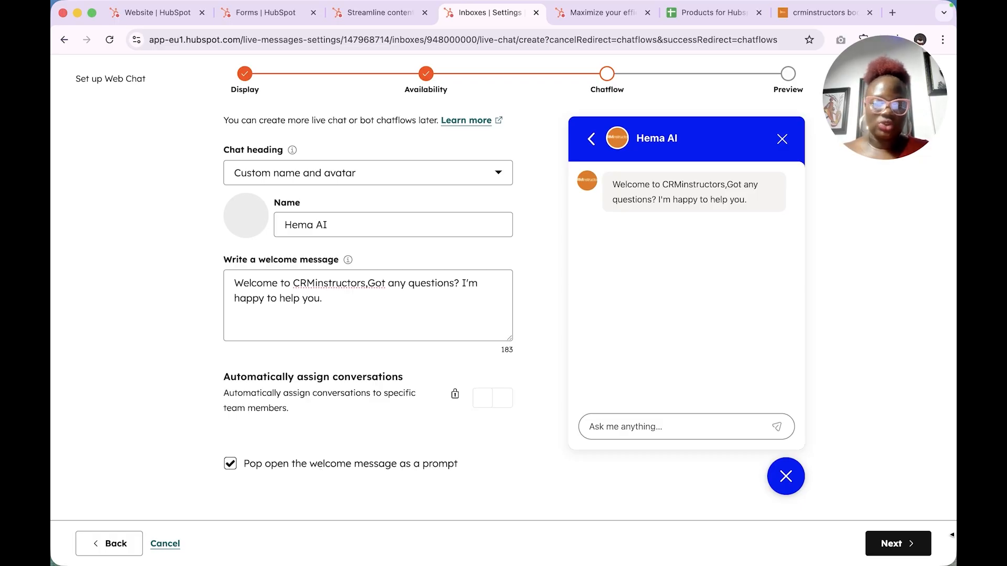
Step: Preview the web chat widget on the desktop, tablet and mobile layouts
click(898, 543)
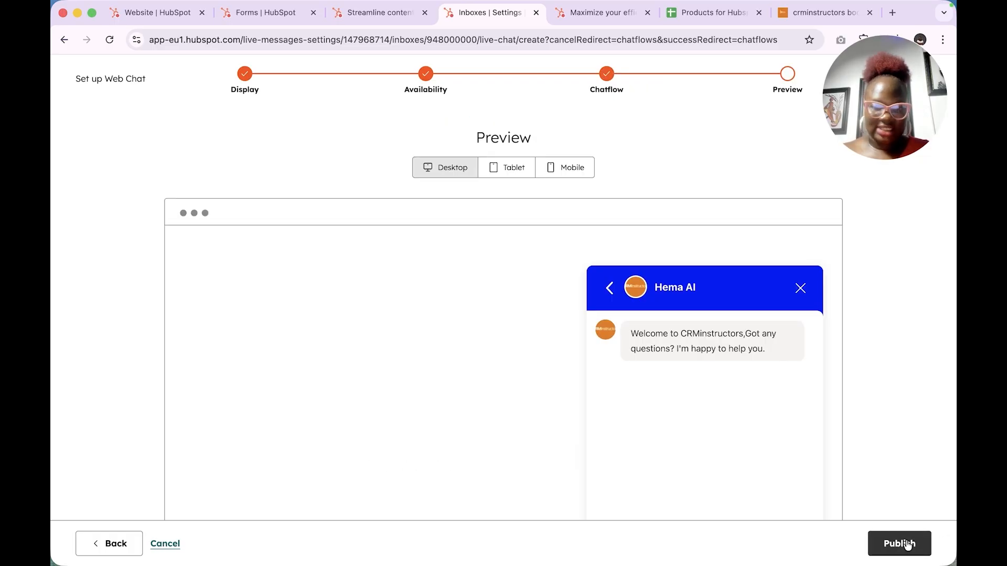
scroll(621, 259, down, 3)
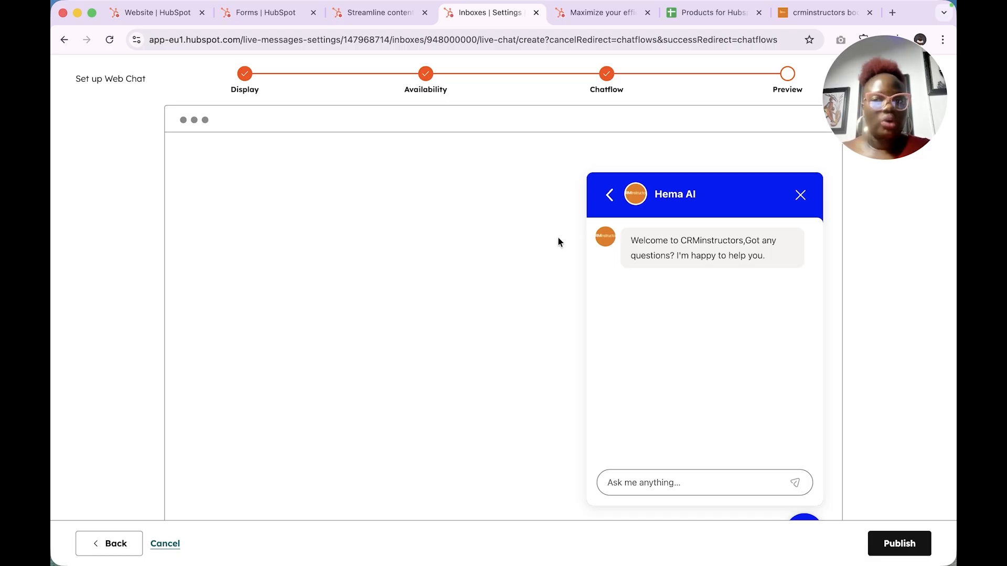
scroll(558, 239, up, 3)
click(515, 170)
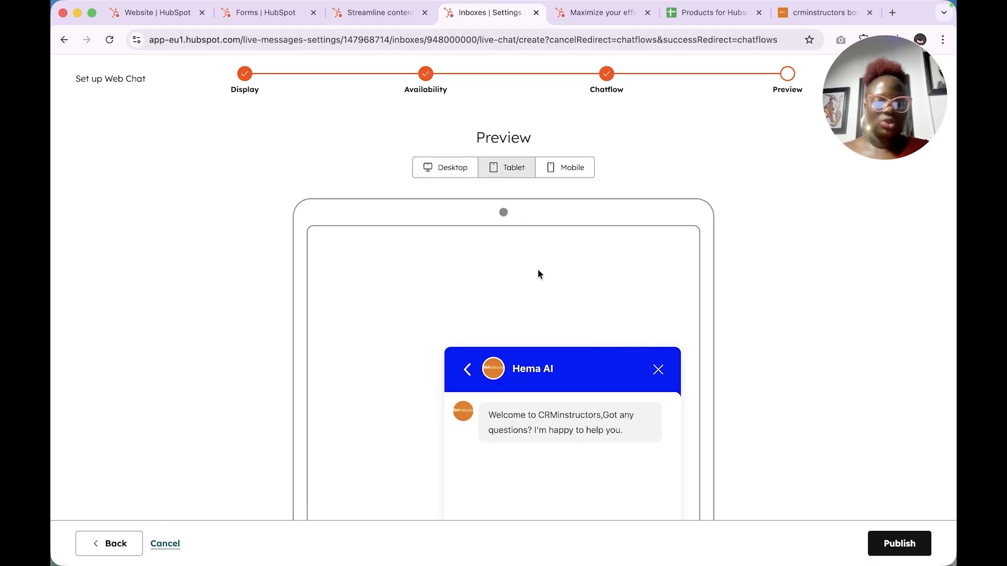
scroll(537, 269, down, 5)
scroll(537, 269, up, 5)
click(570, 106)
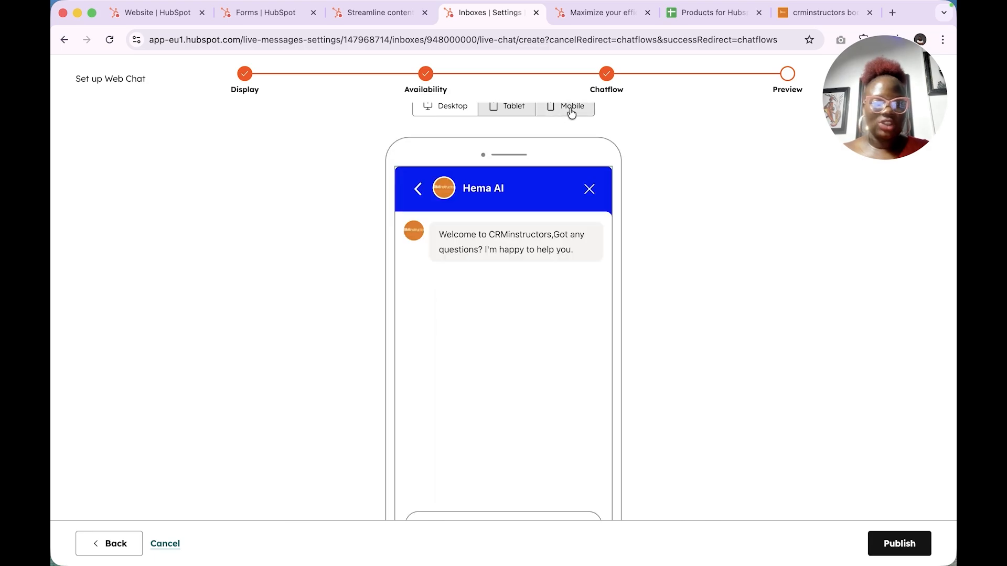
scroll(546, 369, down, 2)
scroll(546, 373, up, 3)
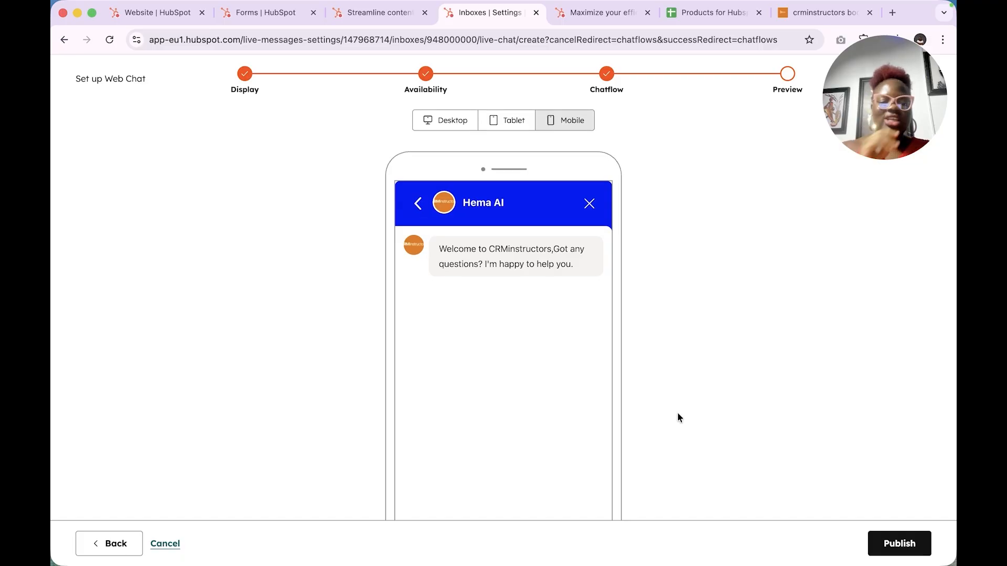
scroll(677, 412, down, 3)
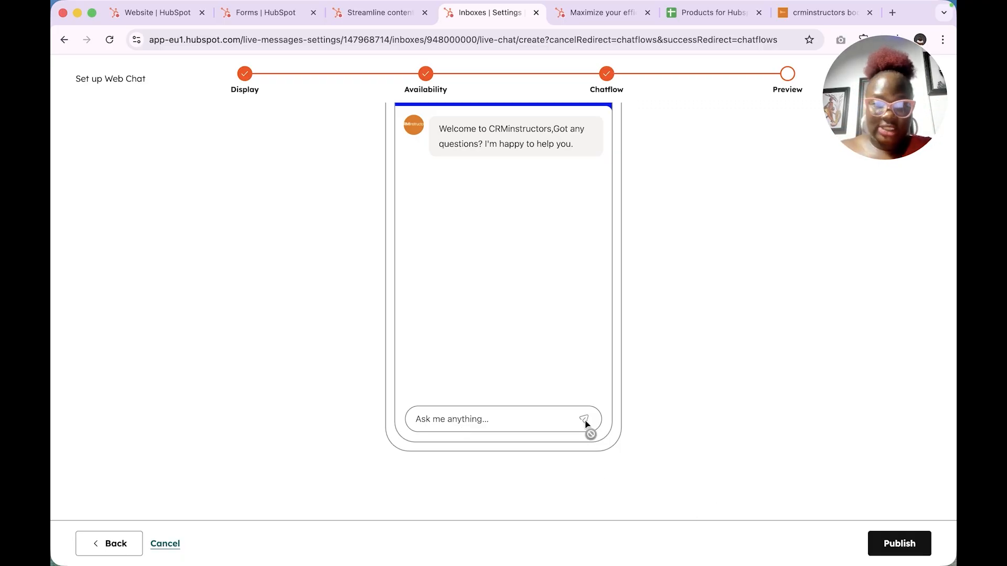
scroll(589, 422, up, 3)
Step: Publish the web chat so Live Chat connects, and dismiss the changes-saved notice
click(896, 544)
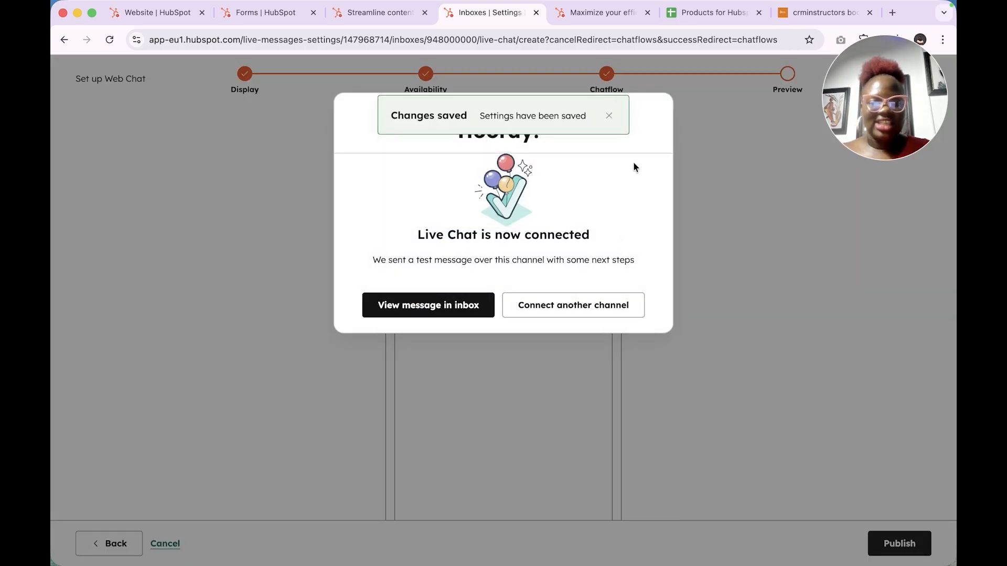
click(609, 117)
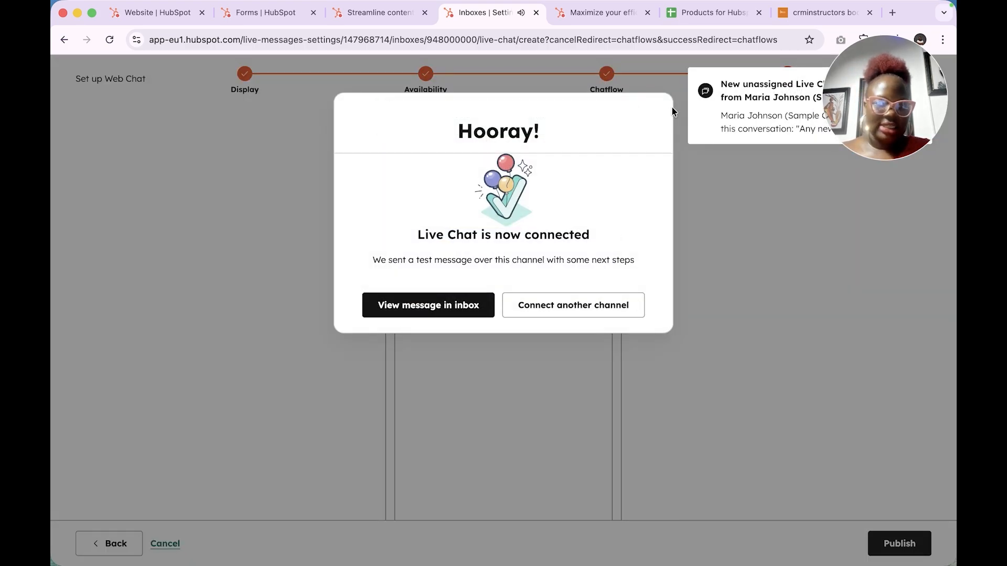
drag(895, 109, 907, 312)
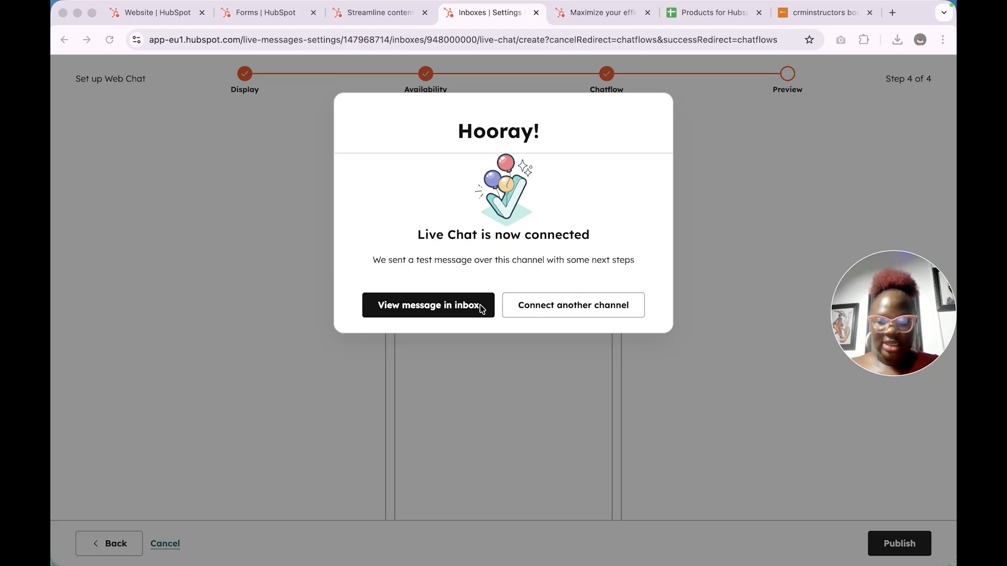
Step: Open the test message in the Inbox, skip the intro tips, then go to Service > Chatflows
click(443, 308)
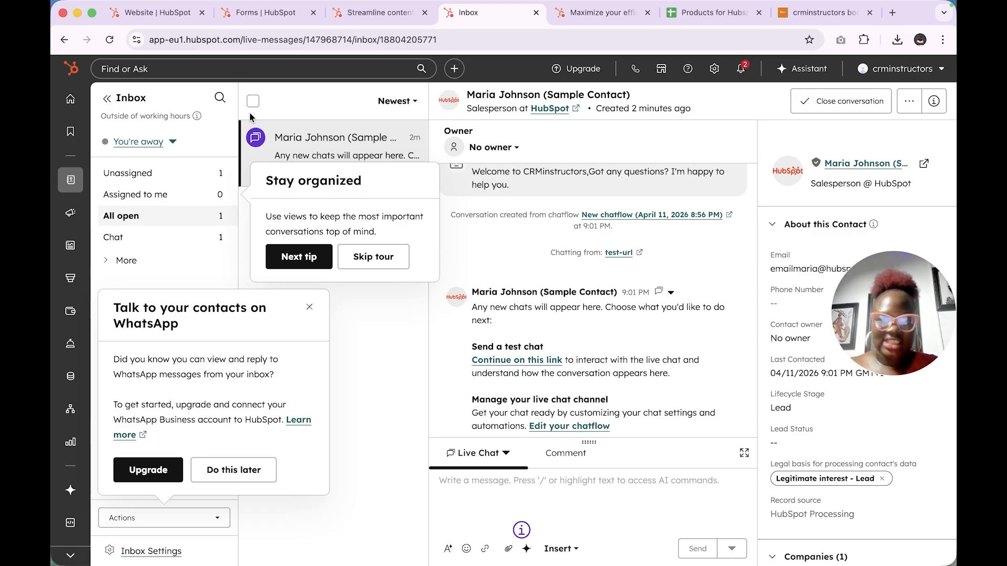
click(362, 260)
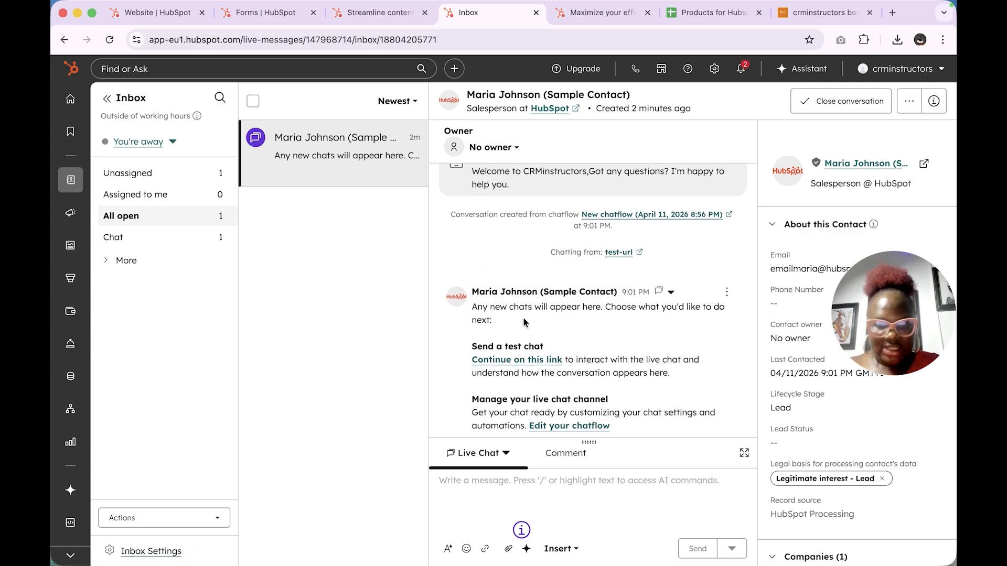
scroll(562, 265, up, 2)
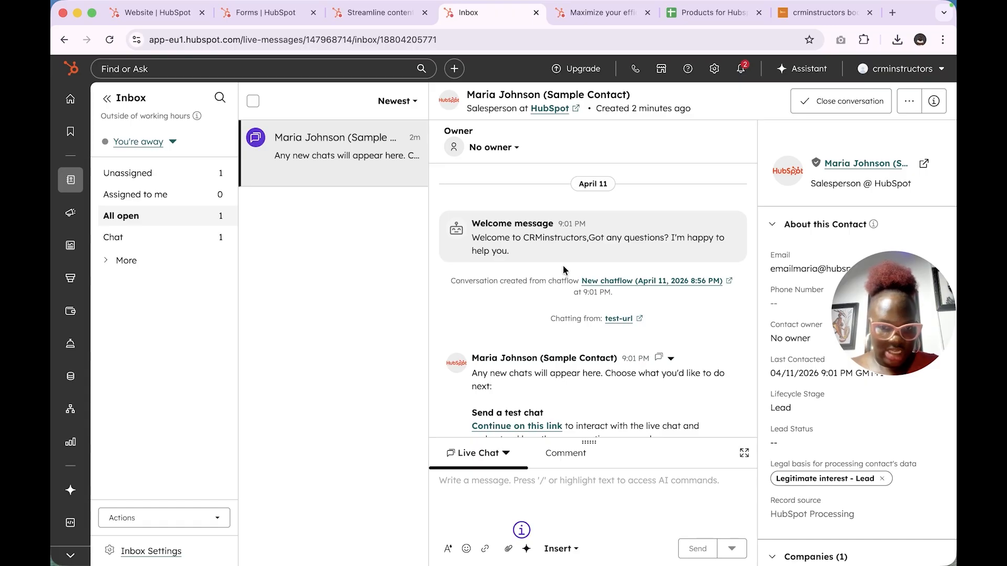
scroll(516, 390, down, 2)
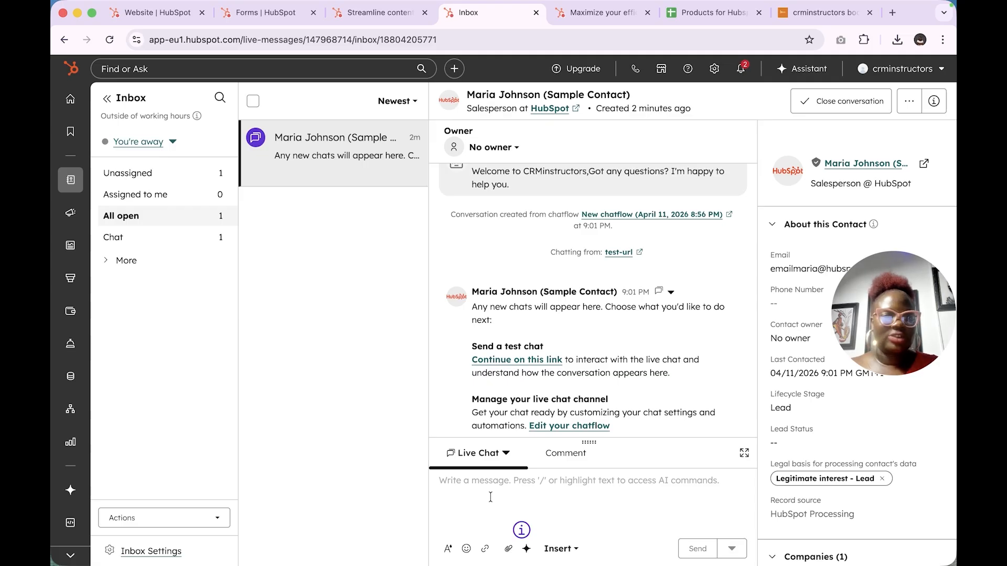
mouse_move(70, 344)
click(134, 406)
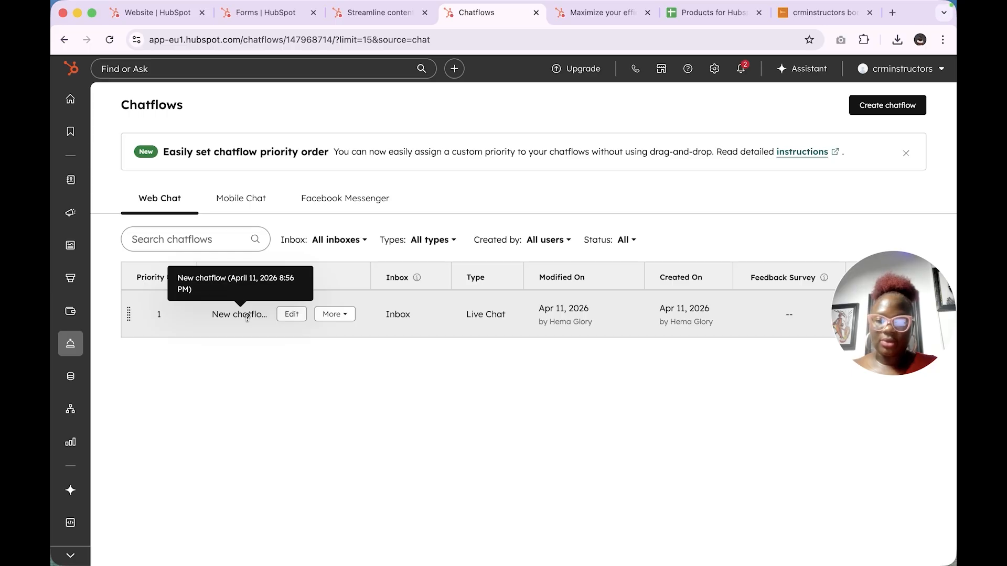
Step: Open the new Live Chat chatflow in the editor, return to the list, and show its More options
click(290, 315)
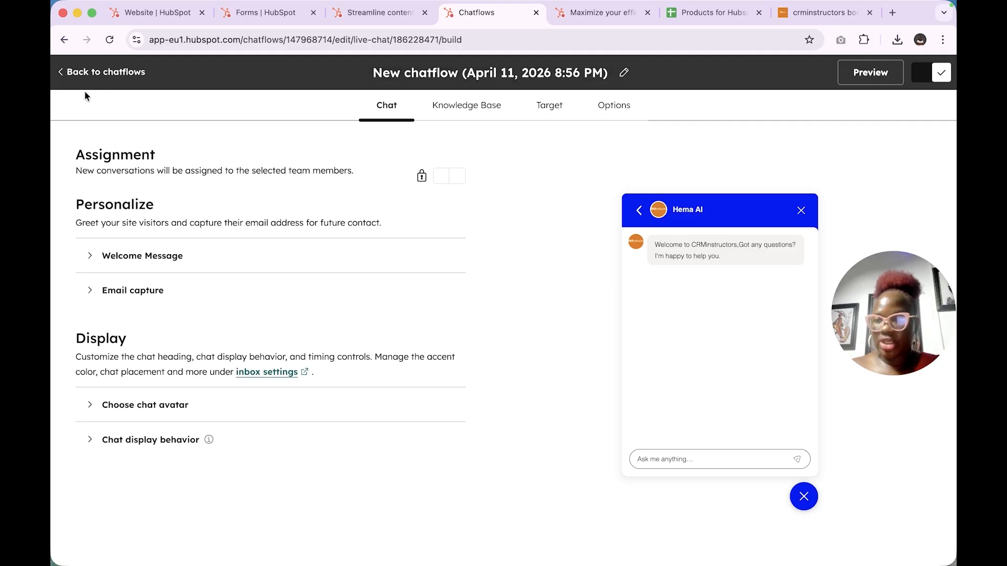
click(100, 71)
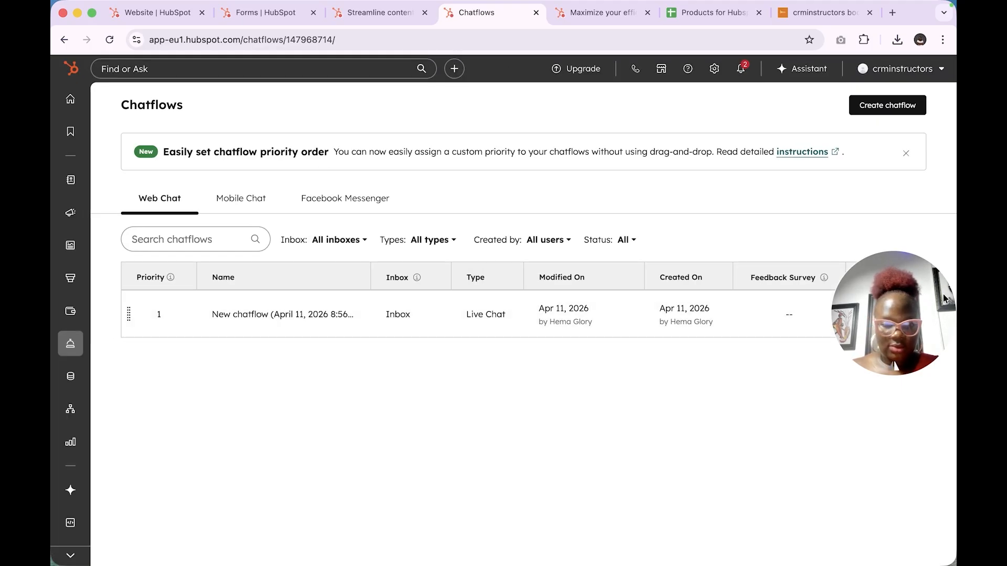
drag(944, 299, 835, 449)
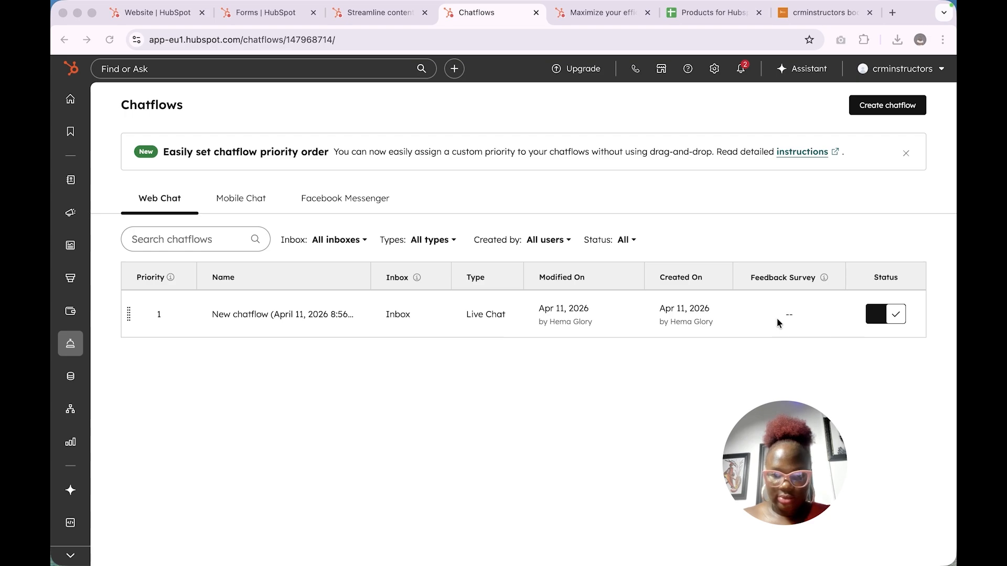
click(262, 321)
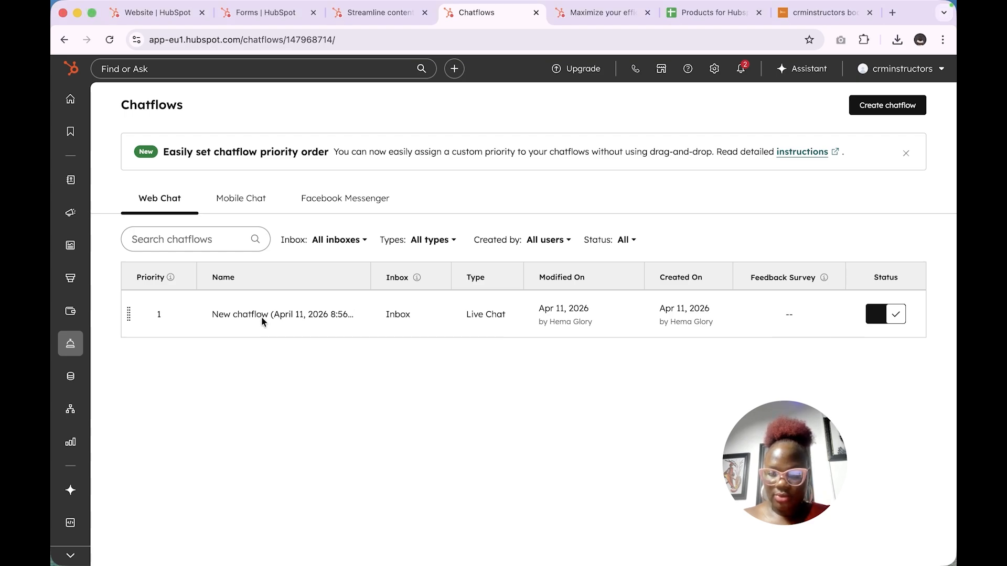
click(336, 314)
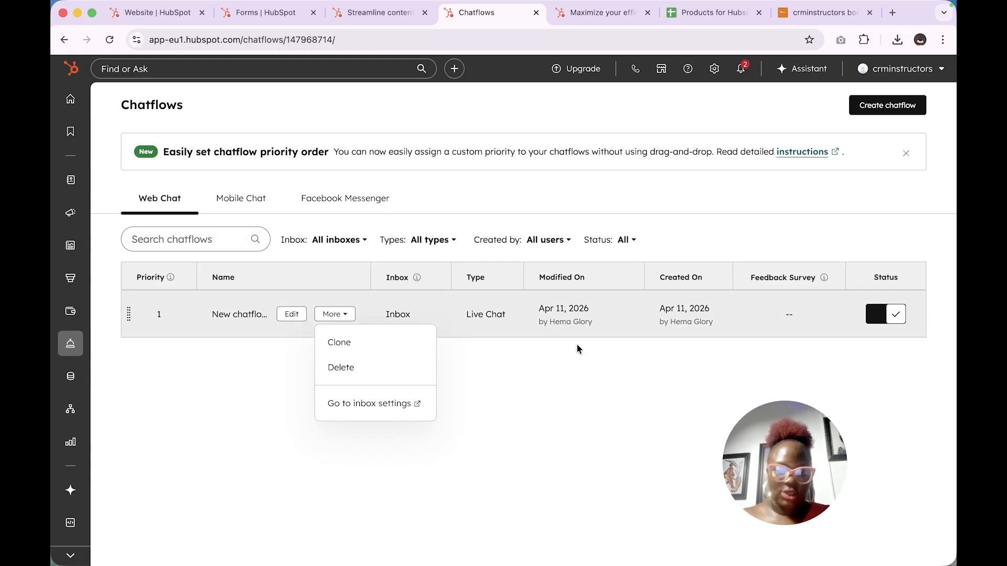
Step: Choose Go to inbox settings and review the Channels list with Chat connected for Web
click(367, 411)
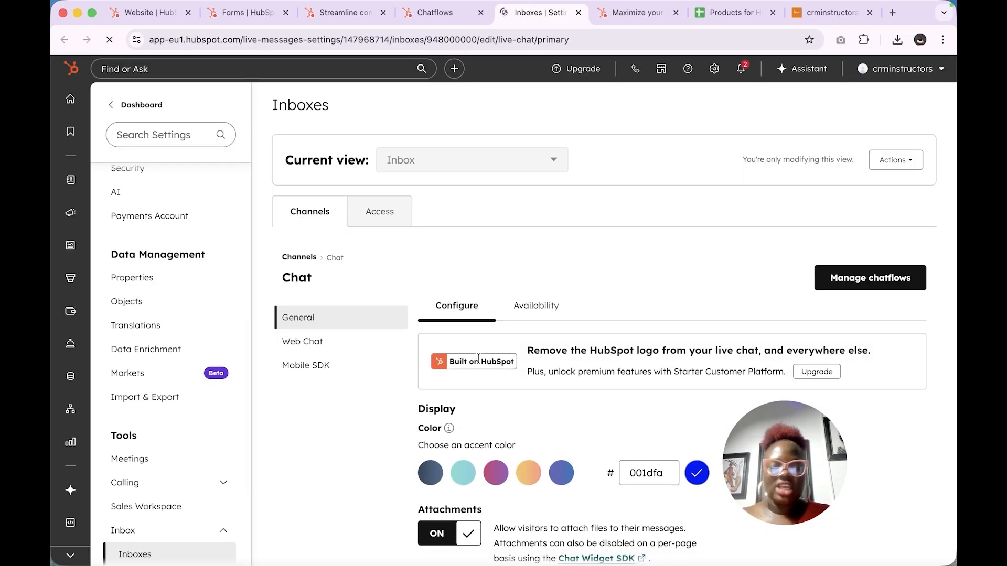
scroll(478, 358, down, 3)
scroll(479, 358, down, 5)
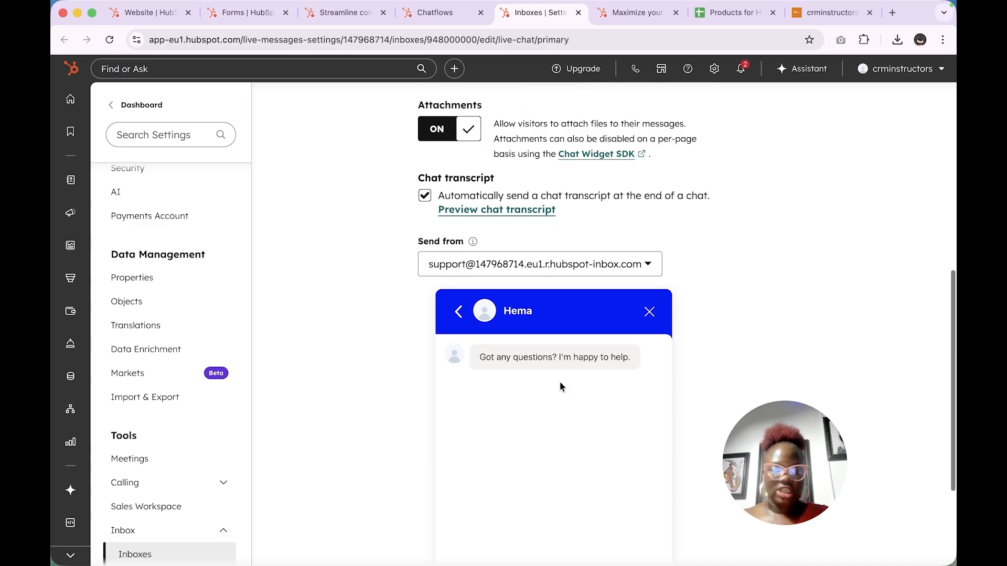
scroll(635, 195, up, 8)
scroll(636, 195, down, 5)
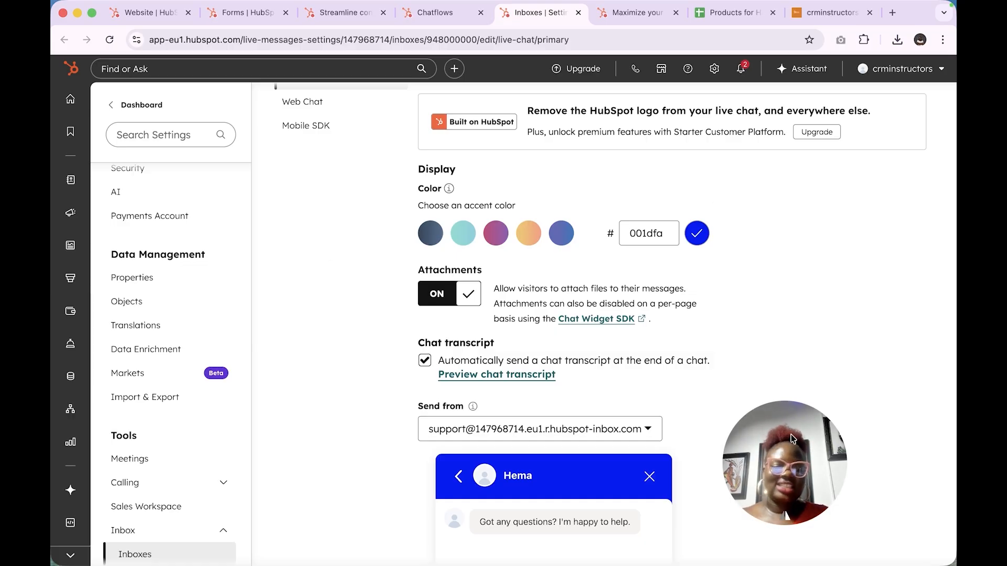
drag(791, 434, 872, 397)
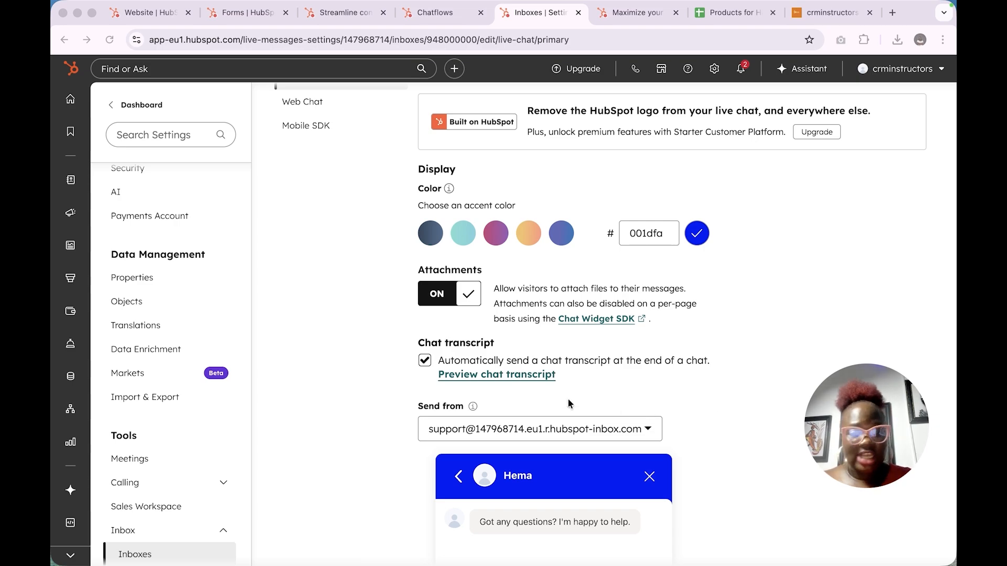
mouse_move(772, 13)
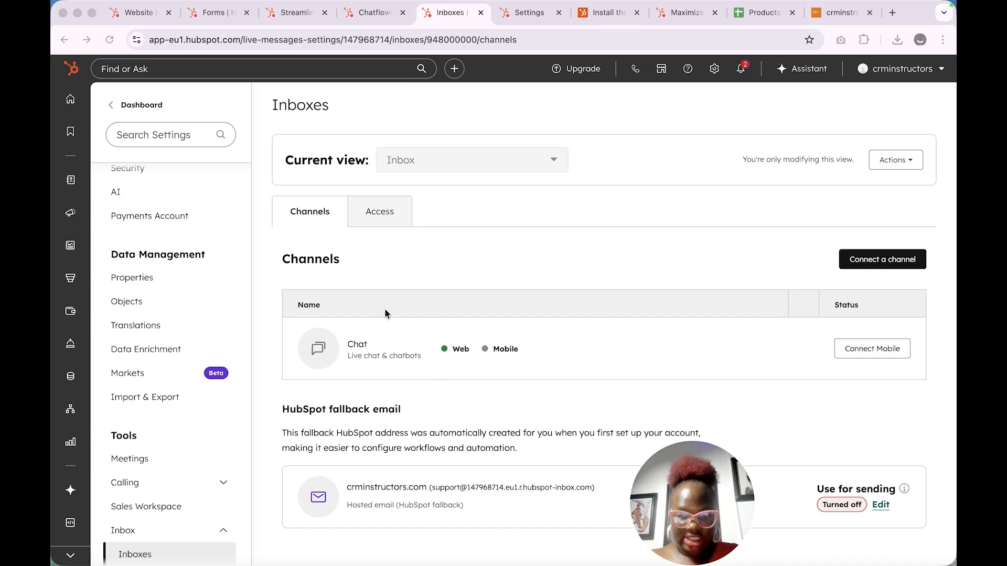
Step: Edit the Chat channel and review its accent colour, attachments and transcript options, reaching Web Chat placement
scroll(389, 346, down, 1)
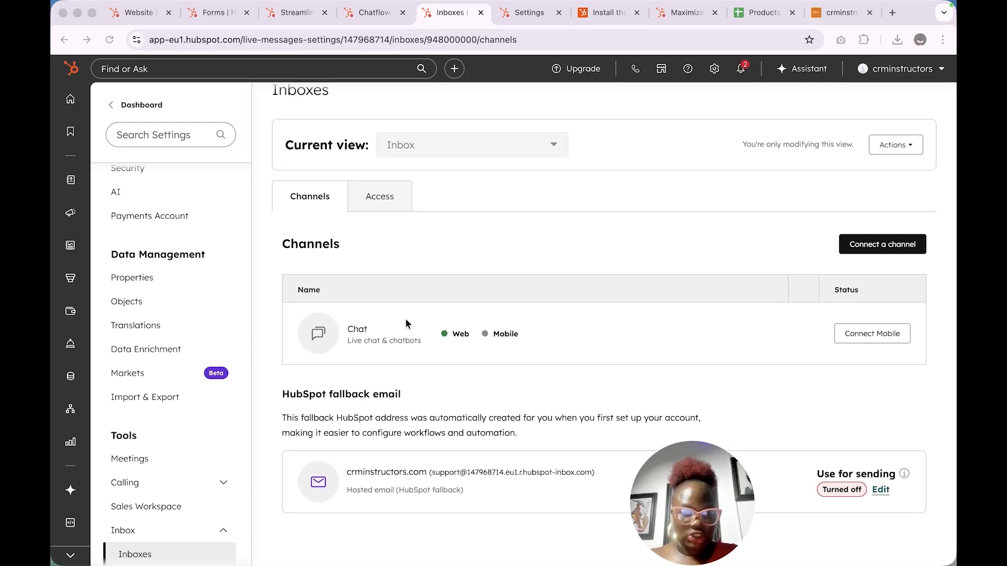
scroll(222, 482, down, 3)
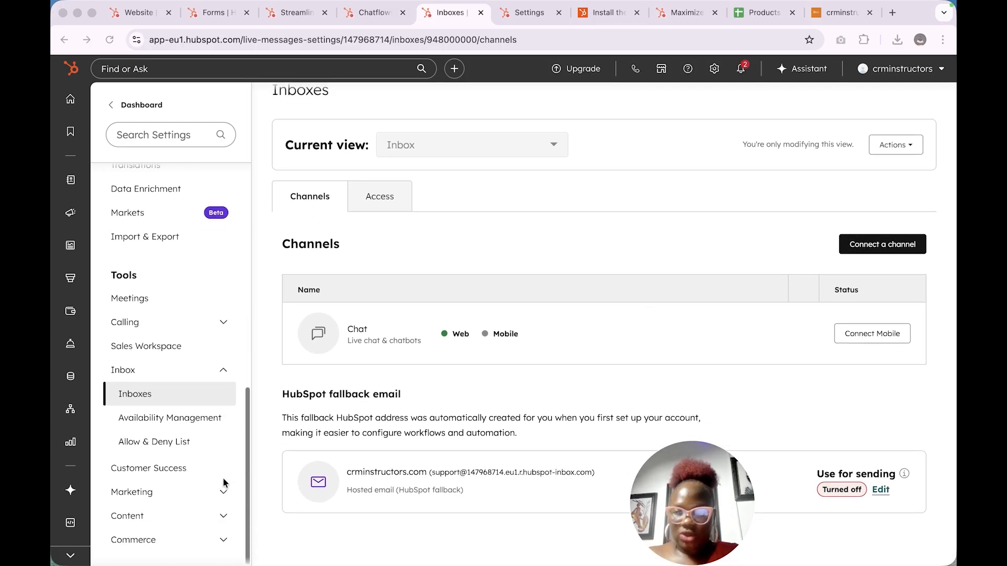
click(151, 398)
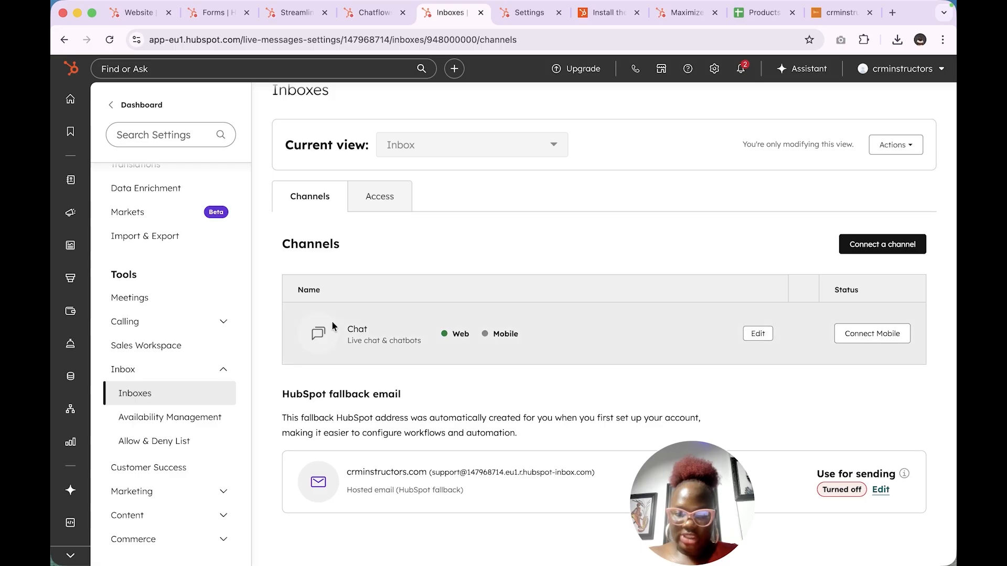
scroll(331, 320, up, 1)
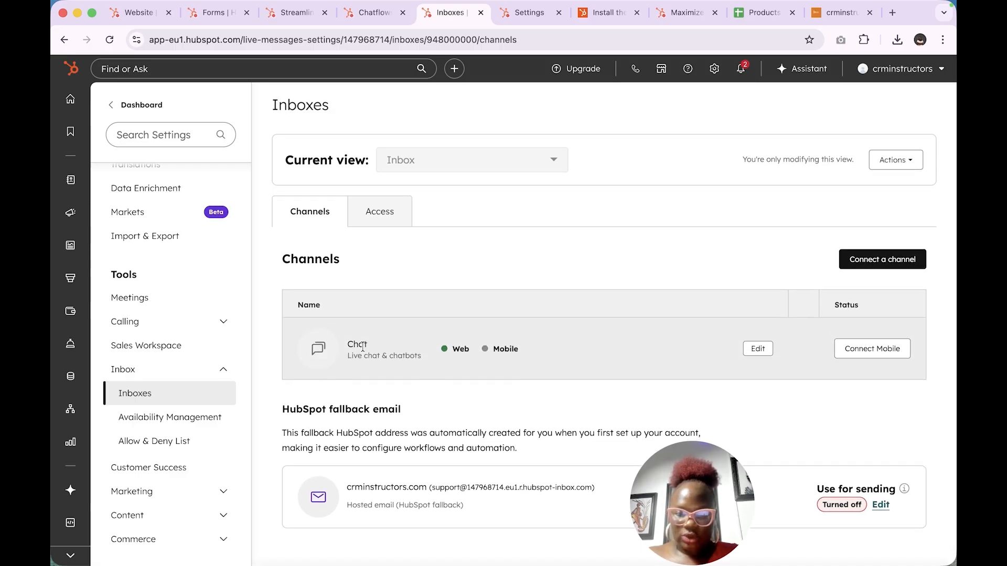
click(758, 349)
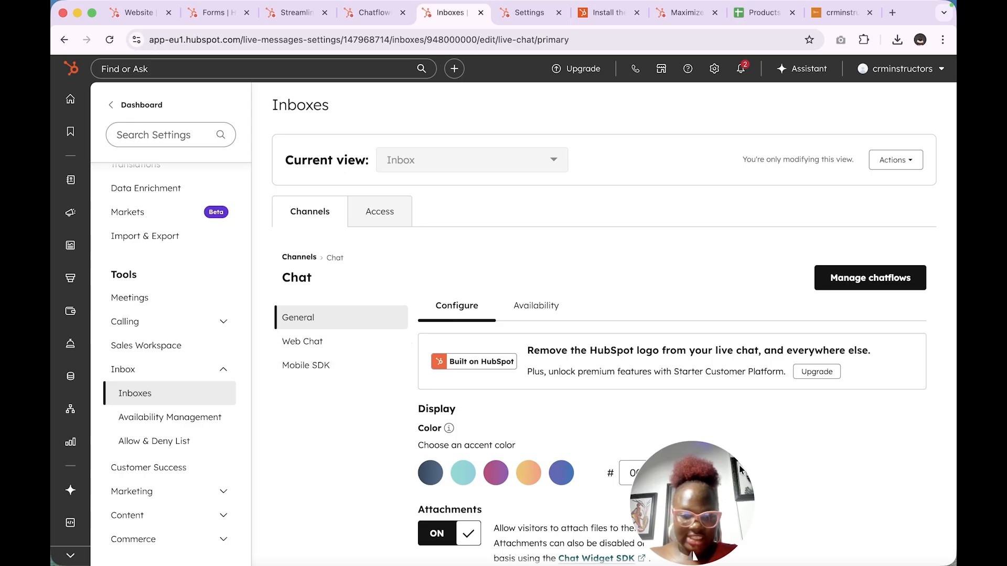
drag(693, 554, 895, 524)
scroll(624, 446, down, 7)
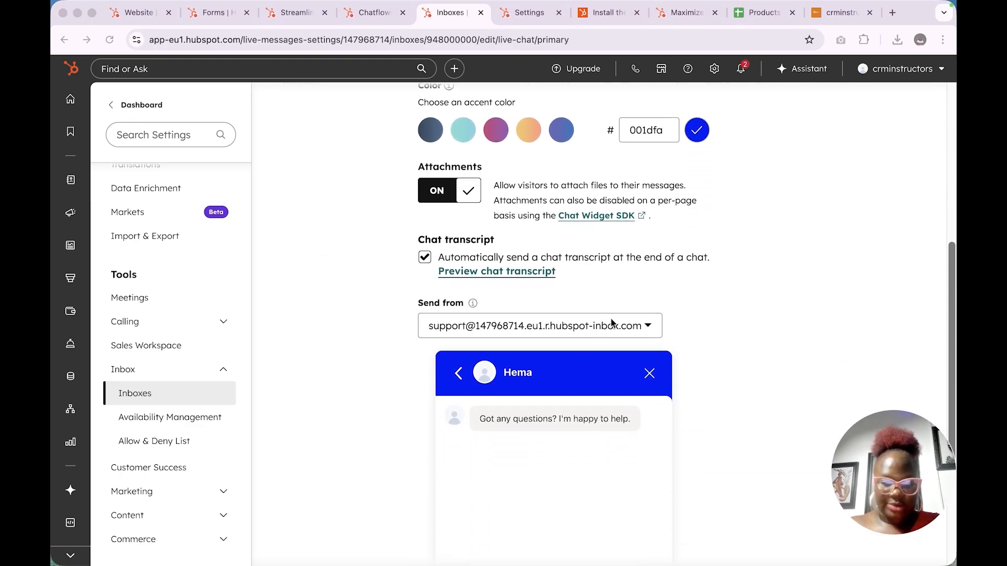
scroll(605, 340, down, 5)
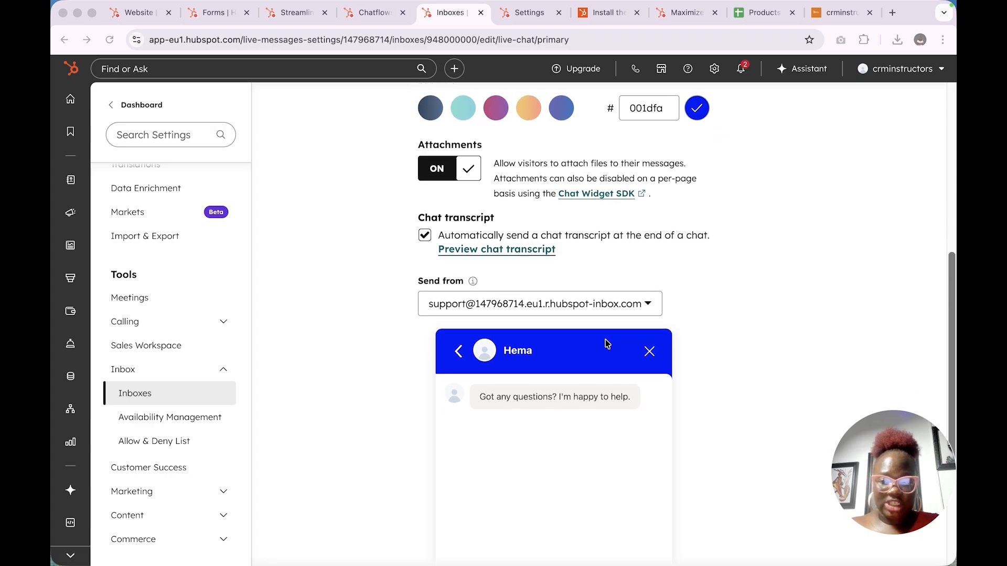
scroll(605, 341, up, 10)
scroll(285, 243, down, 2)
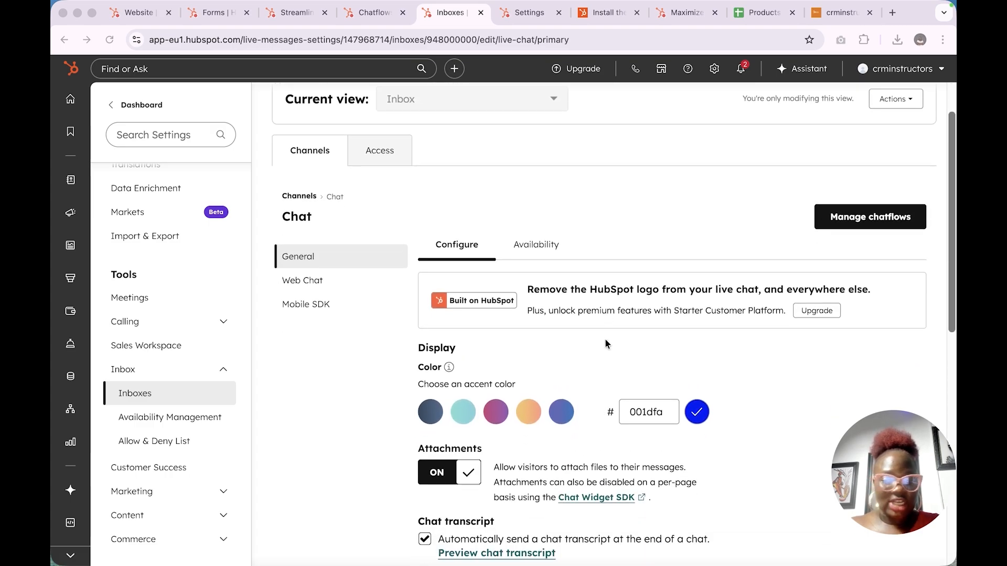
click(299, 227)
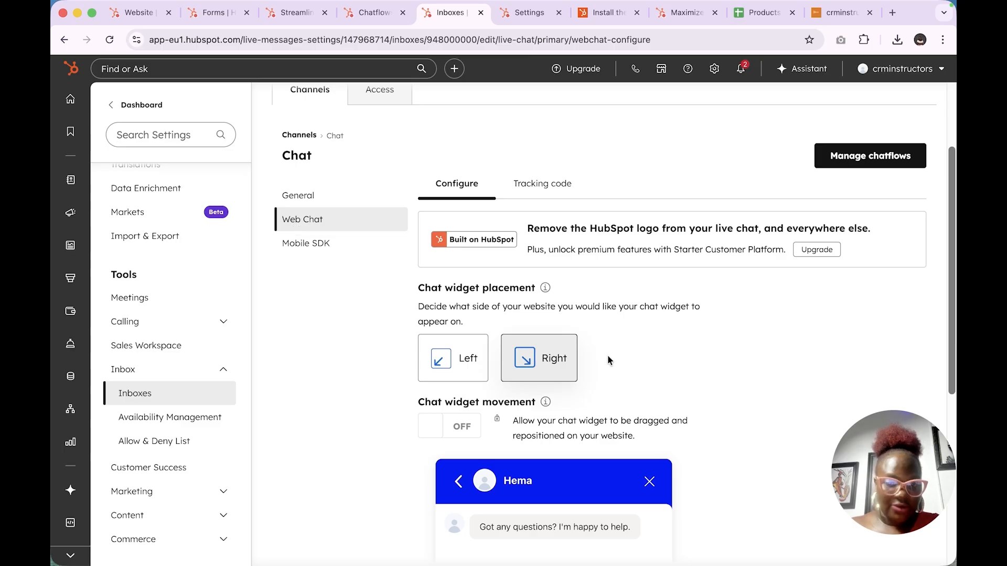
Step: Switch widget placement to Left and back to Right, then show the Web Chat tracking code
click(472, 378)
click(543, 361)
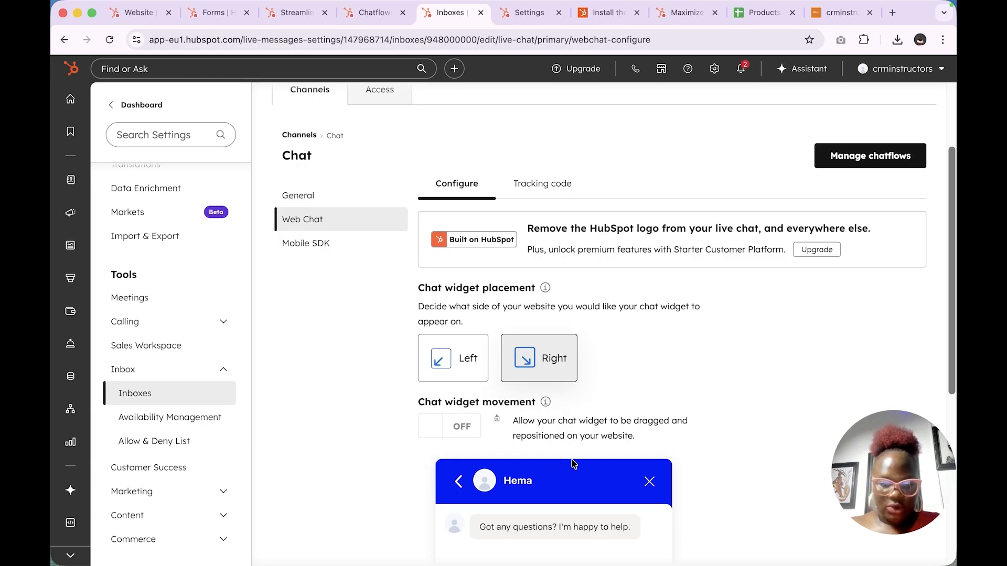
scroll(573, 464, down, 3)
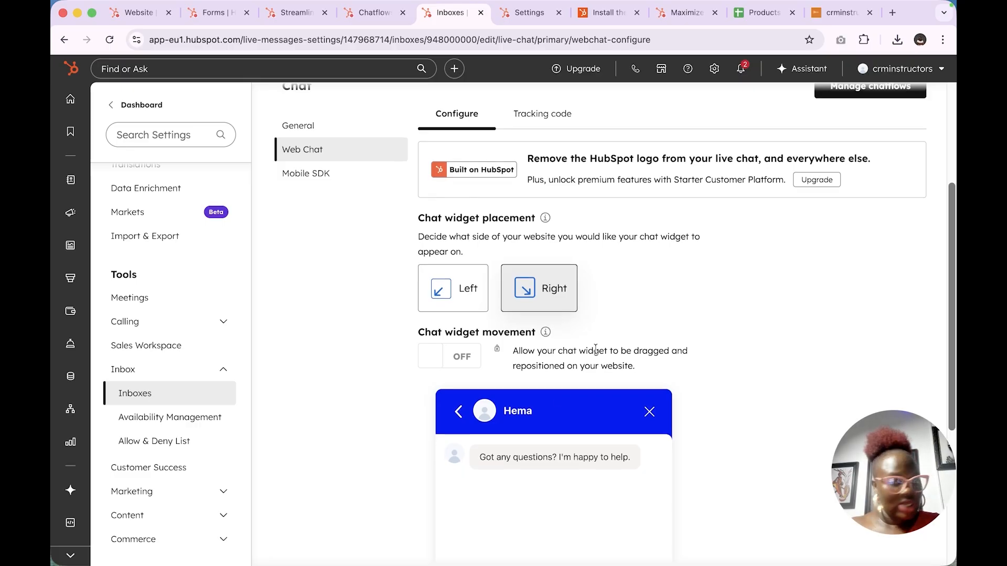
scroll(596, 349, down, 5)
scroll(596, 354, up, 6)
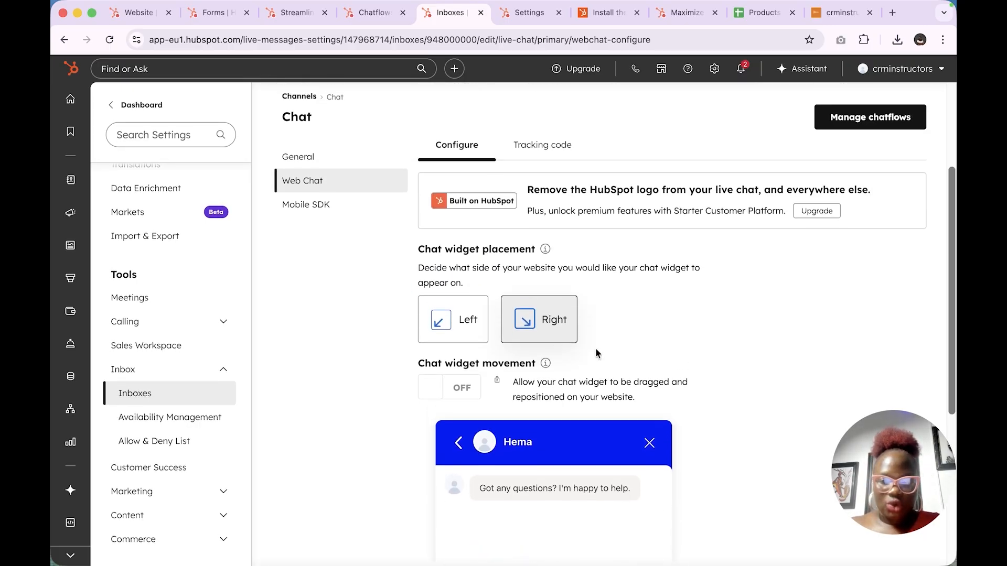
click(541, 150)
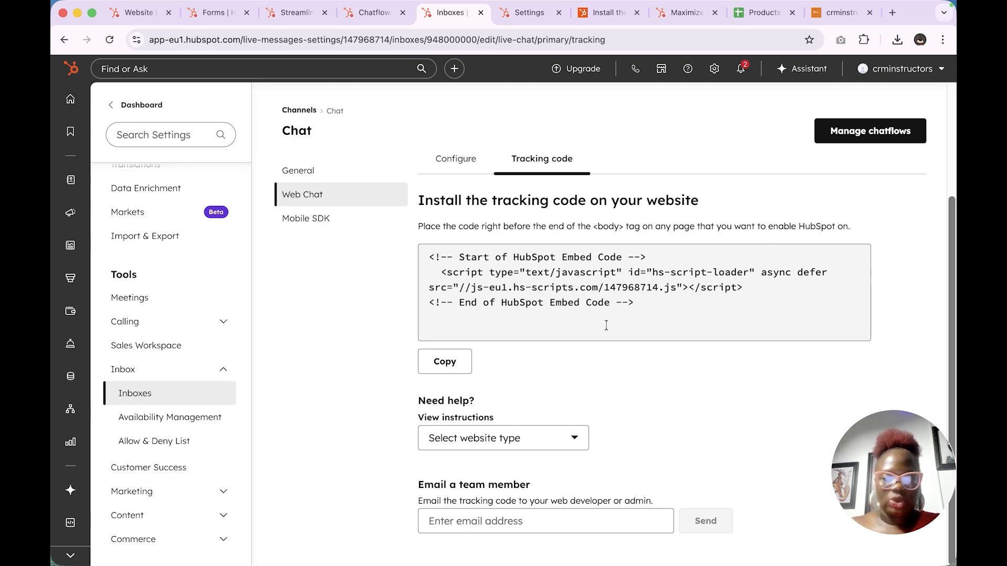
Step: Copy the HubSpot embed code and minimize HubSpot to reveal the Zoho Sites window
click(445, 361)
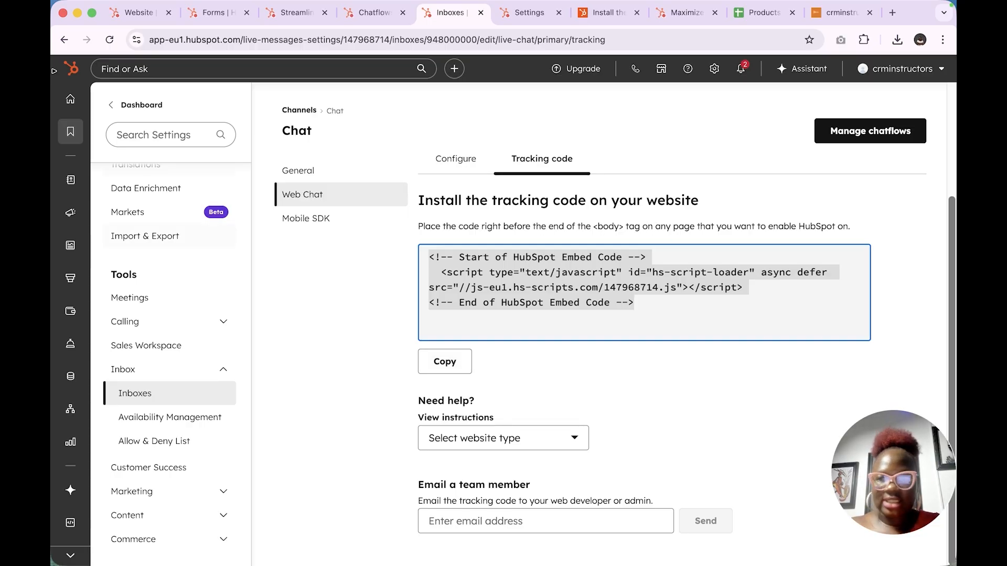
click(77, 13)
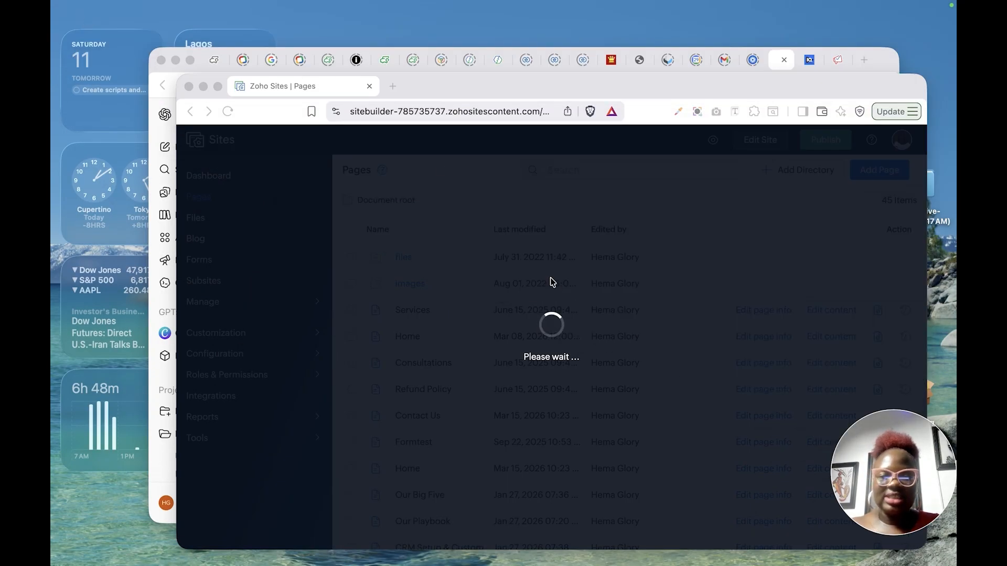
Step: Maximize the Zoho Sites window and reload the Pages list showing 45 pages
click(215, 86)
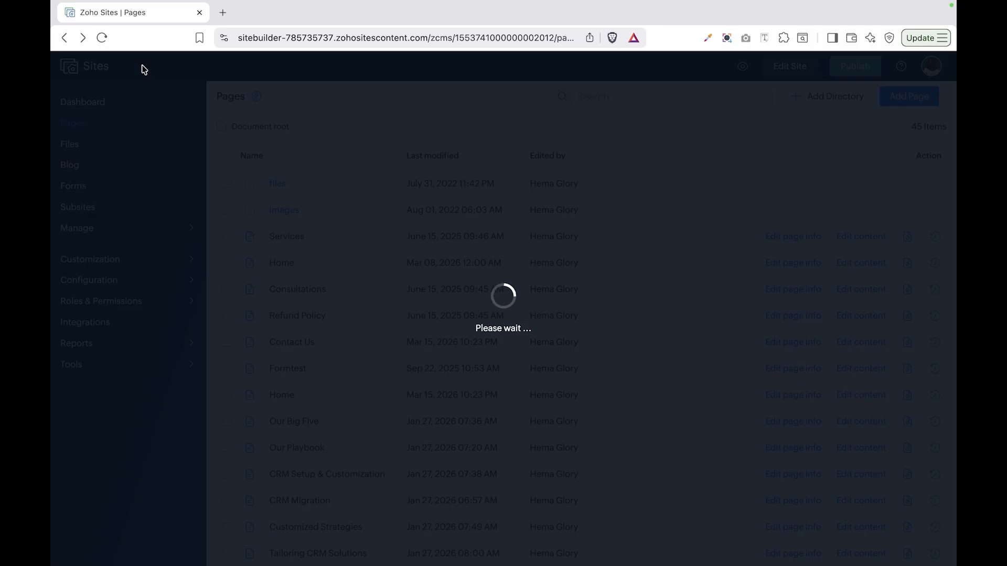
click(101, 38)
mouse_move(556, 2)
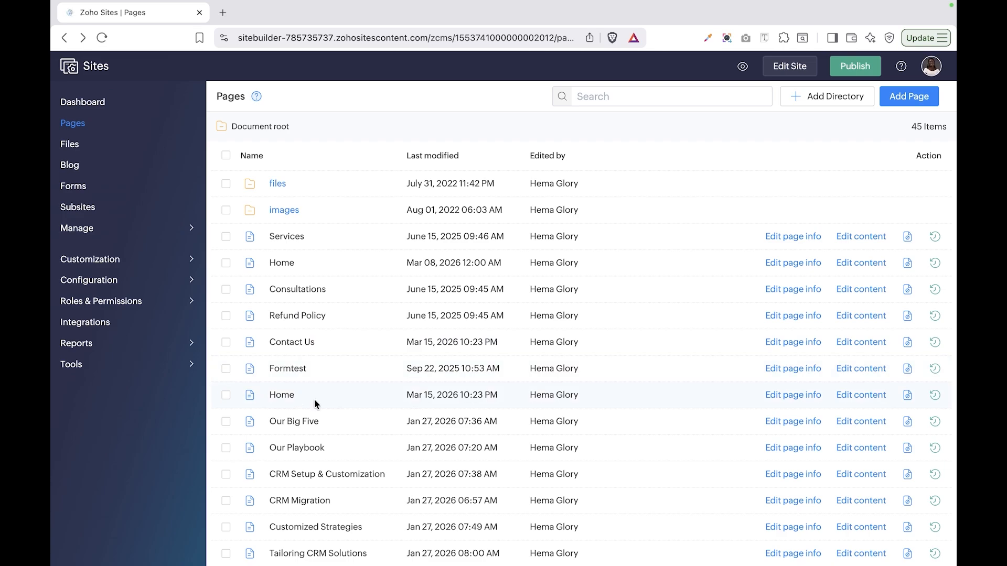
scroll(526, 332, down, 4)
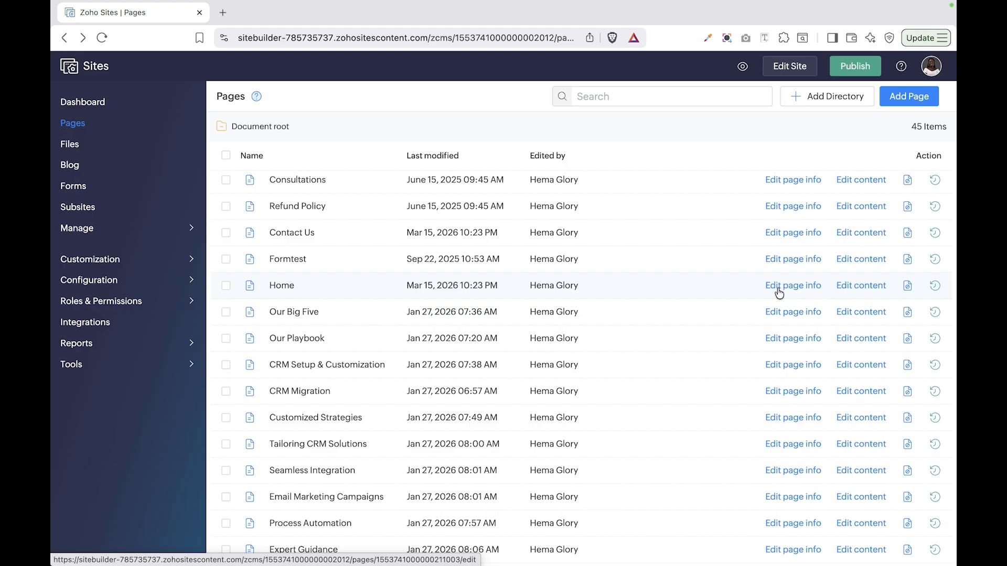
Step: Paste the HubSpot embed code into the Home page's Header Code and save
click(779, 289)
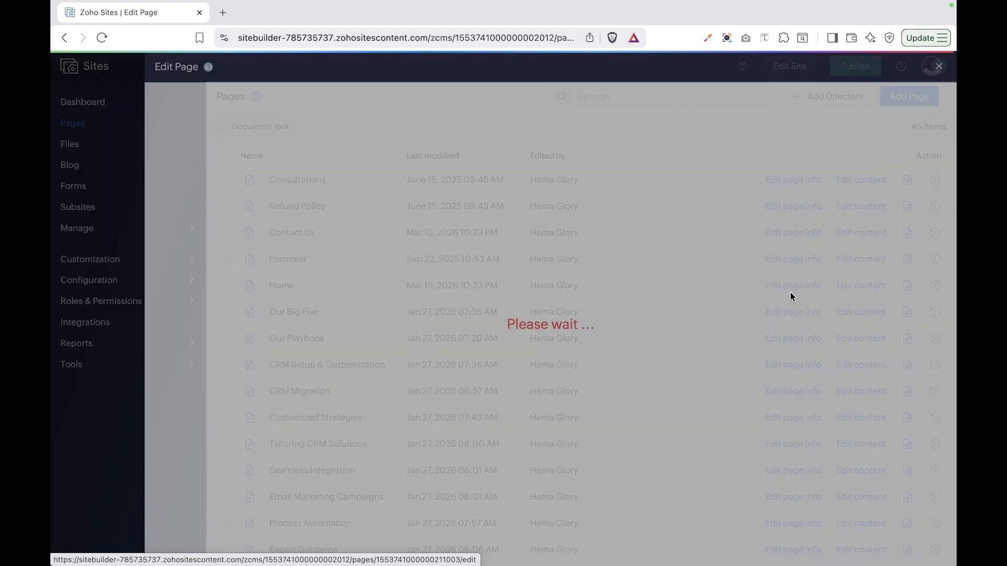
scroll(367, 269, down, 15)
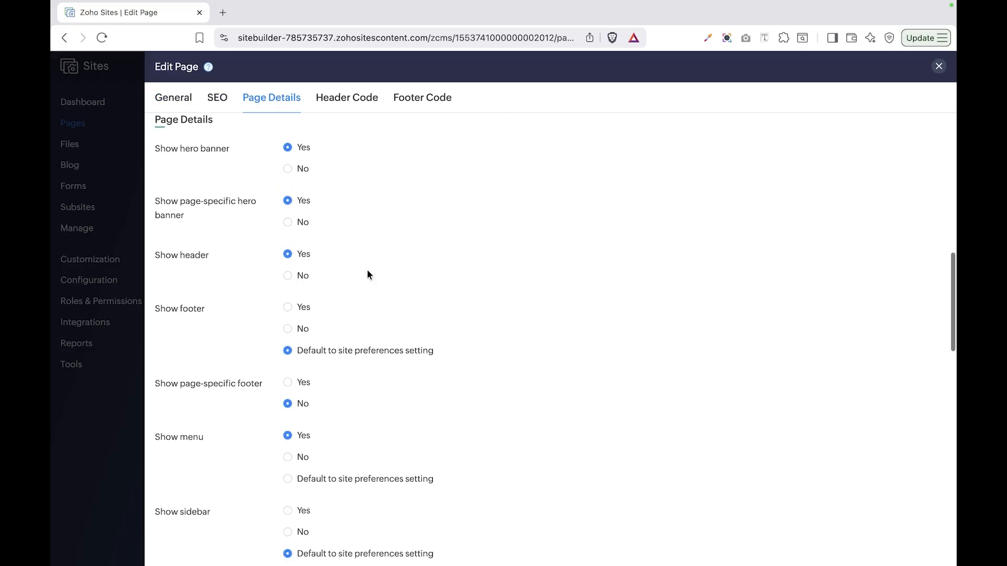
scroll(367, 270, up, 8)
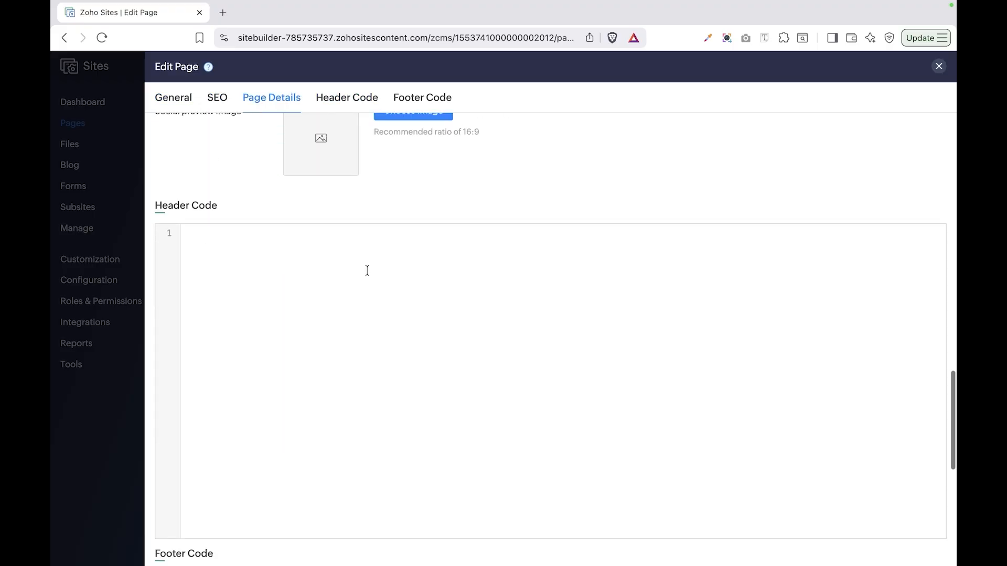
key(super+v)
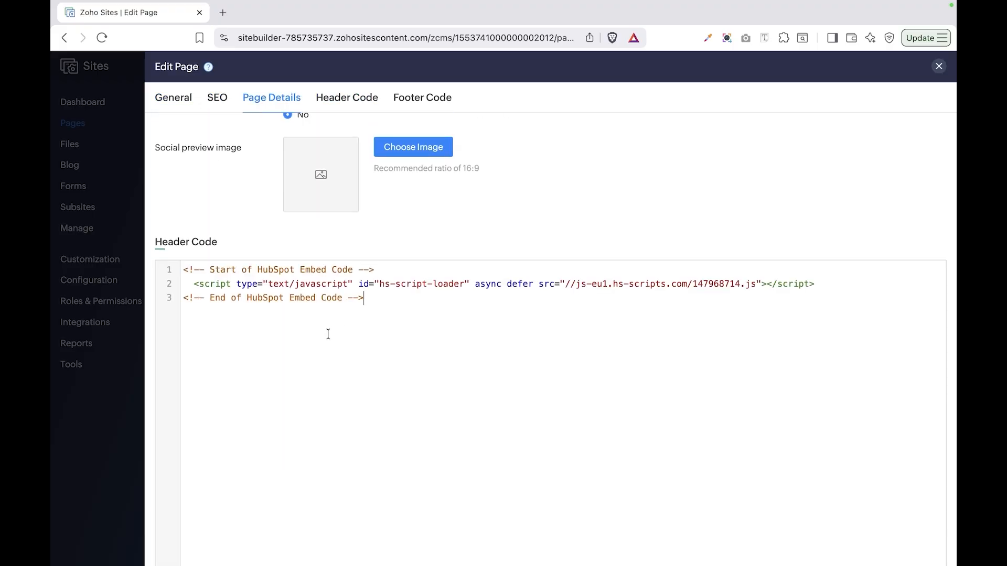
scroll(459, 355, down, 8)
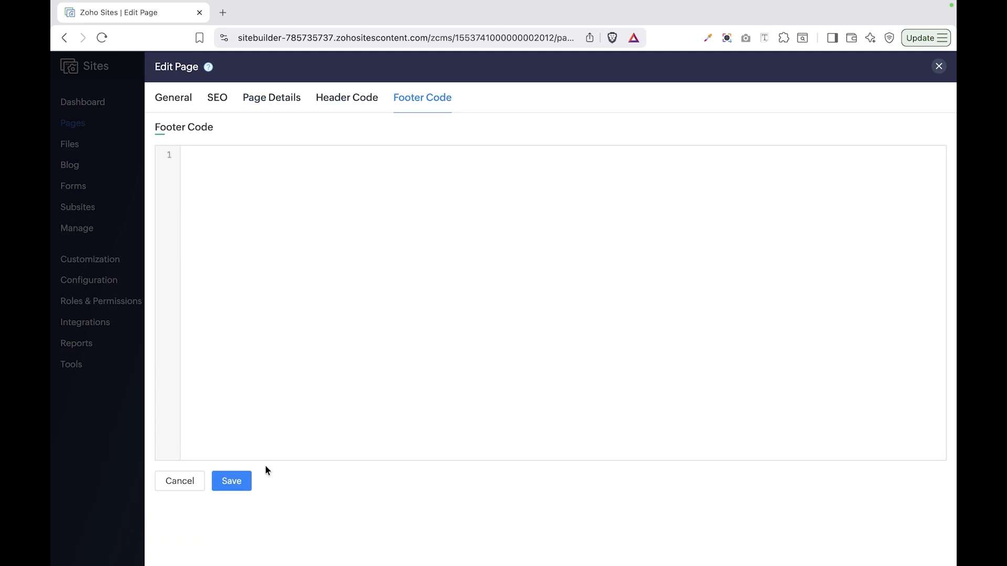
click(251, 481)
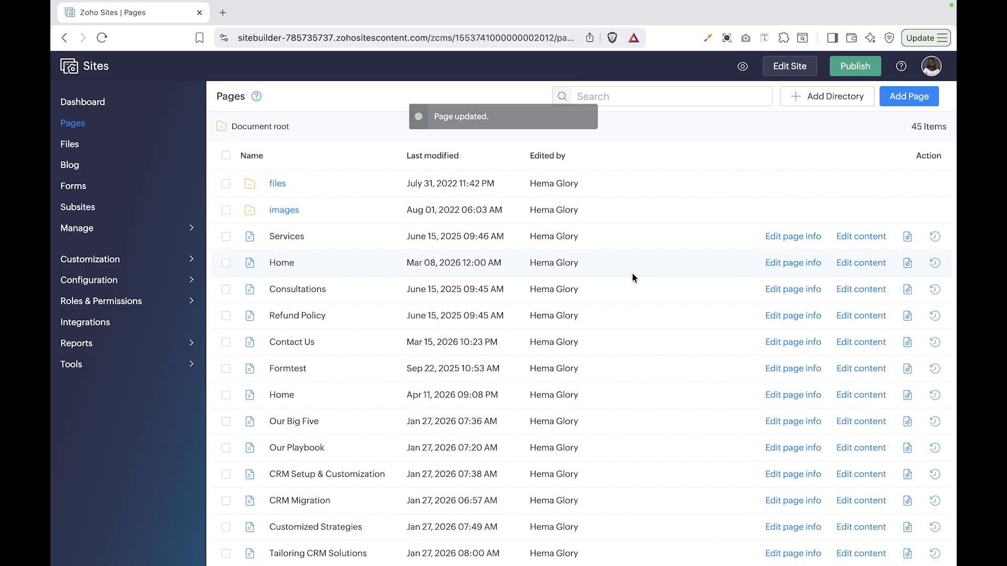
Step: Reopen the Home page info to verify the code, save again, and publish the site
click(791, 397)
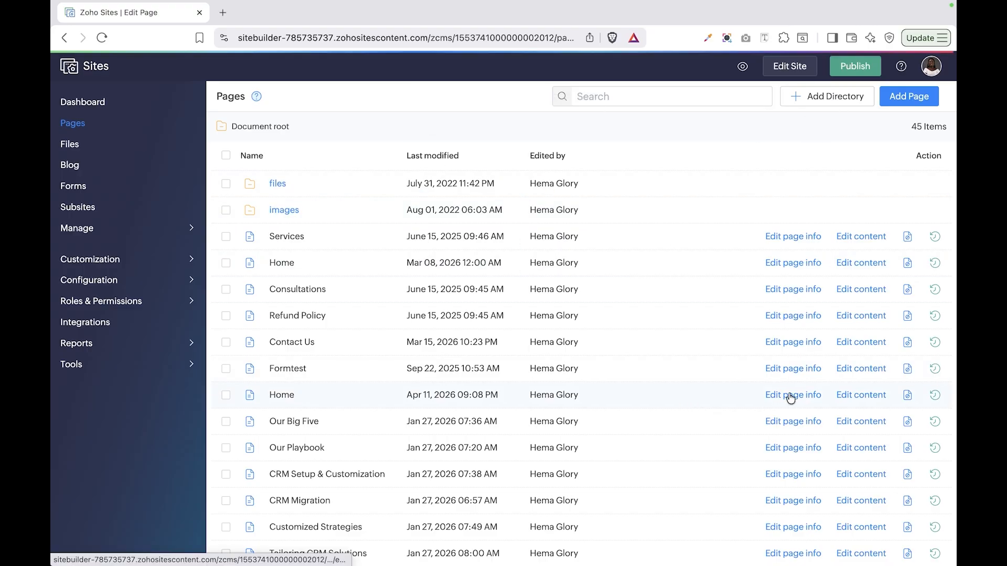
scroll(494, 443, down, 15)
scroll(494, 443, up, 6)
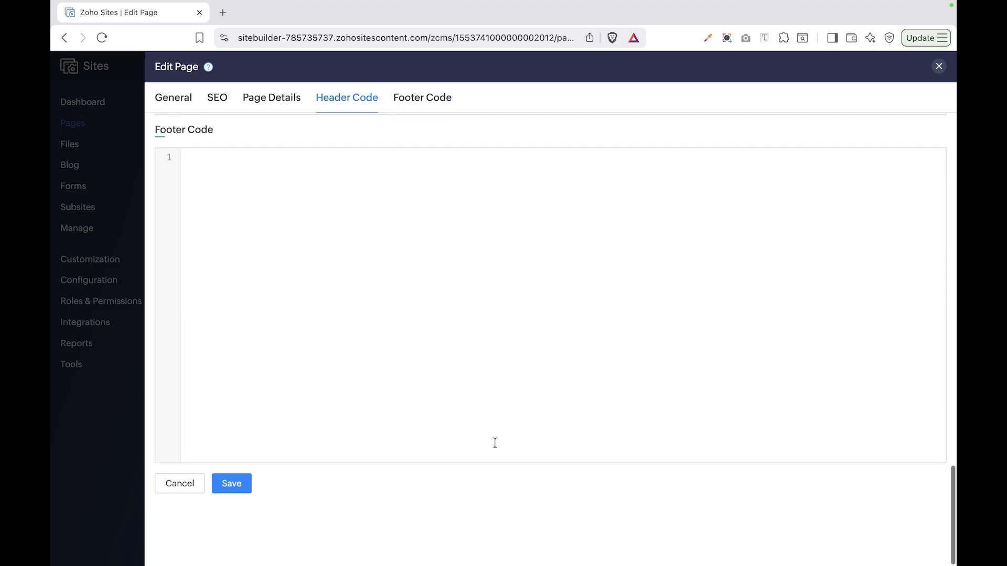
scroll(494, 443, down, 3)
scroll(494, 443, down, 5)
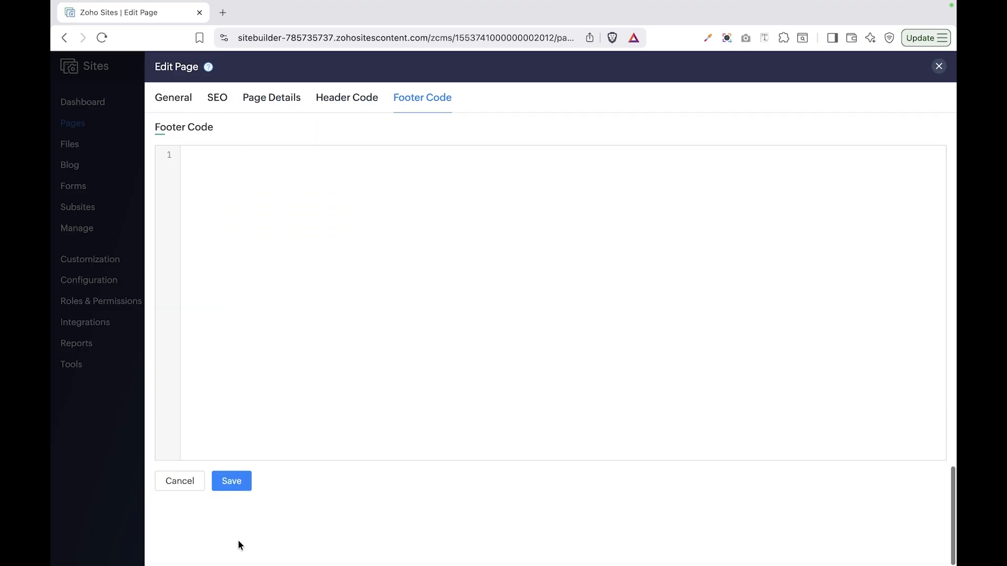
click(232, 479)
click(846, 69)
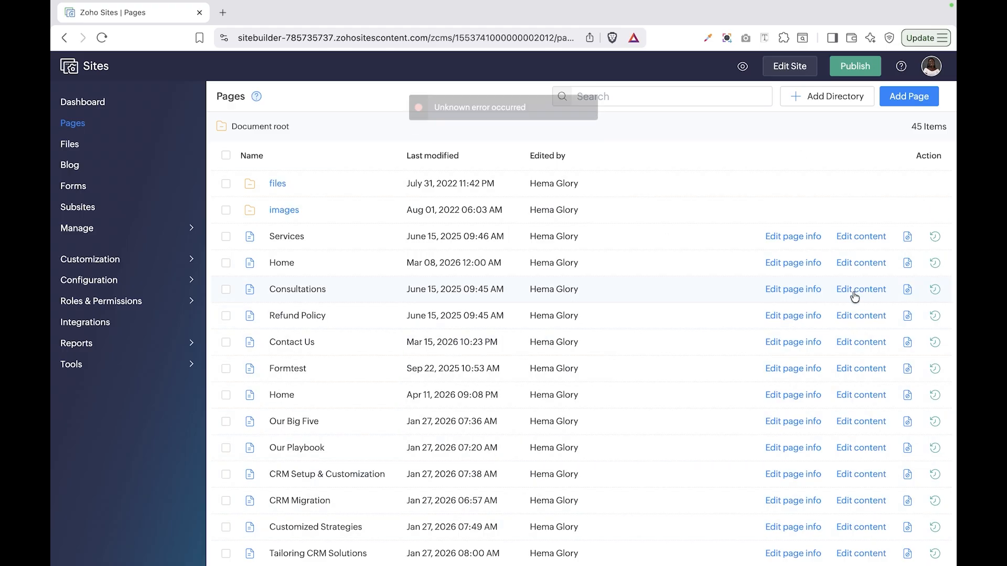
Step: Paste the HubSpot embed code into the Consultations page's Header Code, save, and publish
click(802, 297)
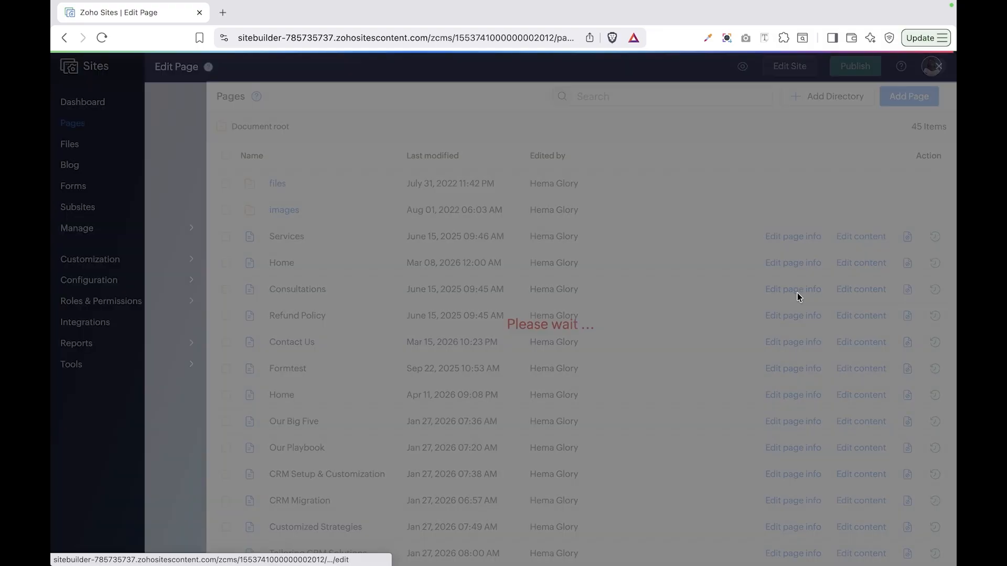
scroll(479, 321, down, 15)
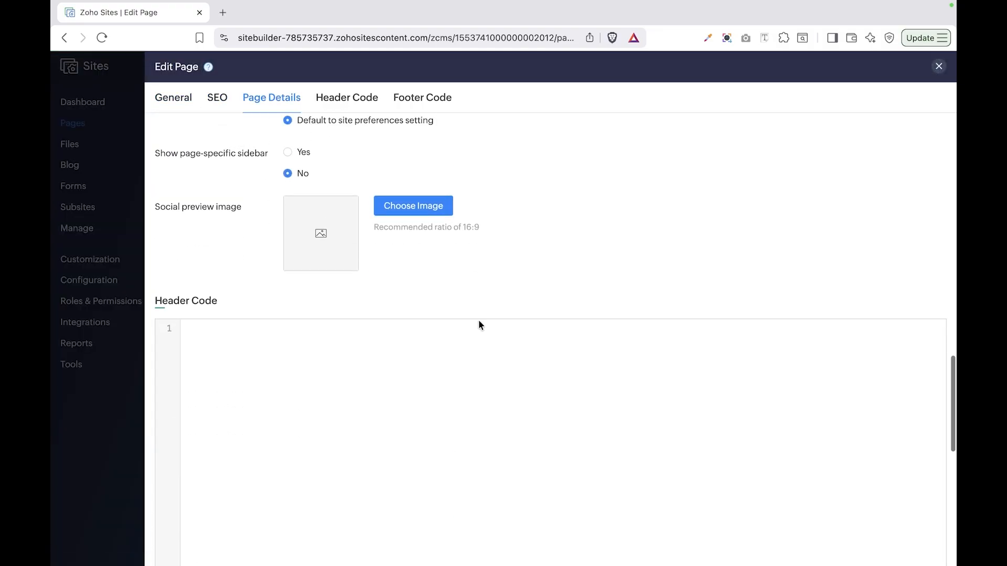
click(464, 268)
key(super+v)
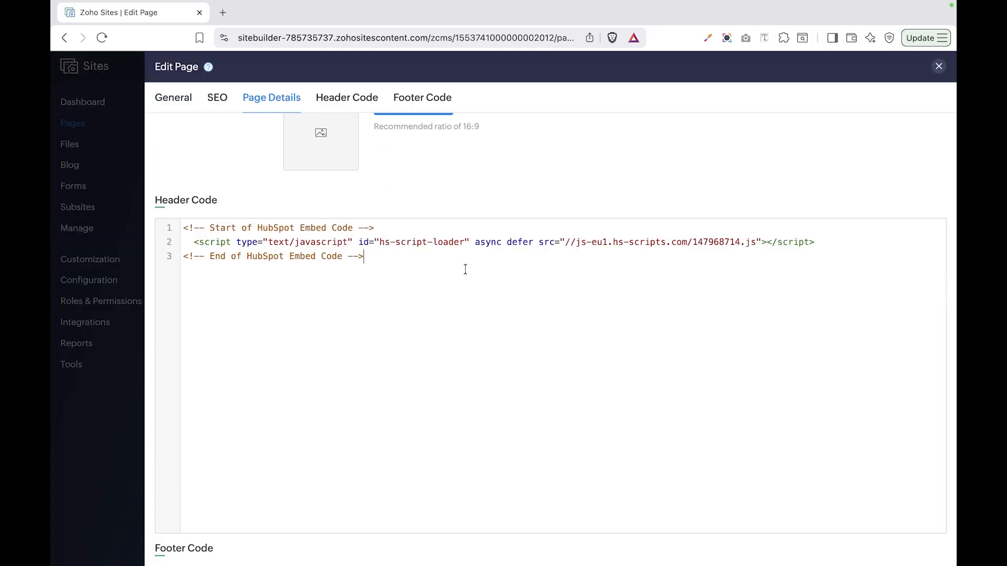
scroll(320, 524, down, 8)
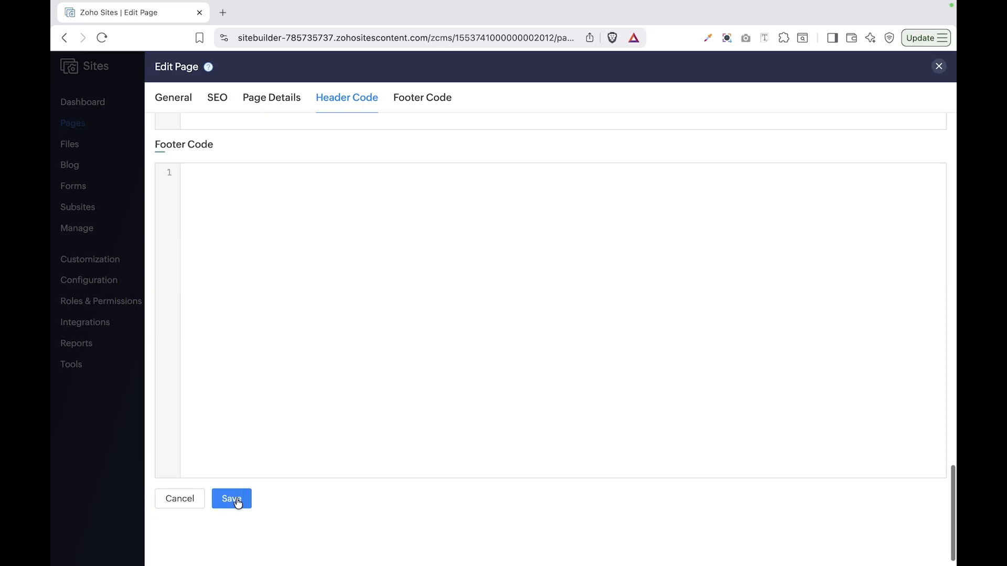
click(232, 500)
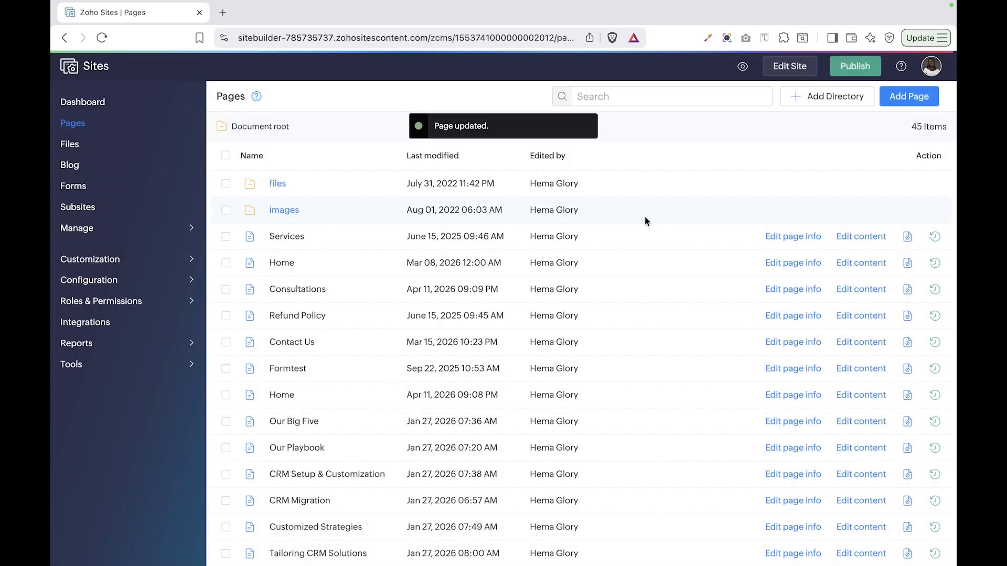
click(860, 73)
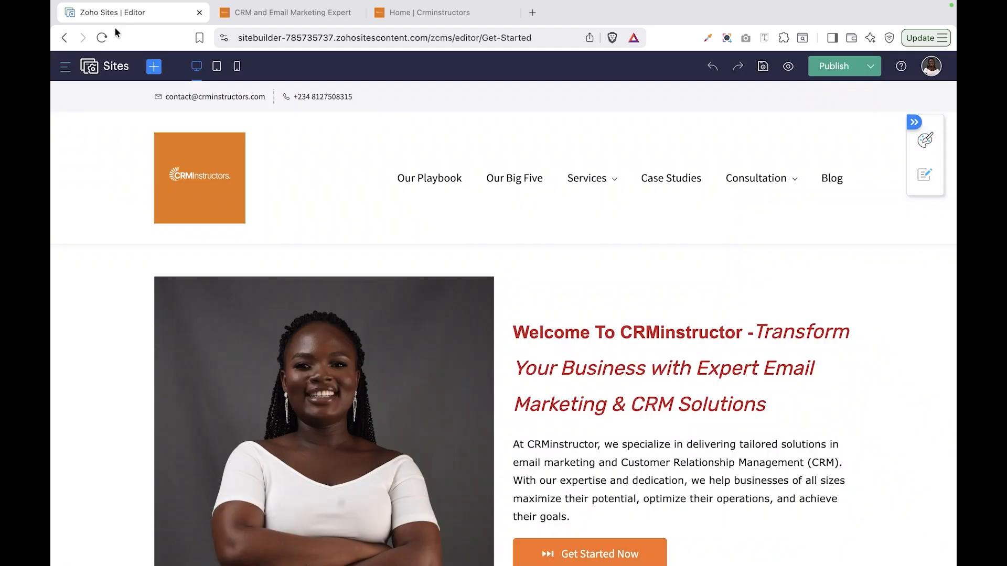
Step: Delete the duplicate HubSpot code from the site-wide Footer Code and save it
click(65, 66)
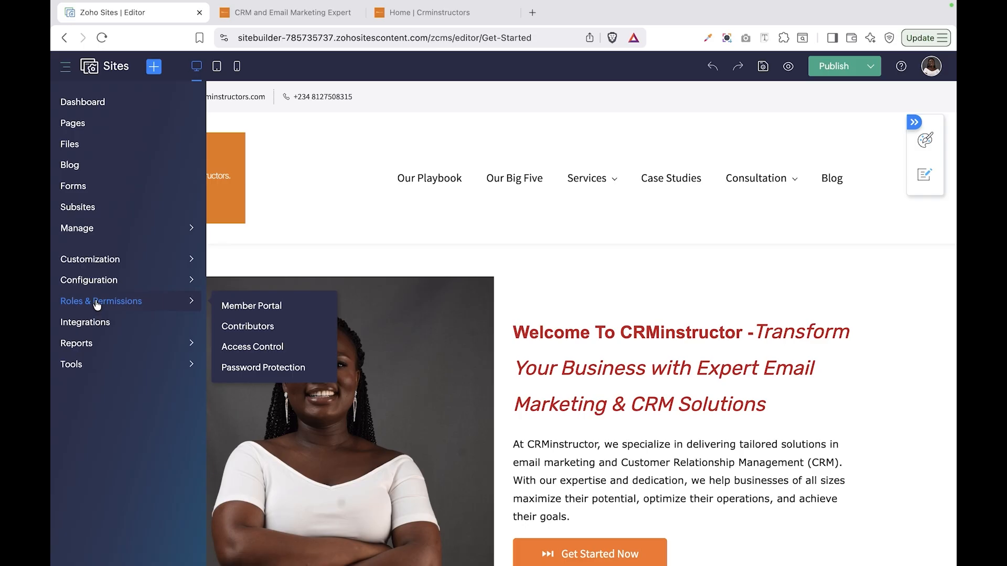
mouse_move(129, 266)
click(231, 300)
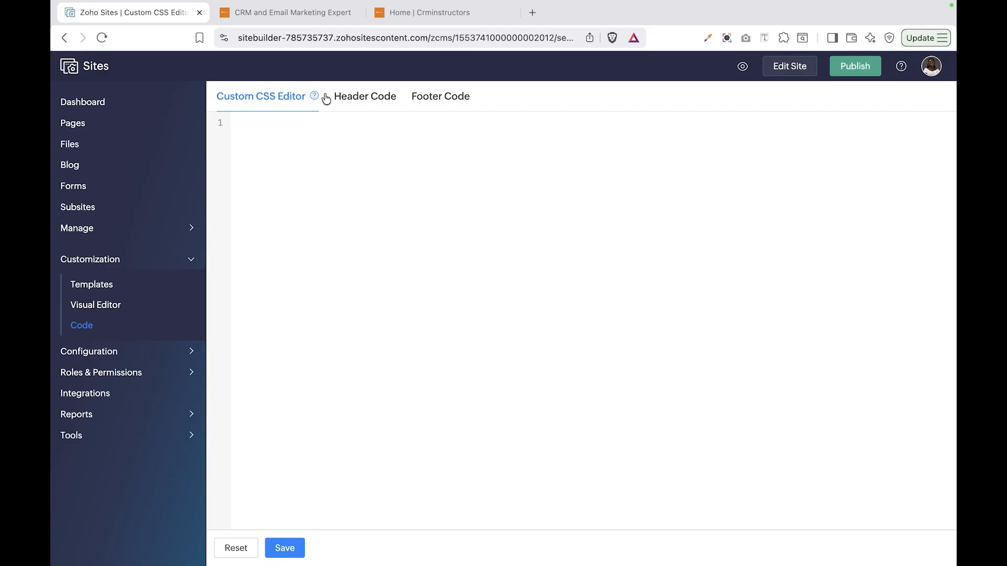
click(362, 105)
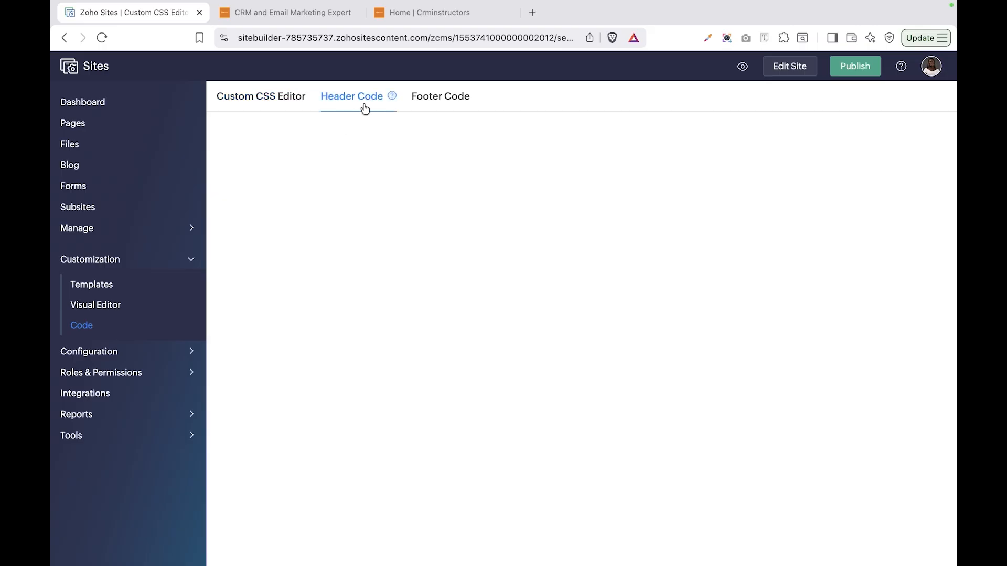
click(443, 108)
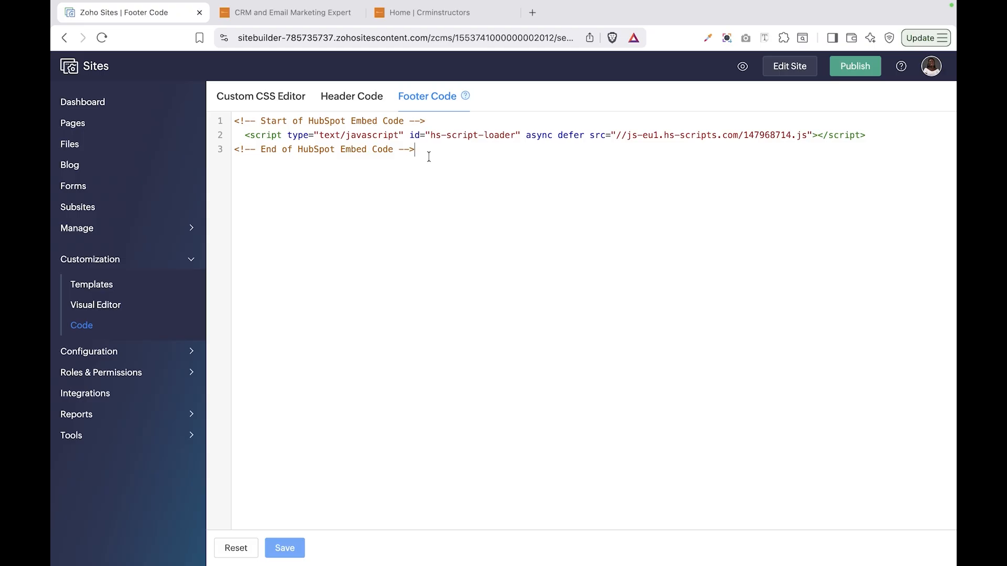
drag(429, 157, 228, 126)
key(BackSpace)
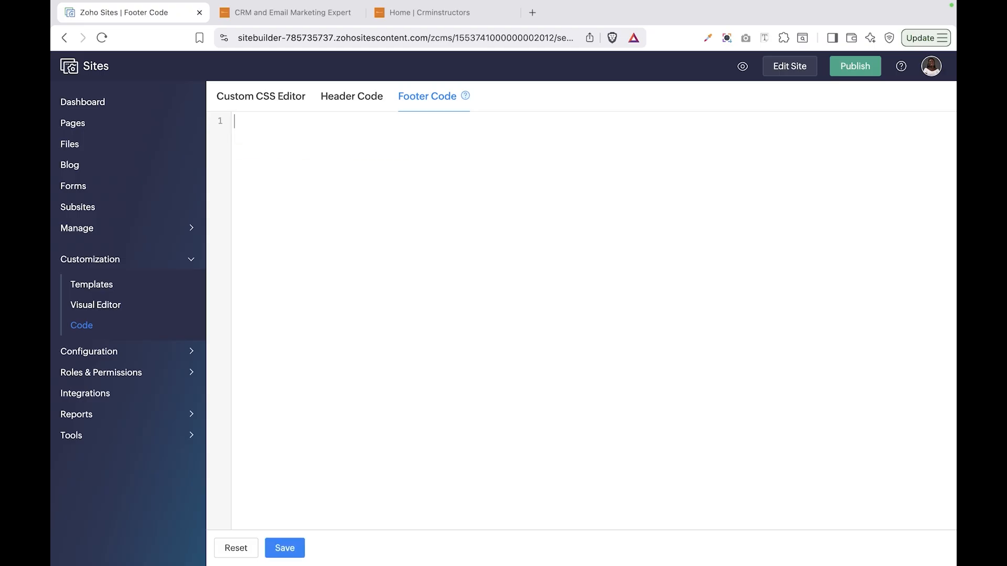
click(353, 98)
click(529, 329)
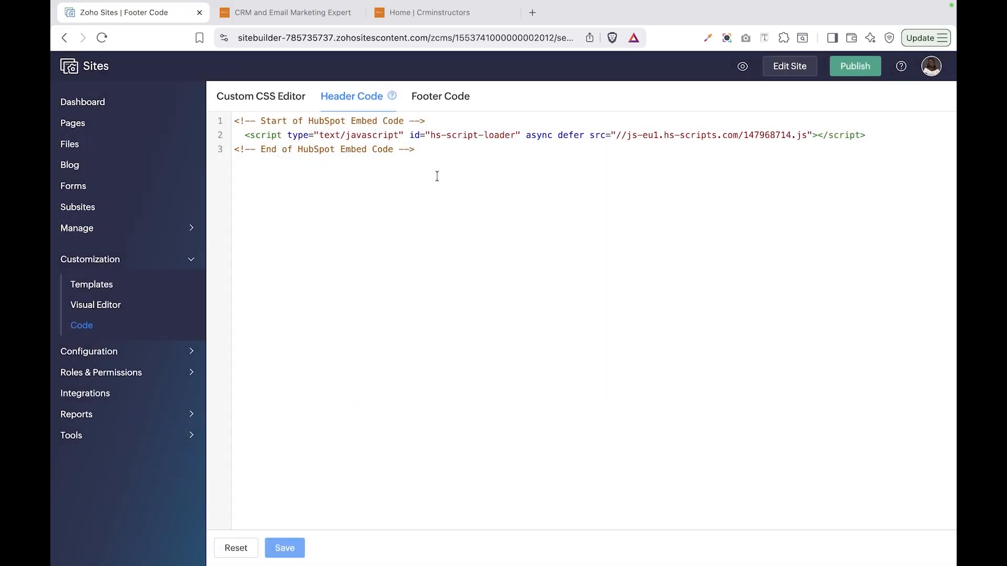
Step: Replace the site-wide Header Code with the pasted HubSpot embed snippet, save, and return to Pages
drag(431, 155, 229, 125)
key(super+c)
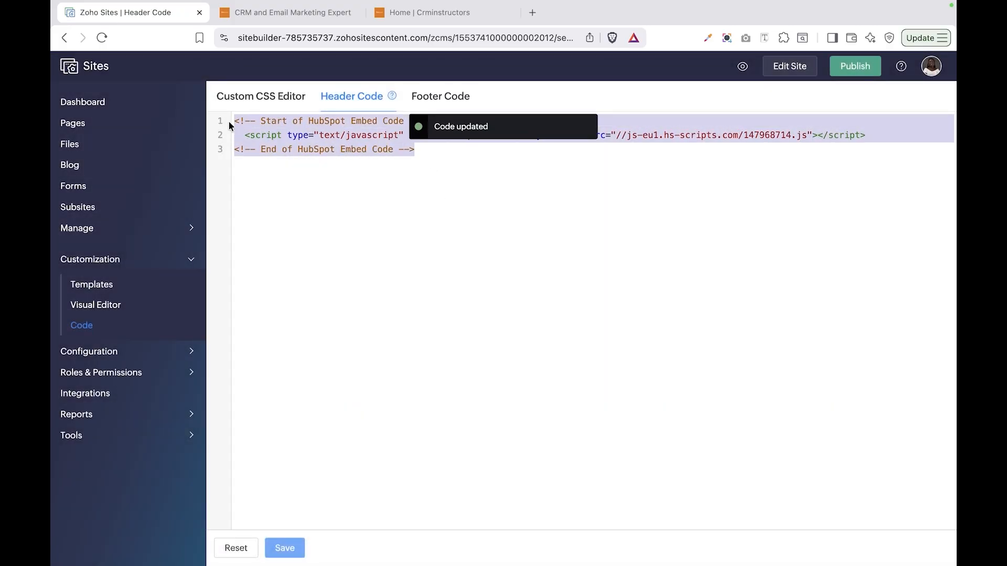
key(BackSpace)
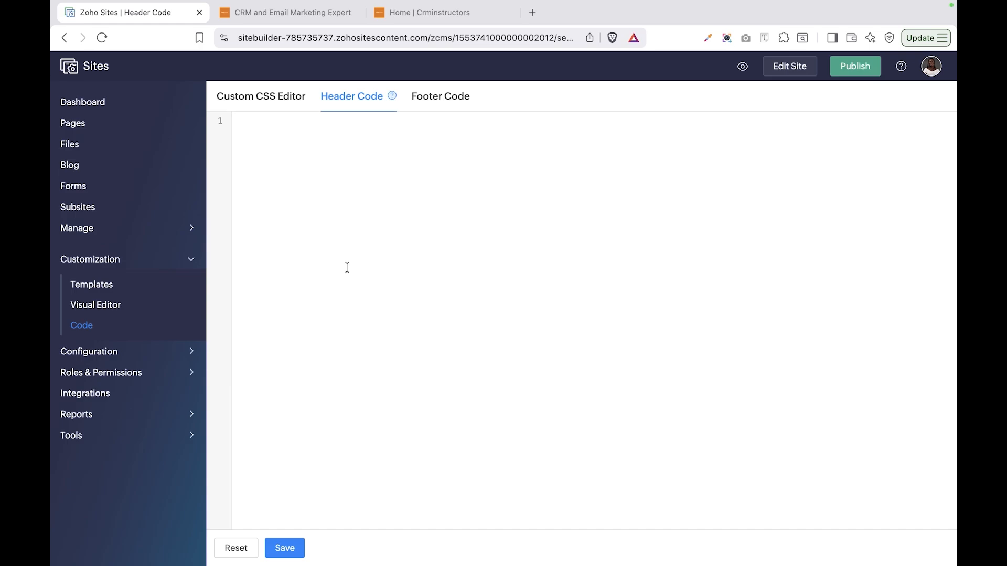
key(super+v)
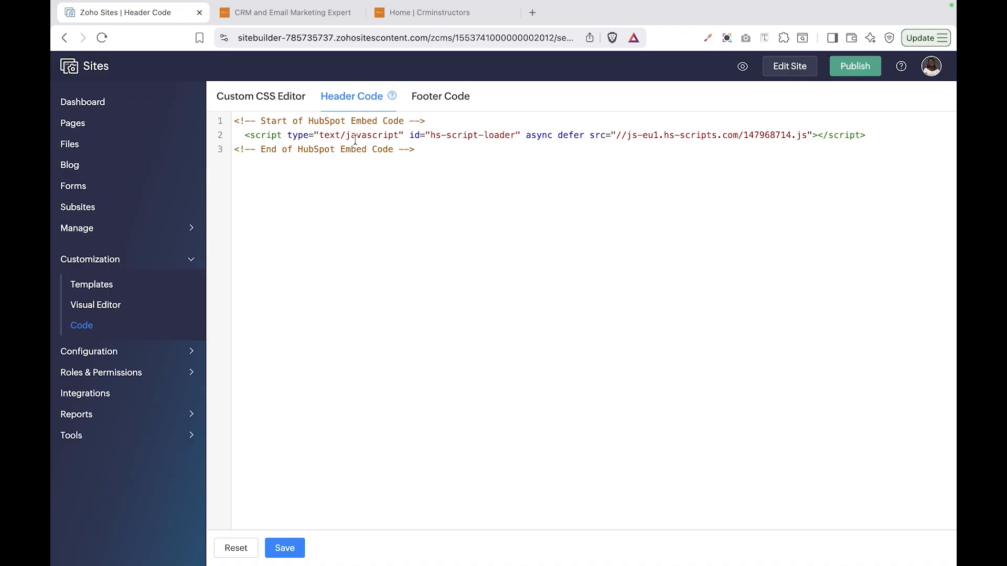
click(294, 556)
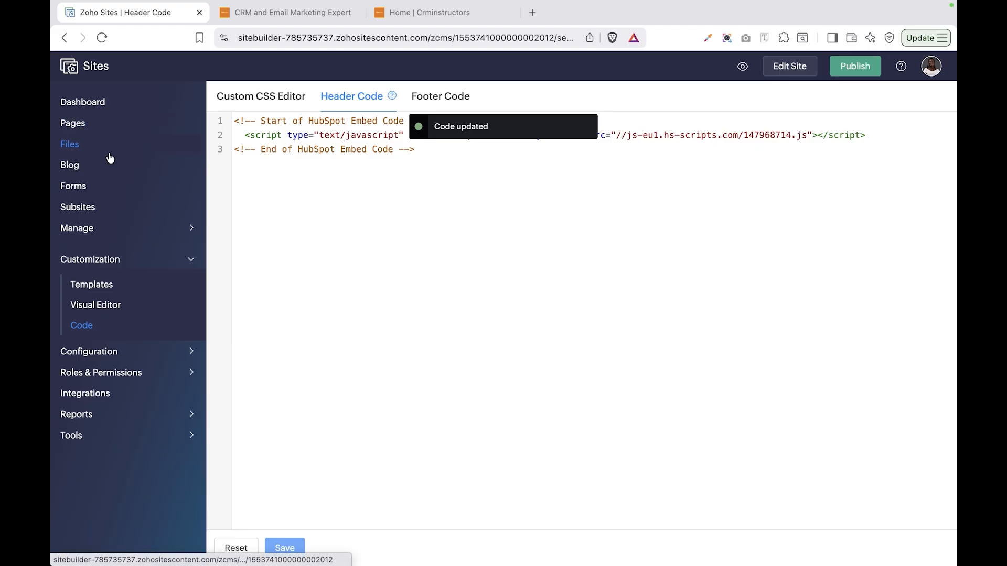
click(84, 126)
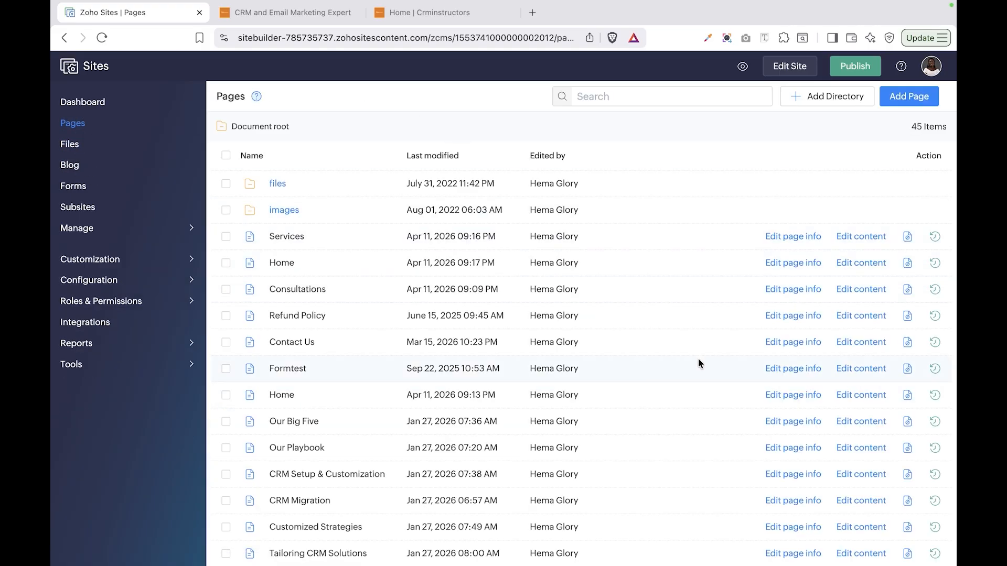
Step: Paste the HubSpot embed code into the Home page's Footer Code, save it, and open the page in the editor
click(802, 264)
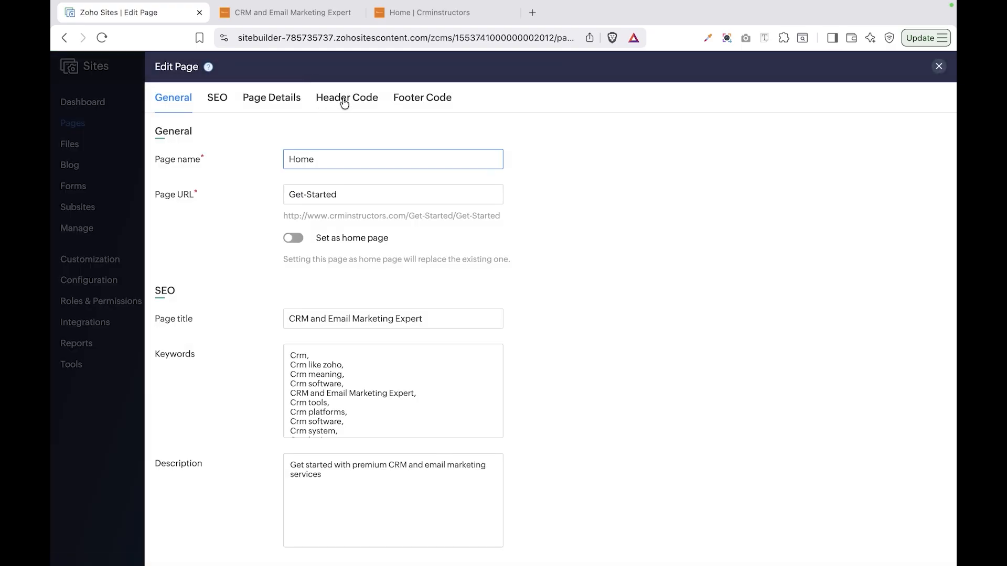
click(343, 101)
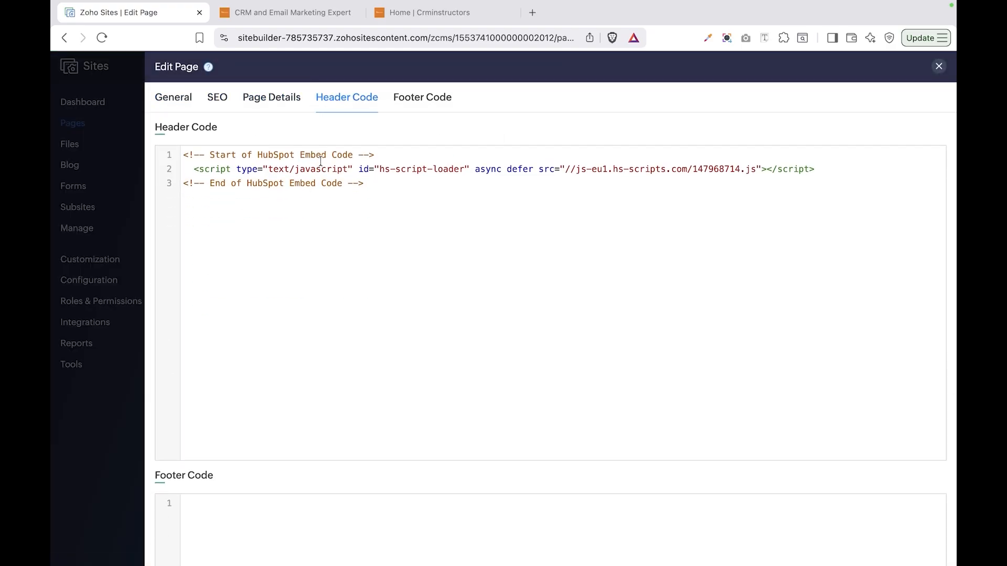
click(417, 108)
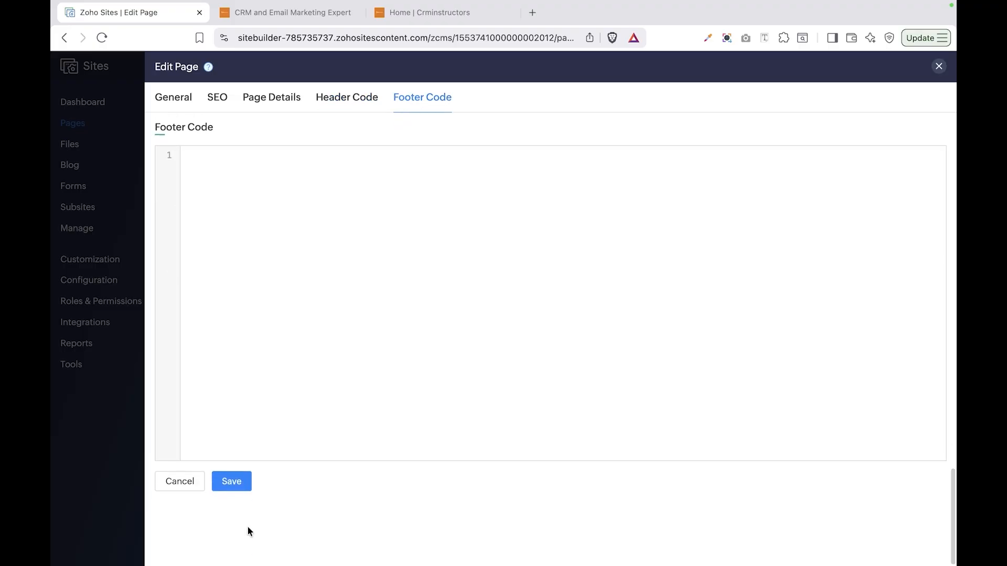
click(287, 245)
key(super+v)
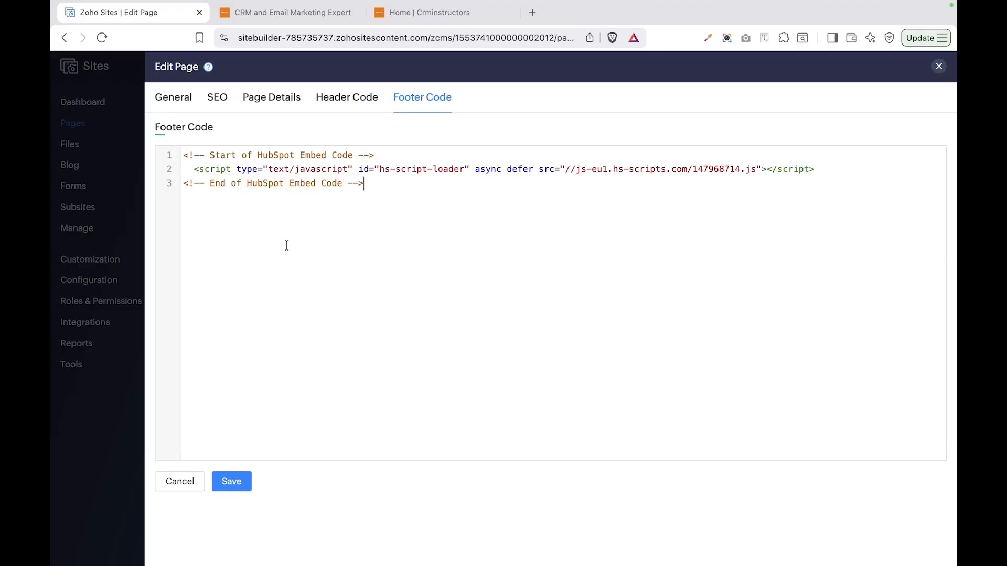
click(222, 479)
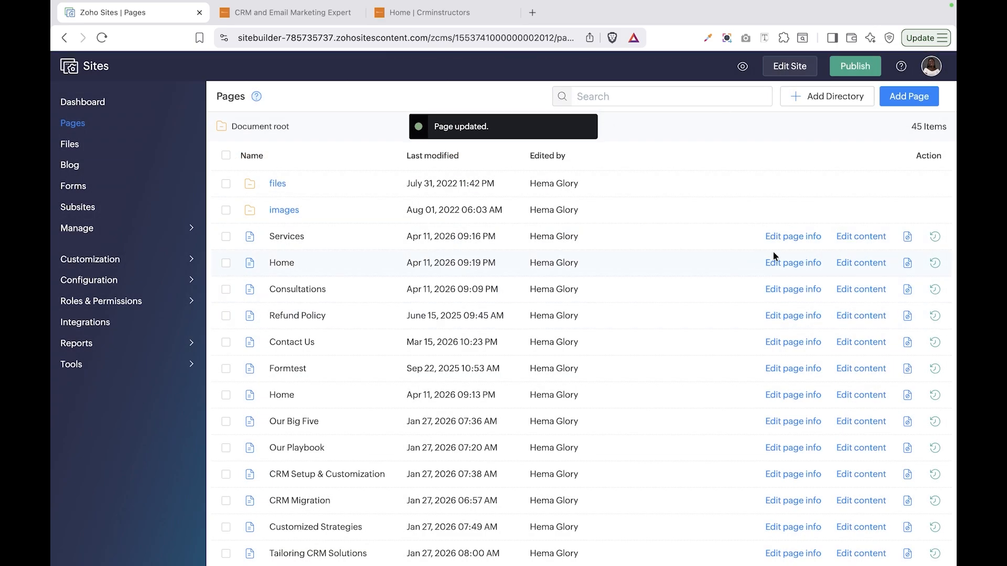
click(855, 264)
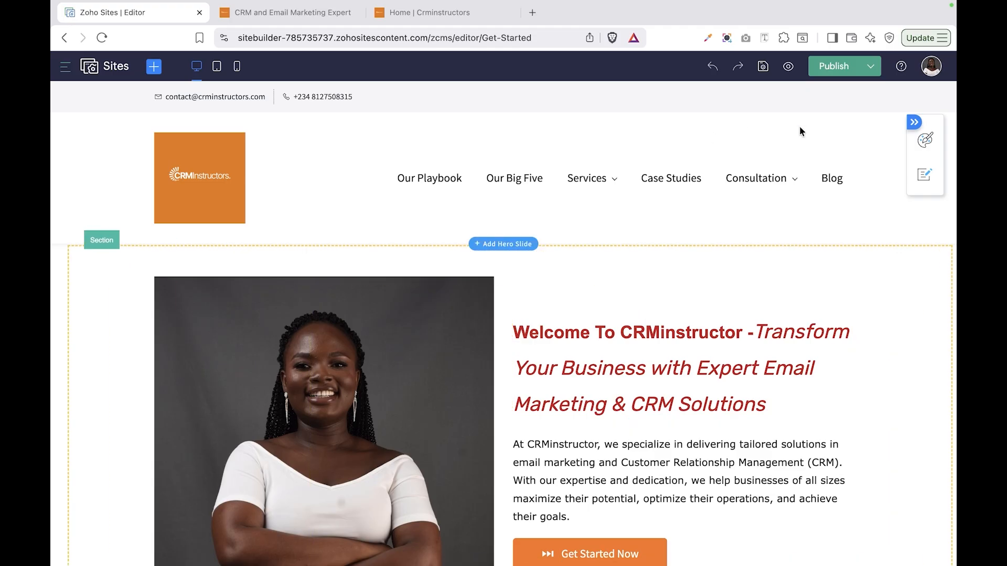
click(838, 71)
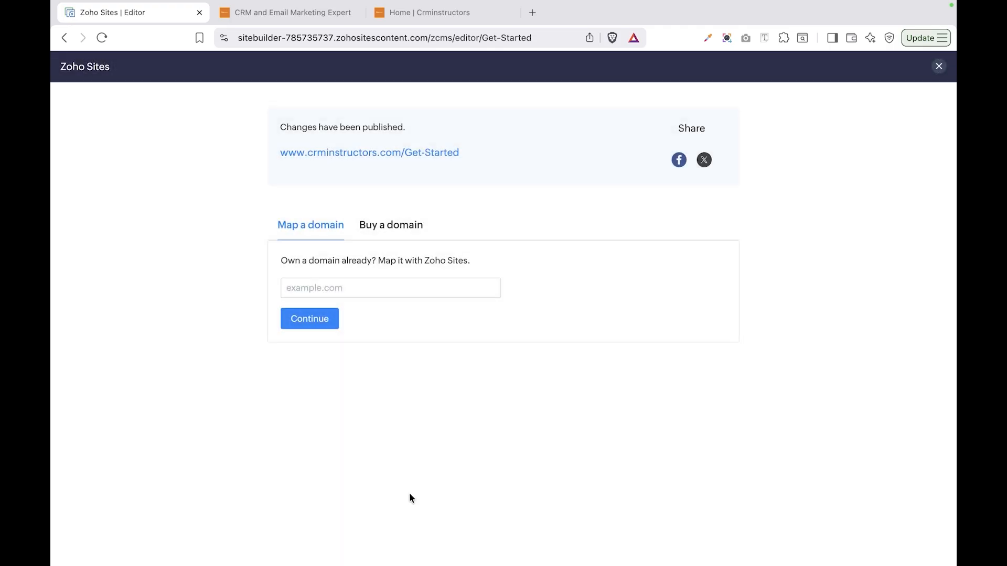
click(402, 152)
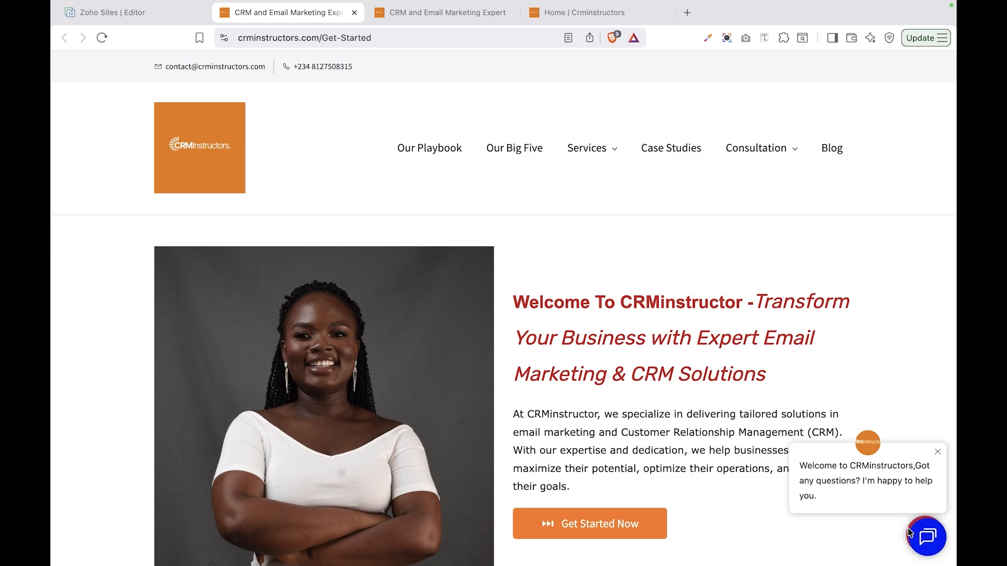
Step: Open the HubSpot chat widget on the live page and agree to its cookie notice
click(927, 536)
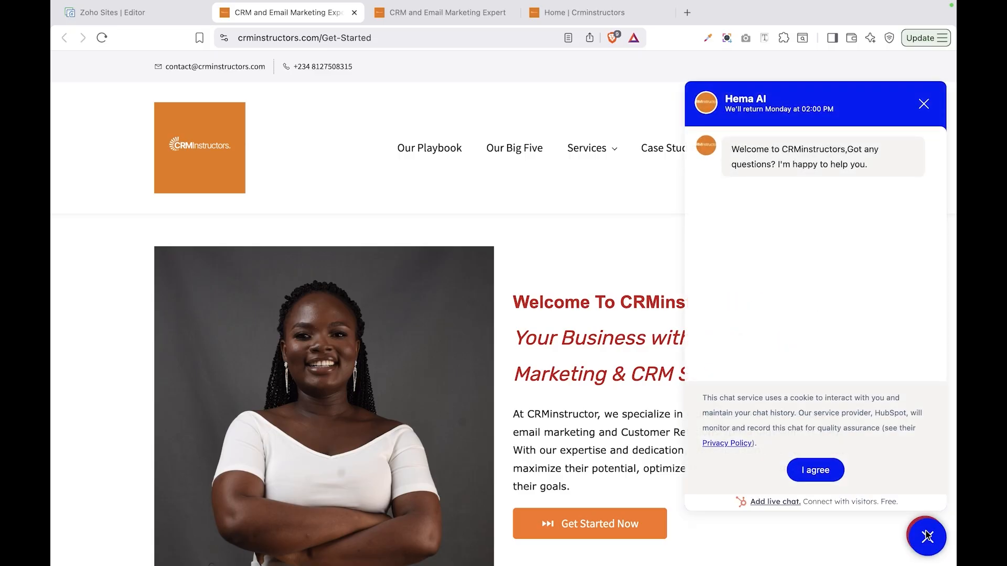
scroll(791, 314, down, 4)
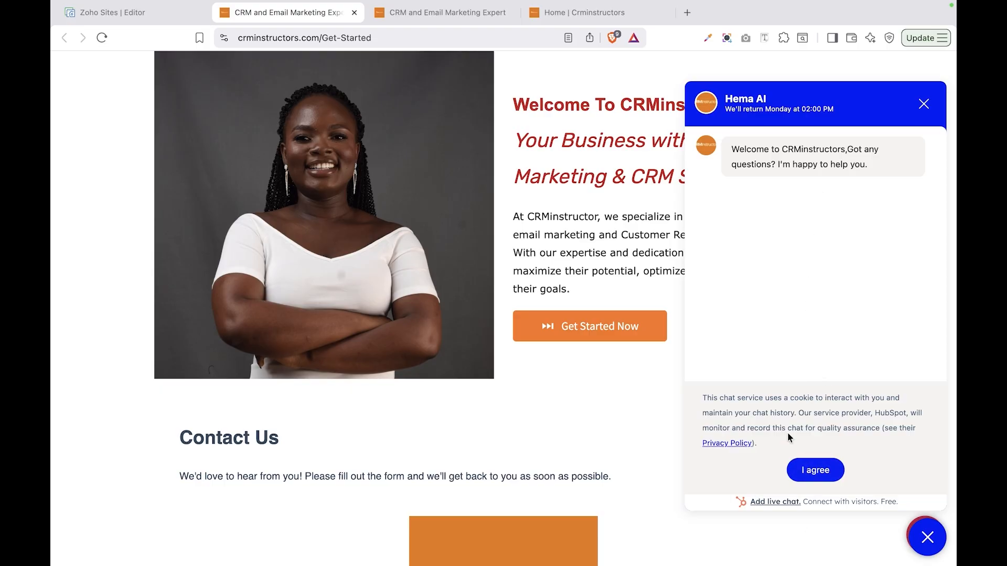
click(807, 470)
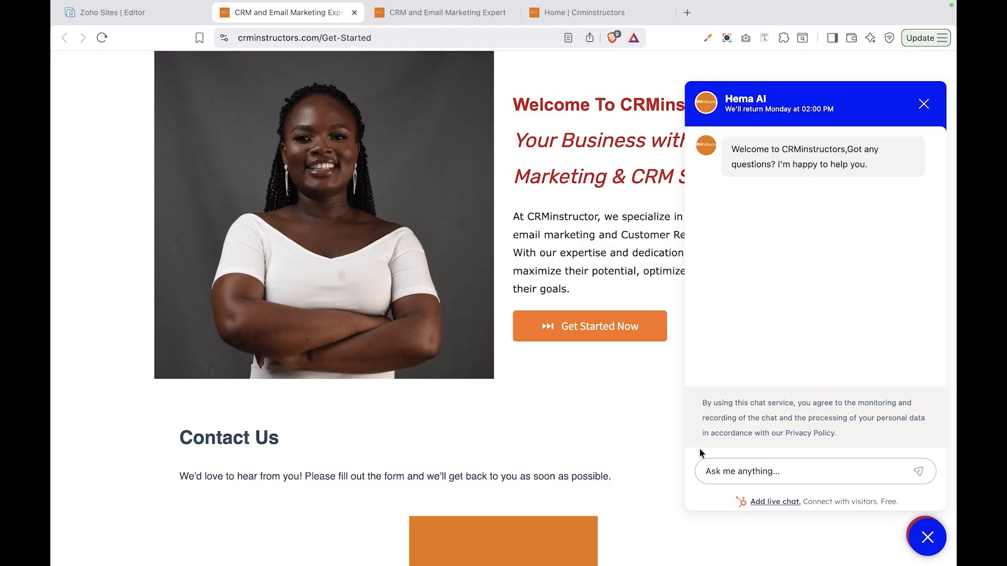
key(Escape)
Step: Exit full screen and bring the HubSpot chat settings window back
mouse_move(61, 24)
click(92, 29)
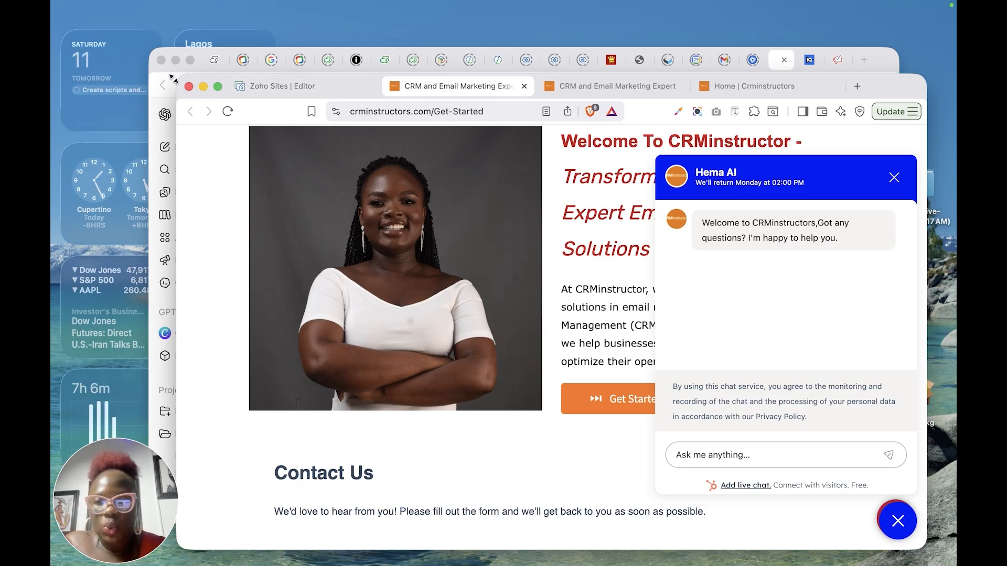
mouse_move(912, 555)
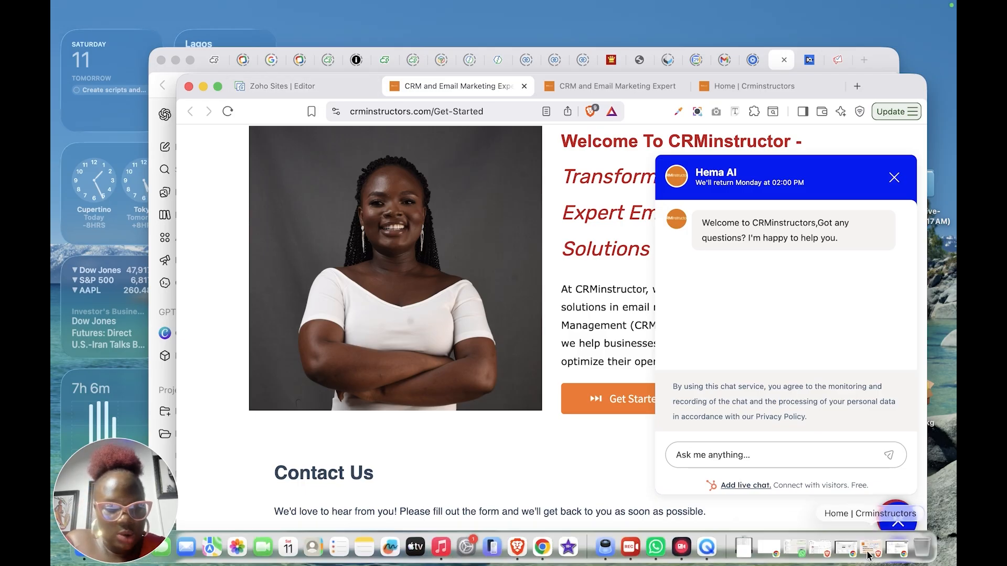
click(894, 555)
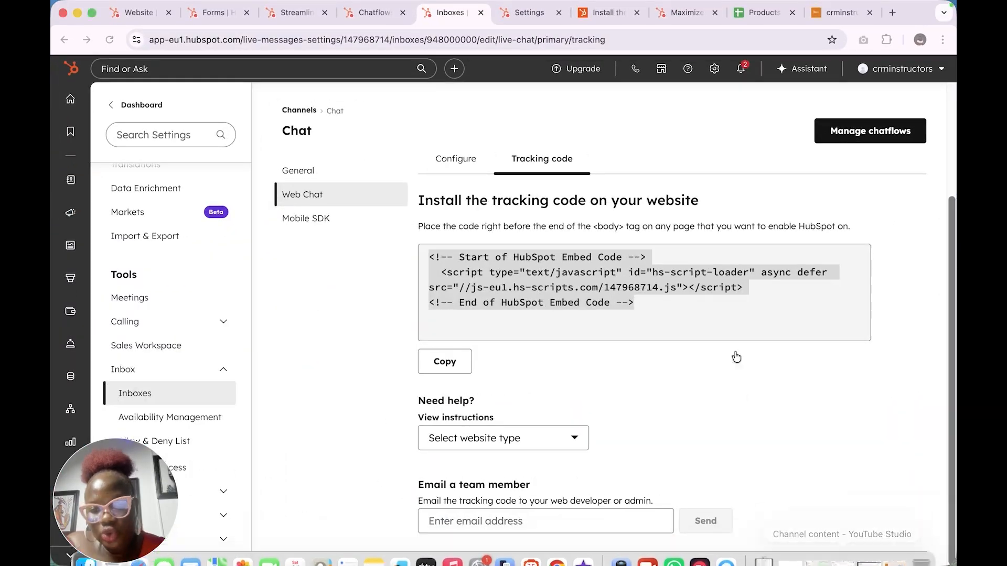
click(716, 336)
Step: Edit the live chat chatflow and expand its Chat display behavior options
click(455, 159)
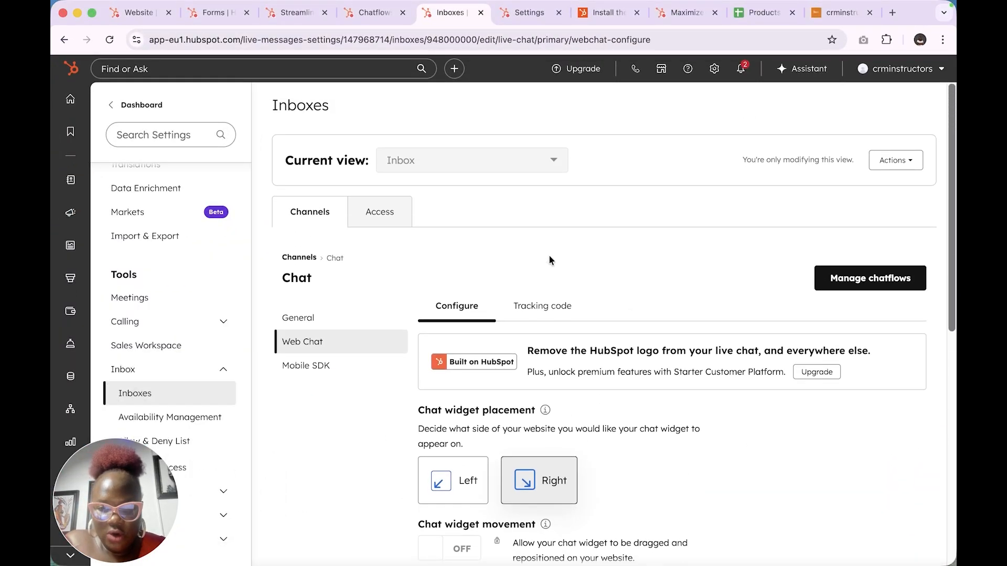
scroll(549, 257, down, 7)
scroll(550, 260, up, 7)
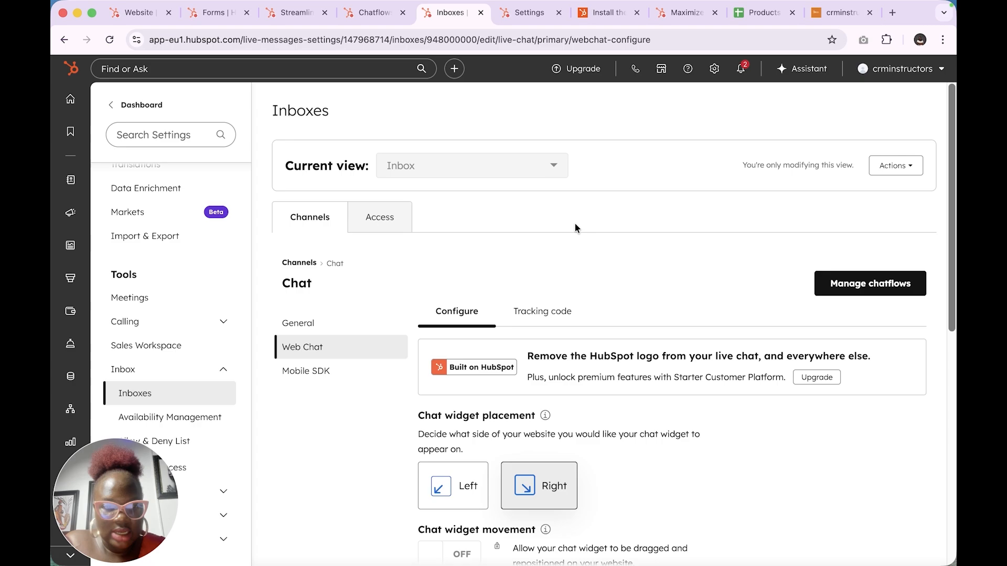
click(900, 290)
mouse_move(479, 304)
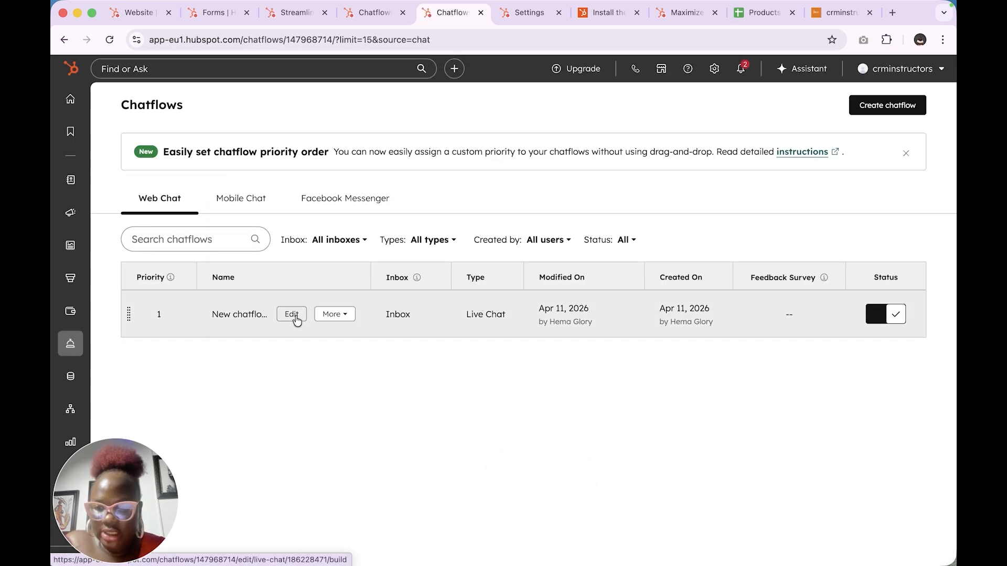
click(292, 315)
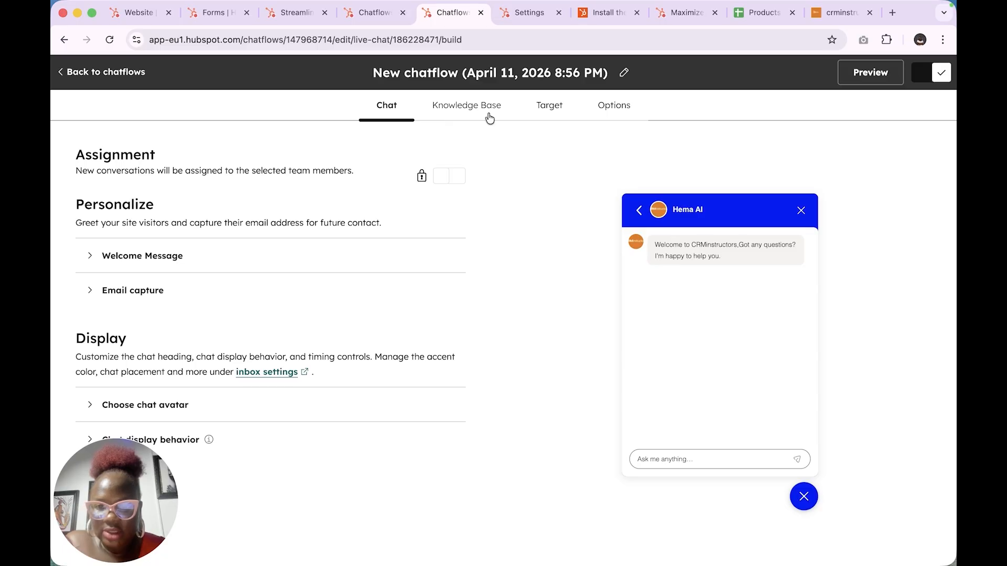
click(158, 441)
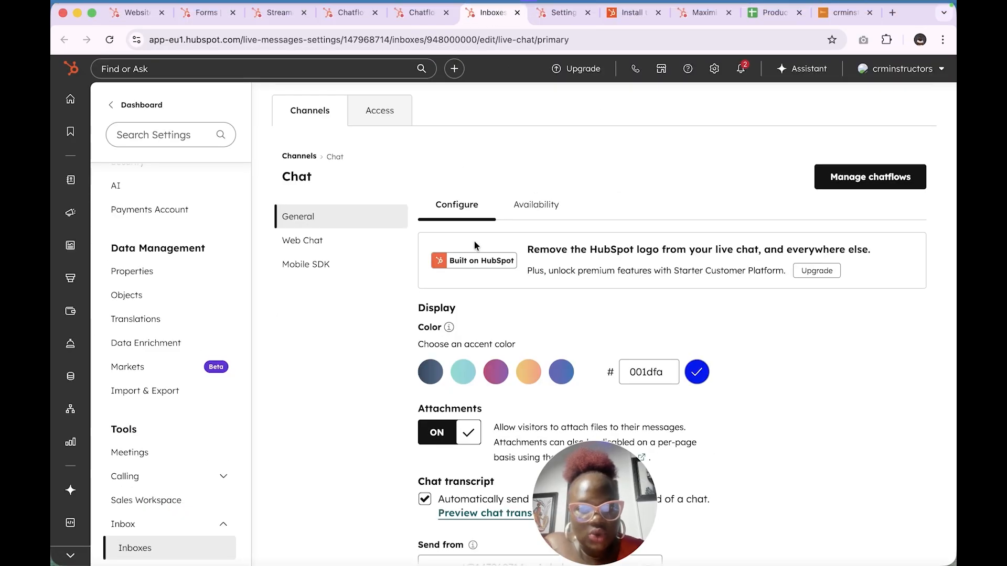
Step: Make the chat channel available 24/7 and save the availability change
click(538, 204)
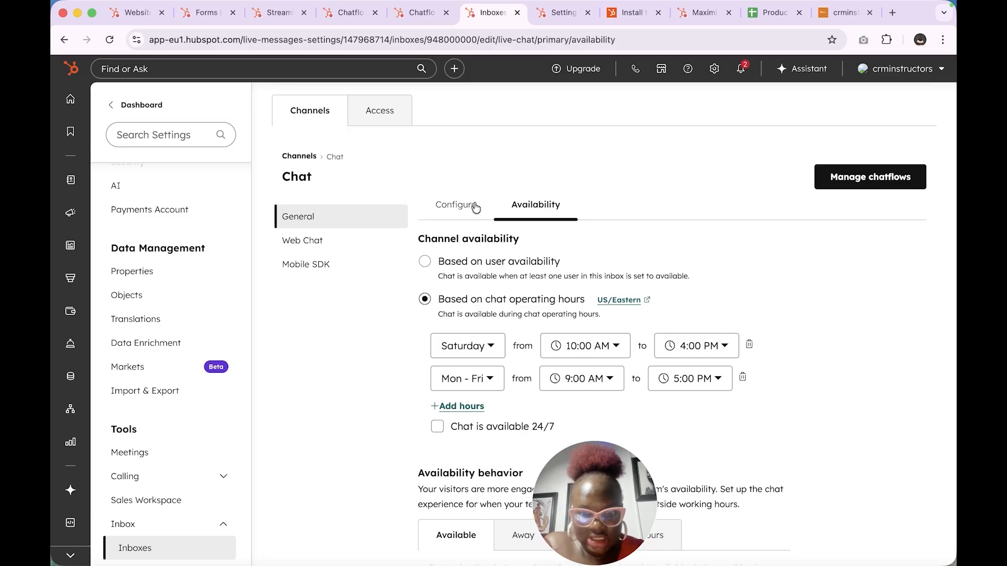
click(298, 247)
click(532, 220)
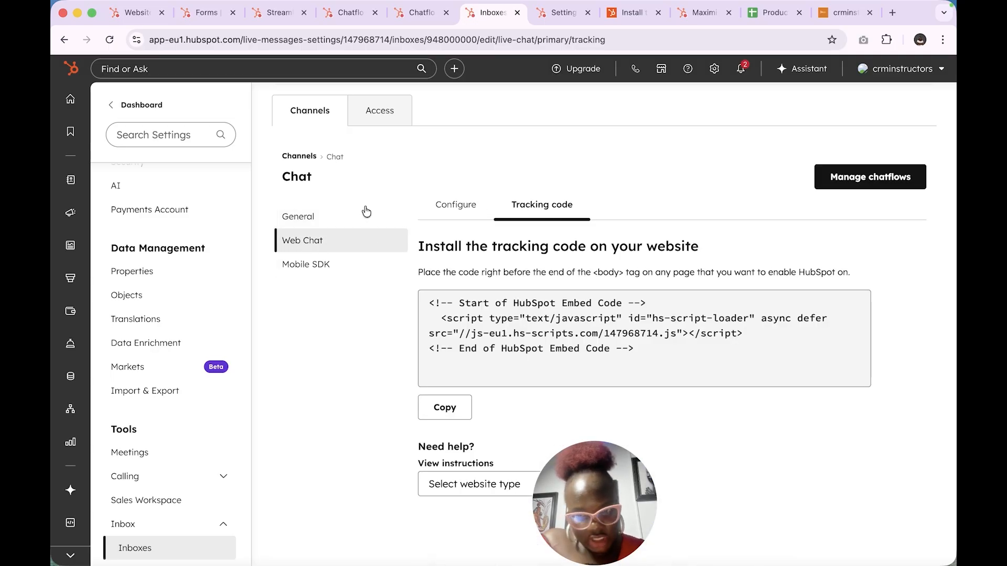
click(315, 221)
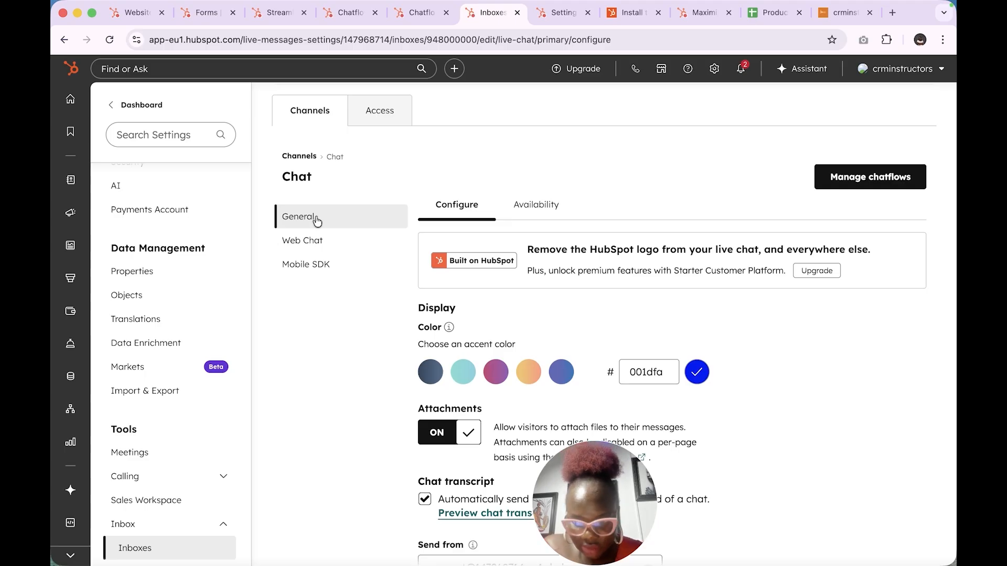
scroll(115, 519, down, 3)
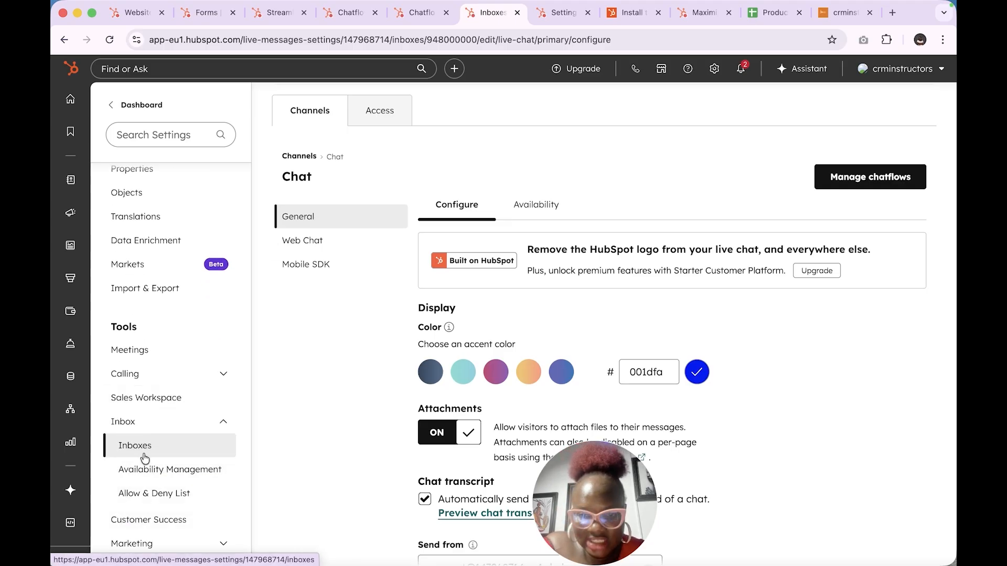
click(537, 209)
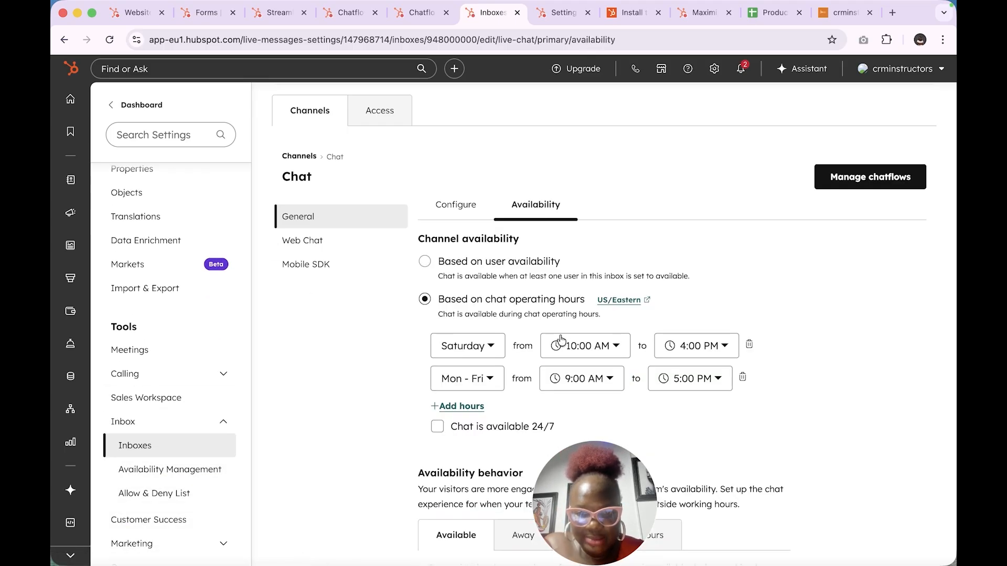
click(437, 427)
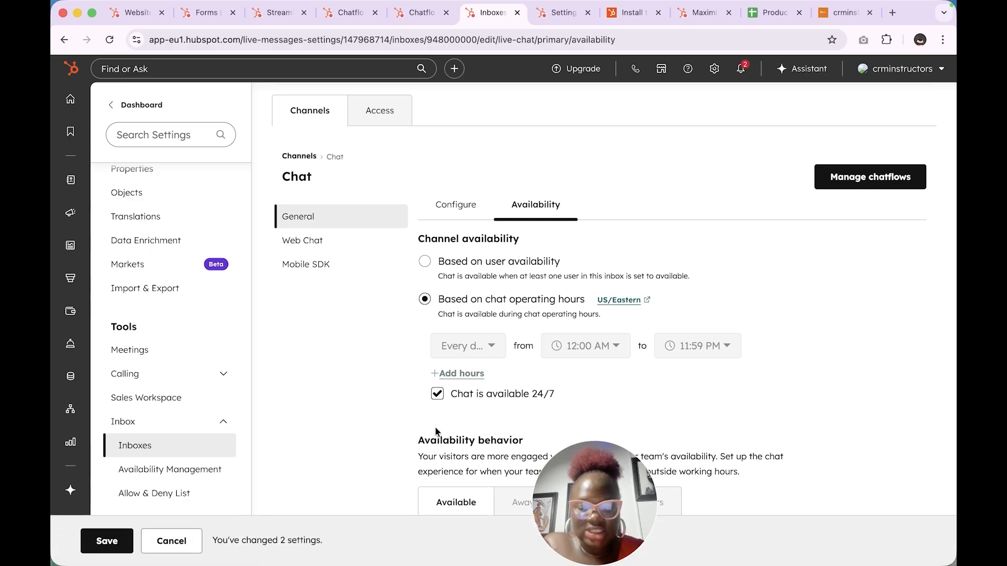
click(105, 542)
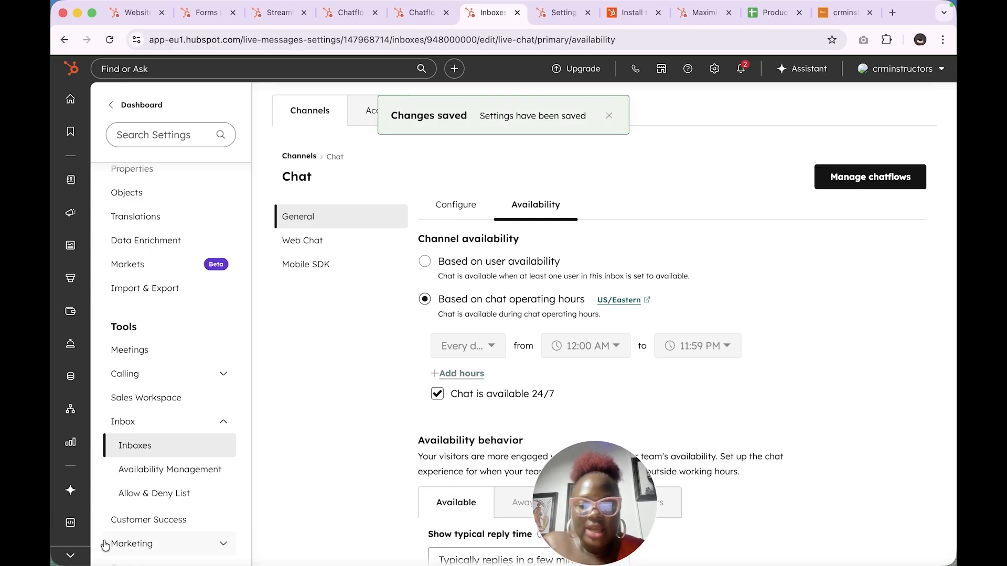
Step: Set the typical reply time to 'Typically replies in a few hours' and save
scroll(554, 420, down, 6)
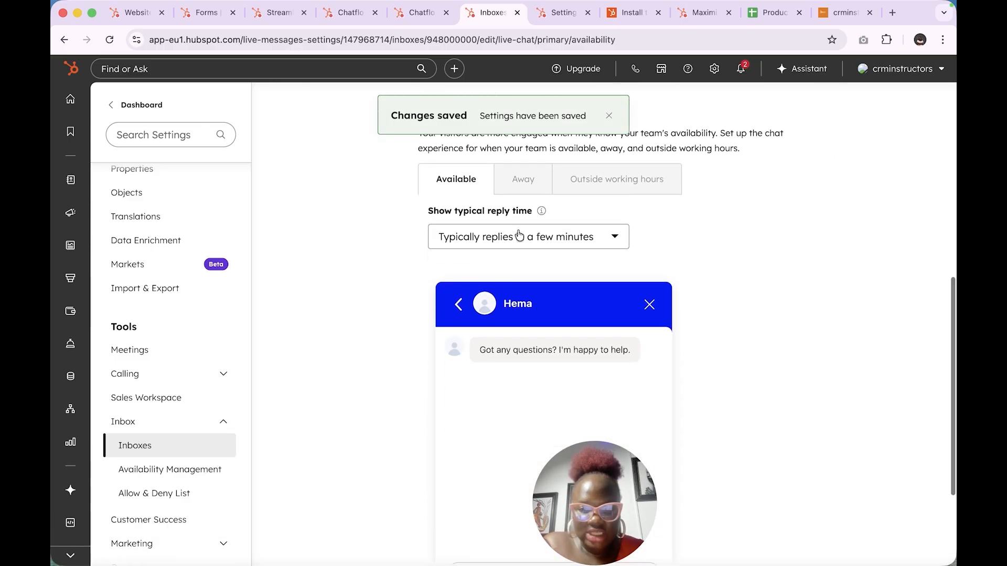
click(488, 240)
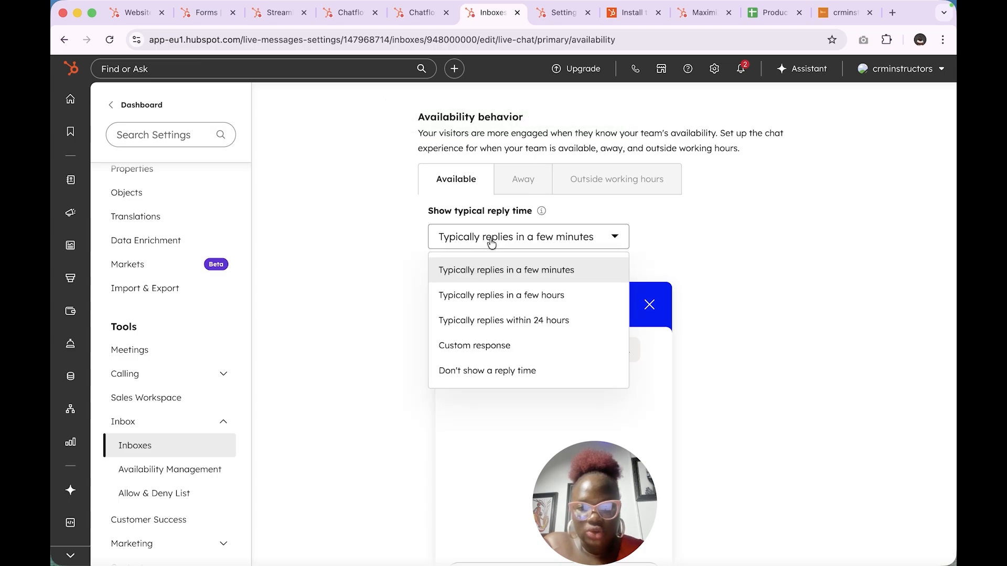
click(493, 295)
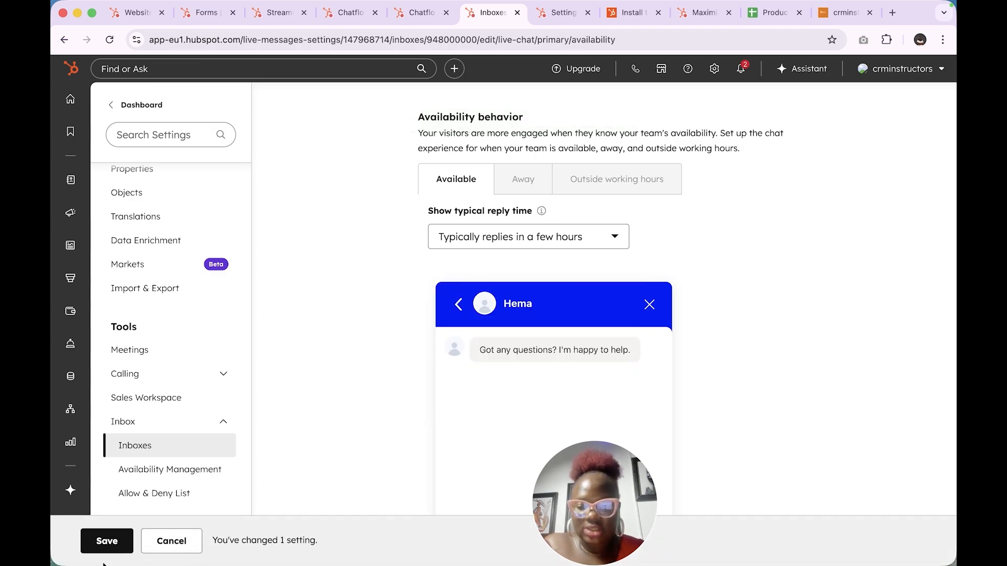
click(107, 541)
scroll(550, 310, up, 8)
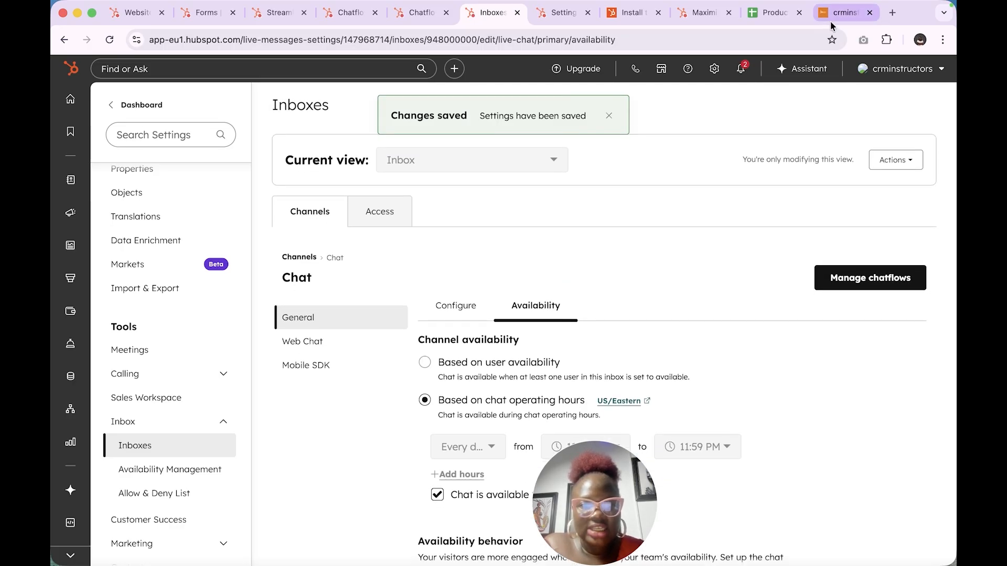
Step: On crminstructors.com, type a chat message introducing the visitor and asking for HubSpot help
mouse_move(802, 5)
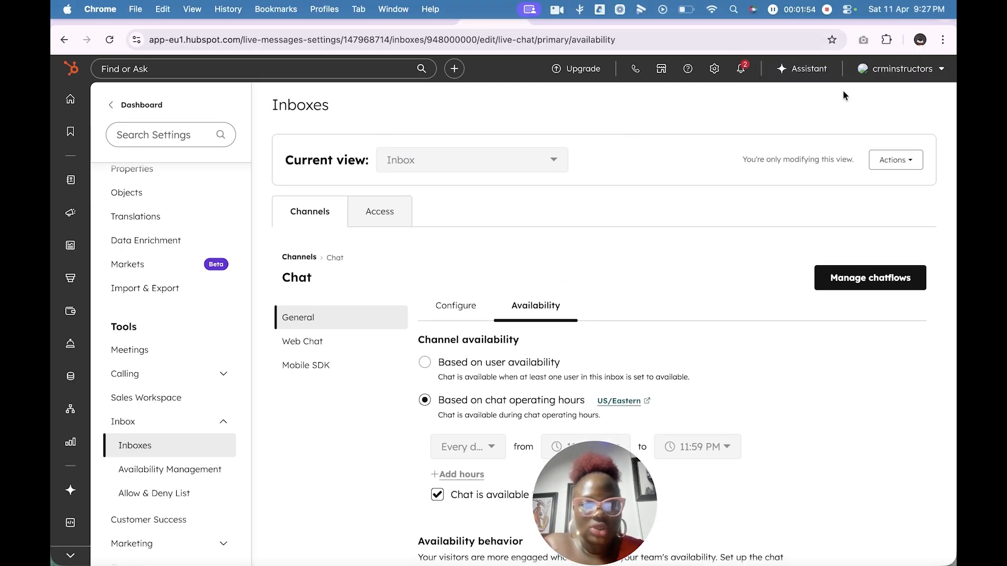
click(836, 18)
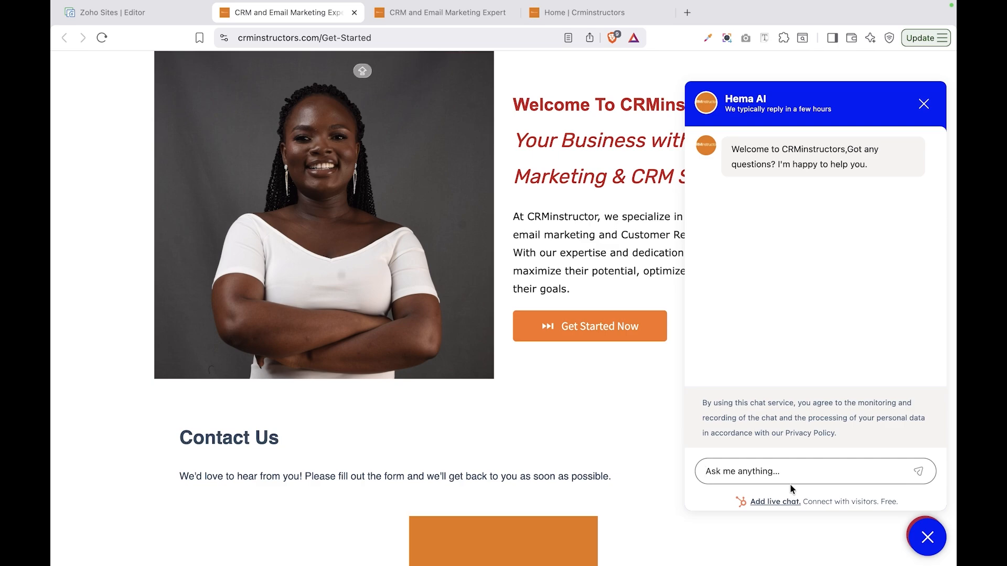
key(Caps_Lock)
text(I)
key(Caps_Lock)
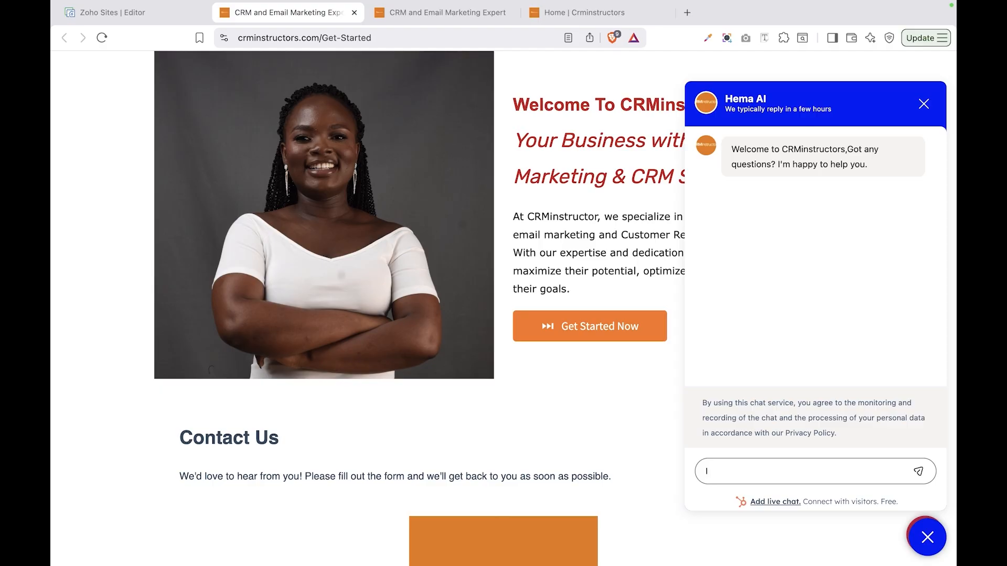
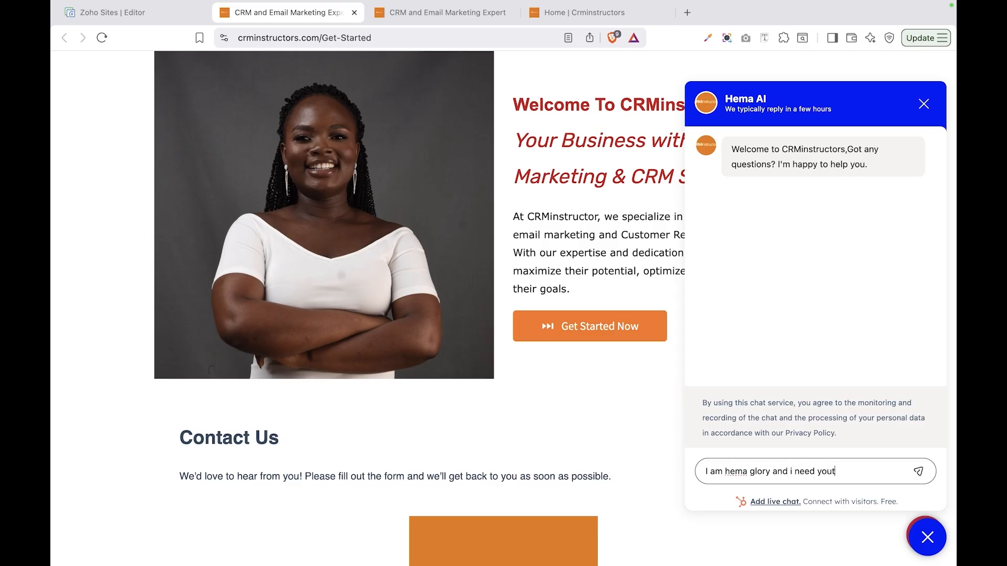
text( i need your help with hubsp)
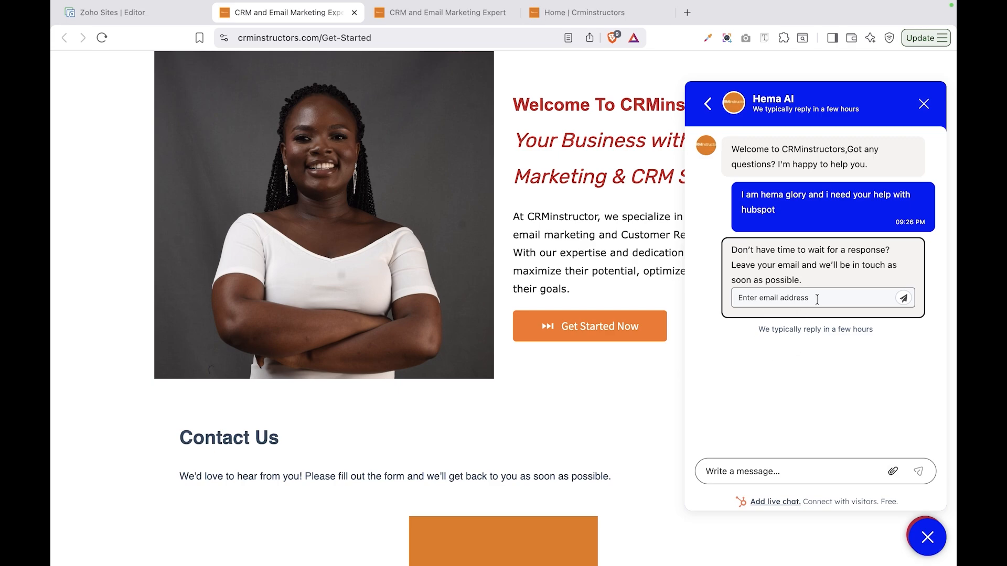
Step: Submit the visitor's email address in the chat and leave full screen
click(846, 294)
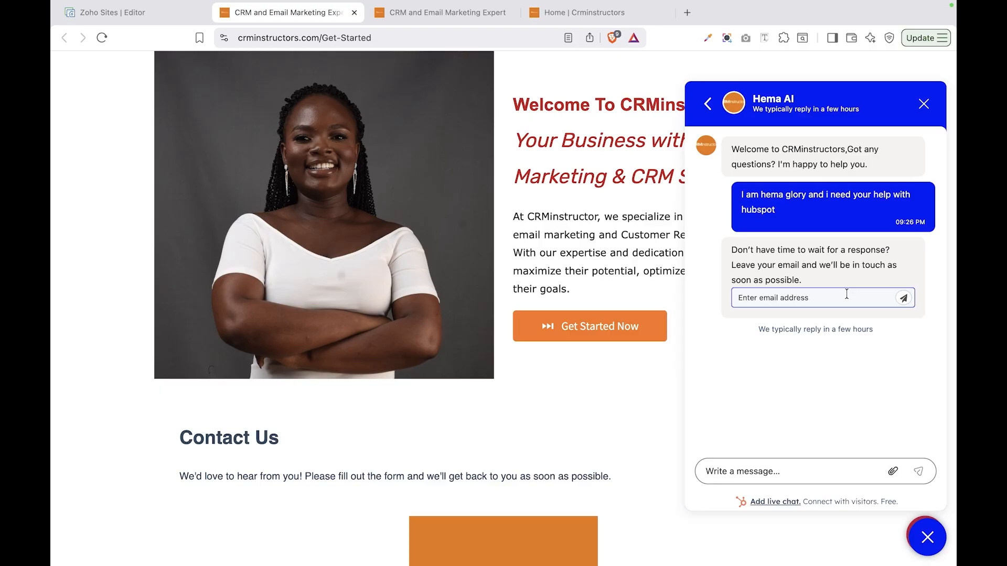
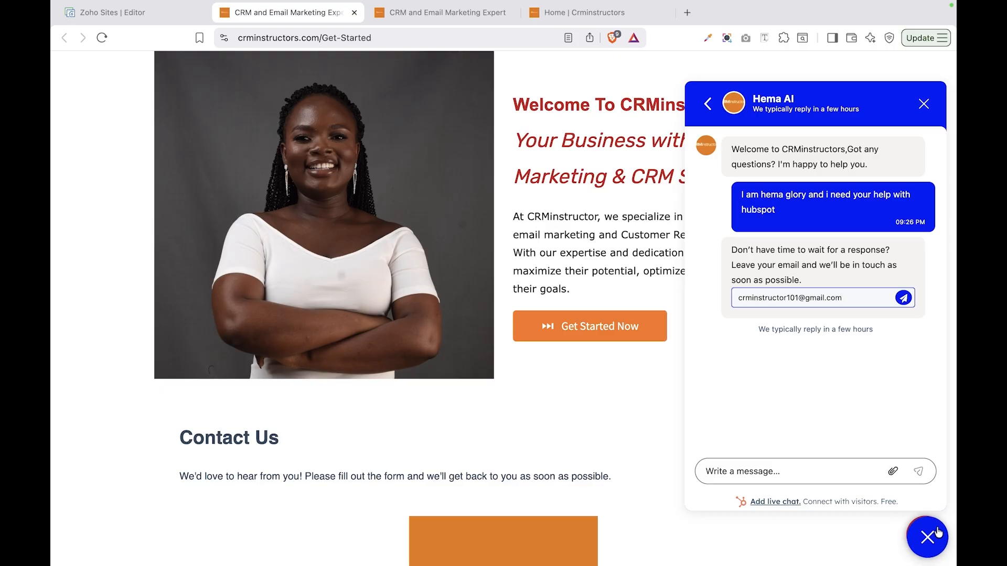
click(903, 299)
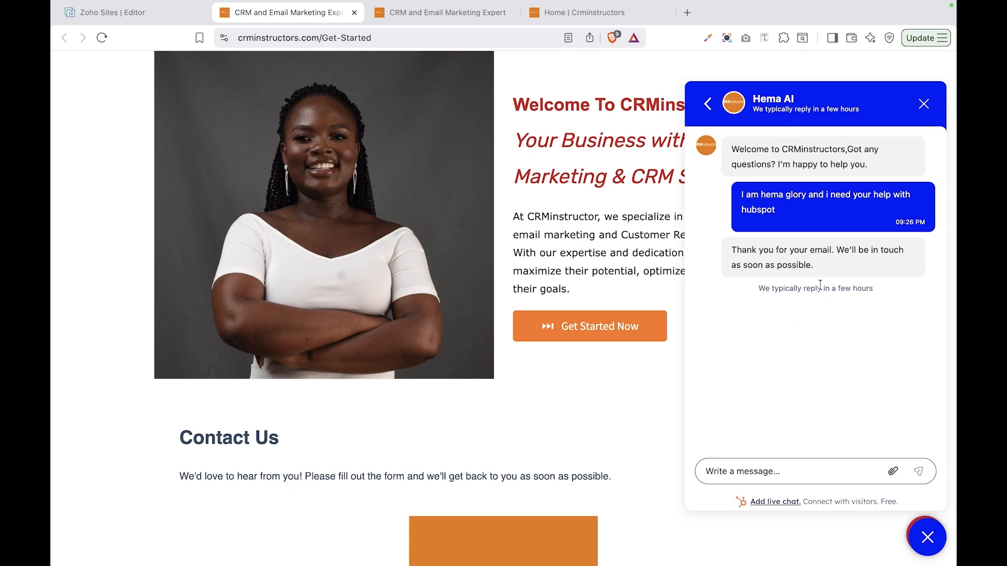
mouse_move(92, 5)
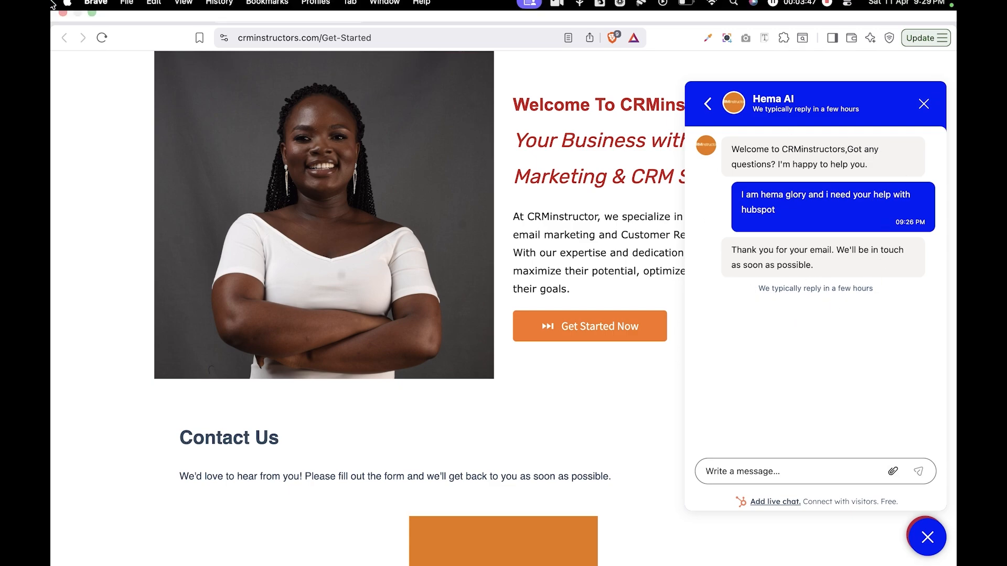
click(91, 29)
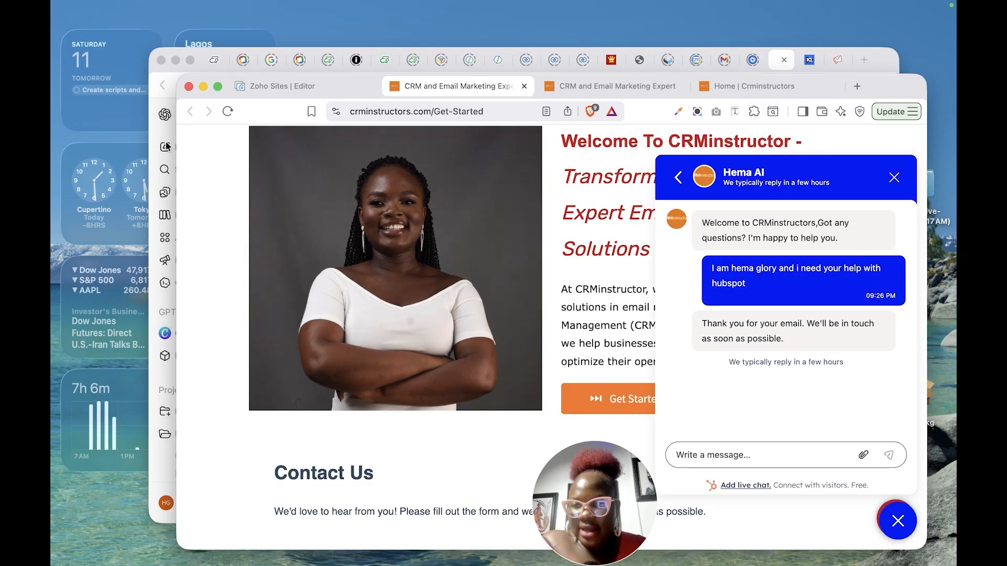
Step: Return to HubSpot, open the conversations Inbox, and dismiss the search tour tip
mouse_move(660, 564)
click(893, 553)
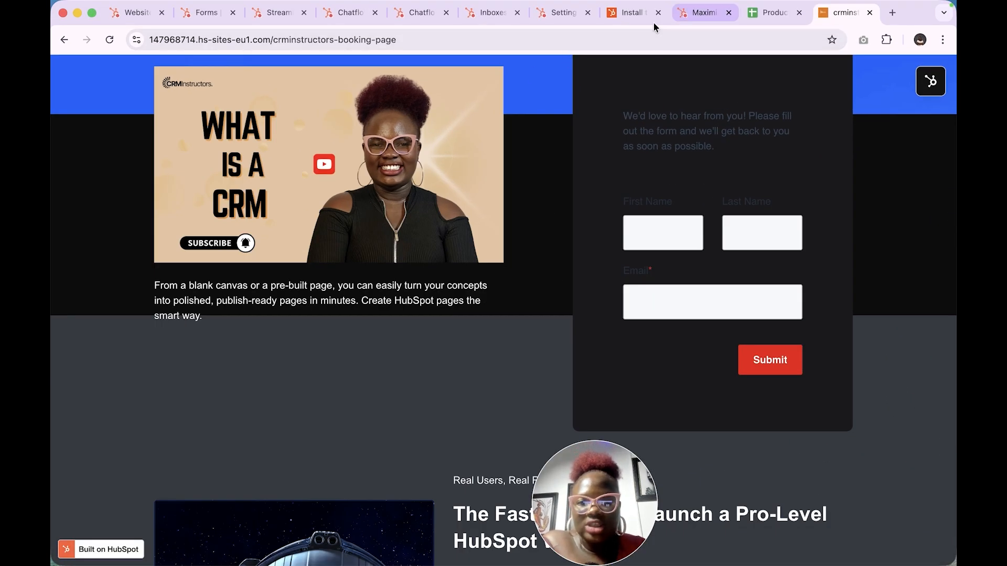
click(552, 22)
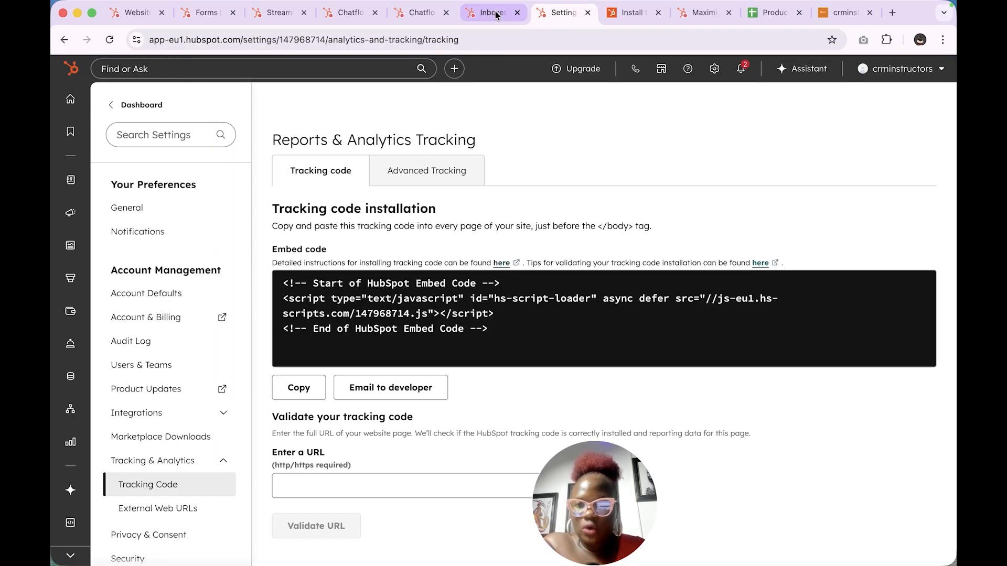
click(484, 21)
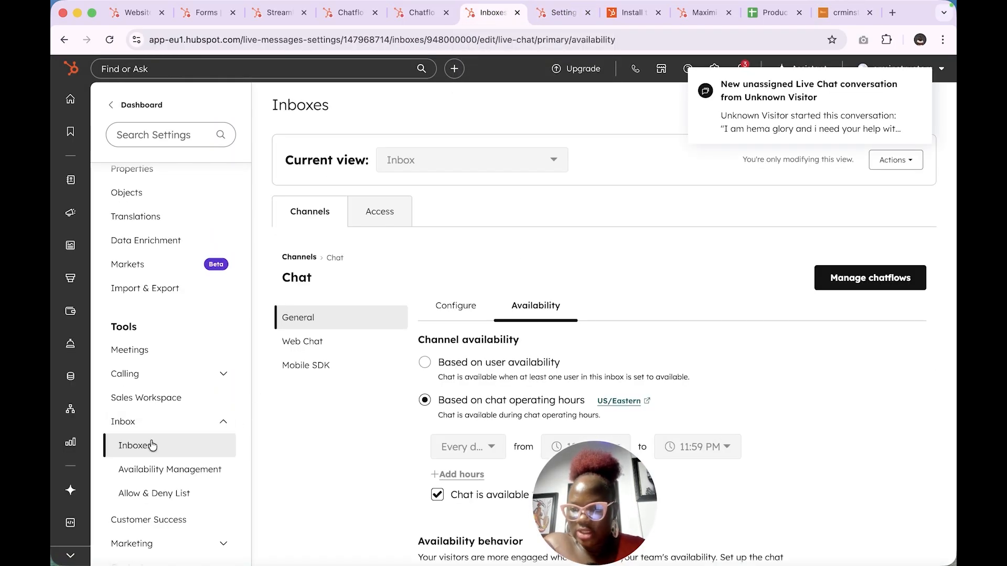
scroll(155, 239, up, 10)
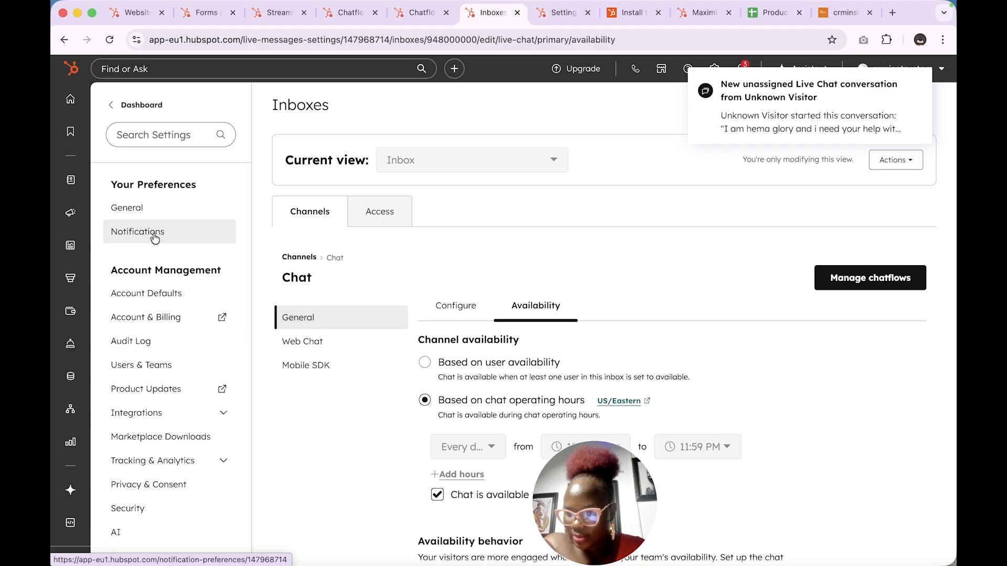
mouse_move(71, 182)
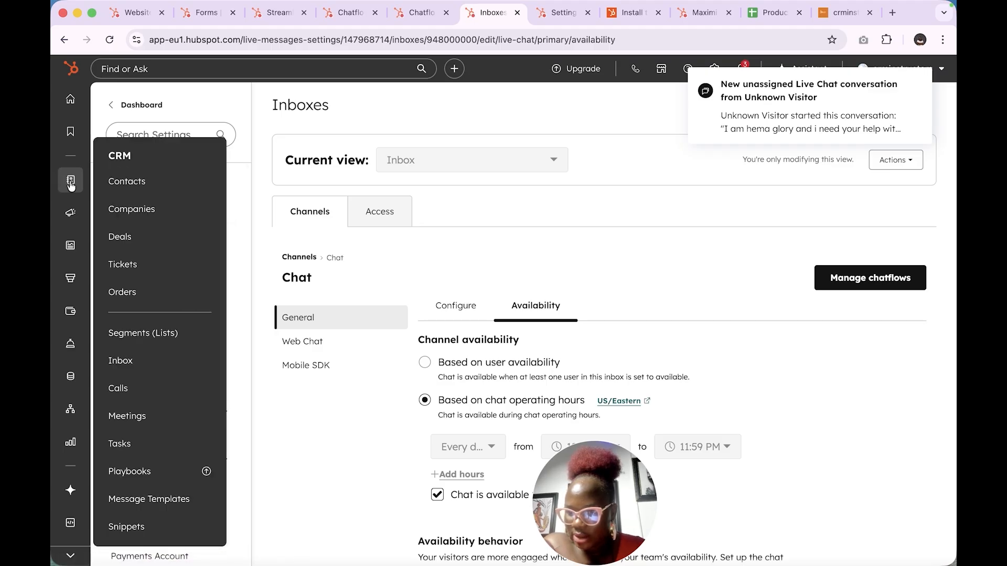
click(128, 360)
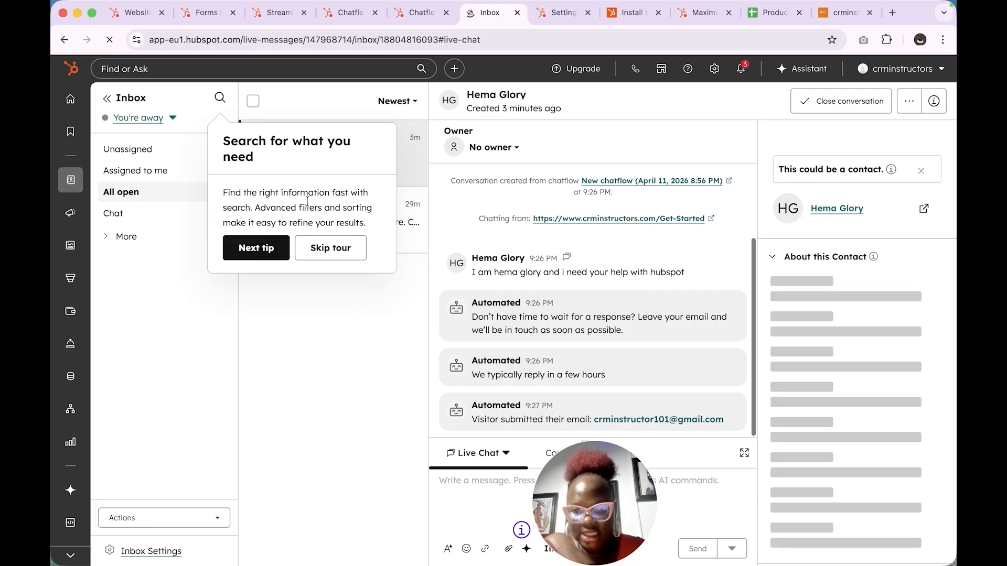
click(331, 248)
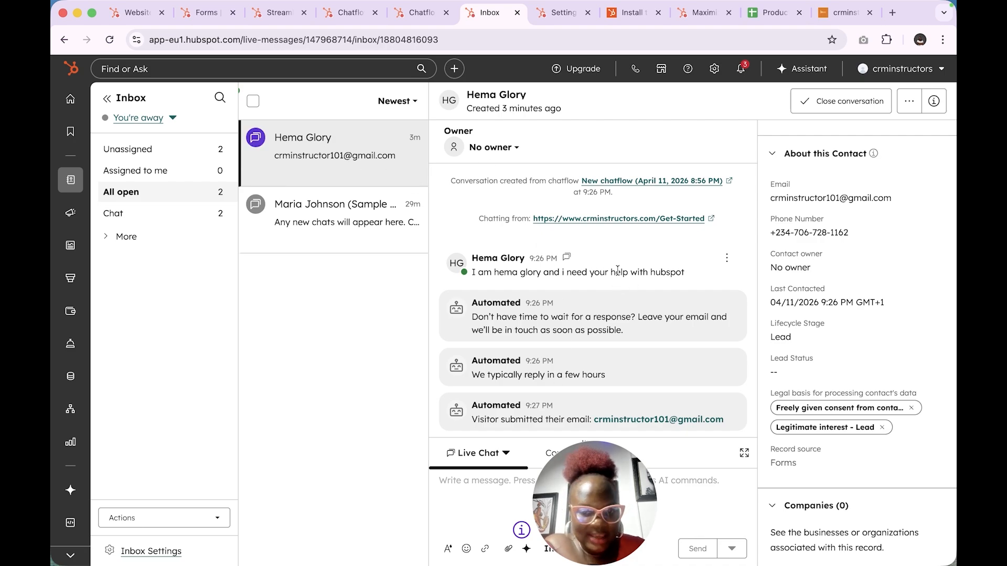
Step: Send the visitor the reply 'what do you need help with?' in Live Chat
drag(606, 490, 213, 470)
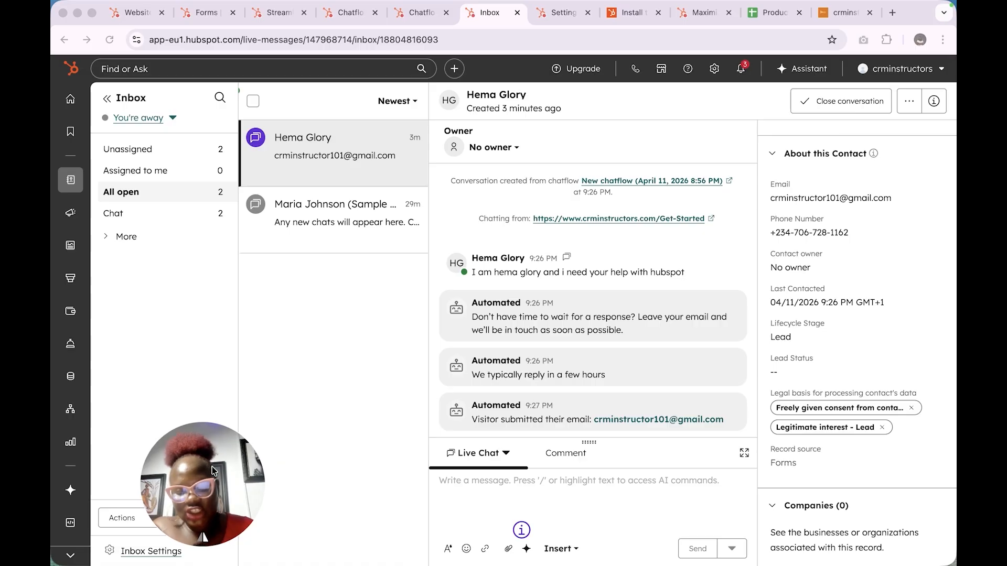
click(605, 482)
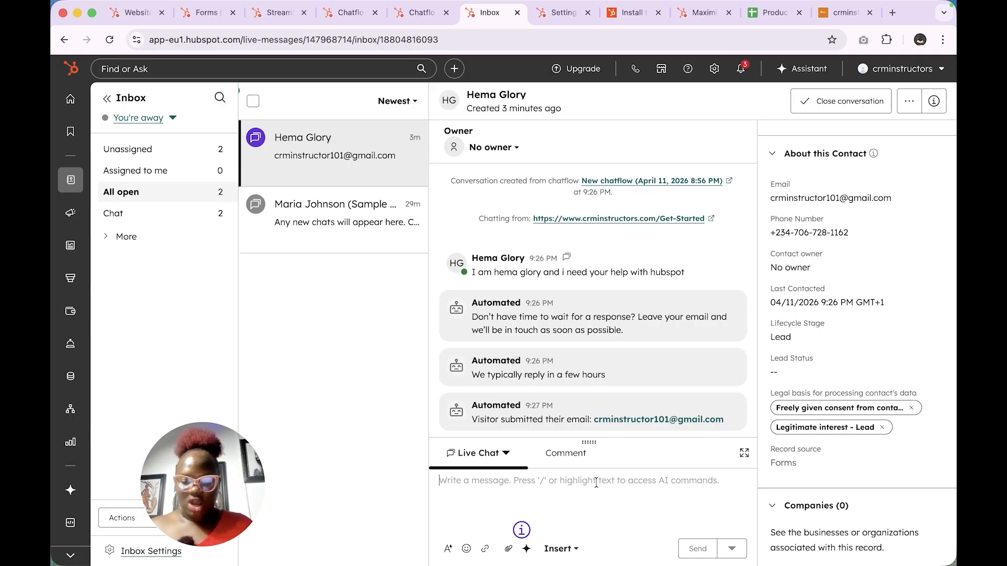
text(what do you need hel)
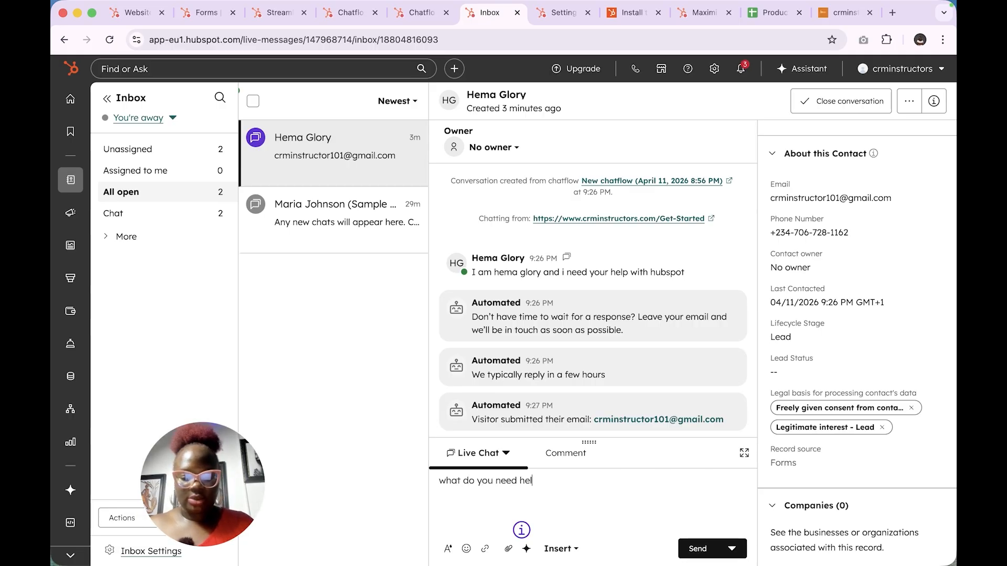
text(p wo)
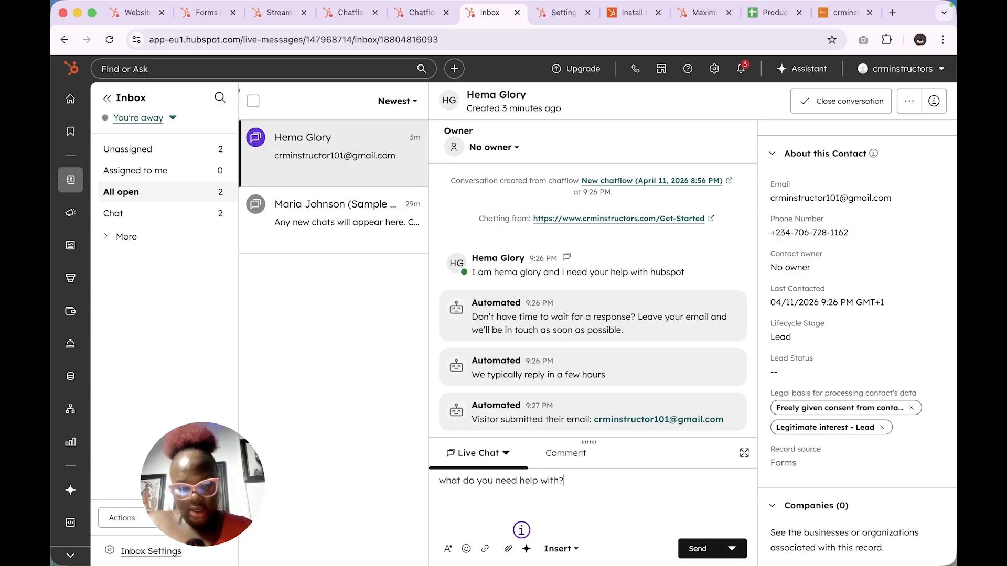
click(731, 549)
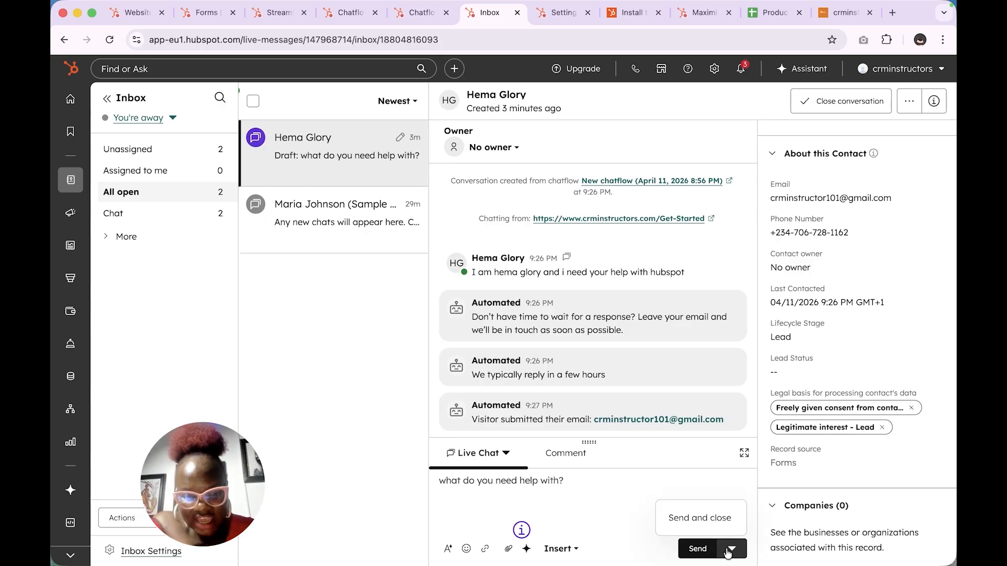
click(698, 550)
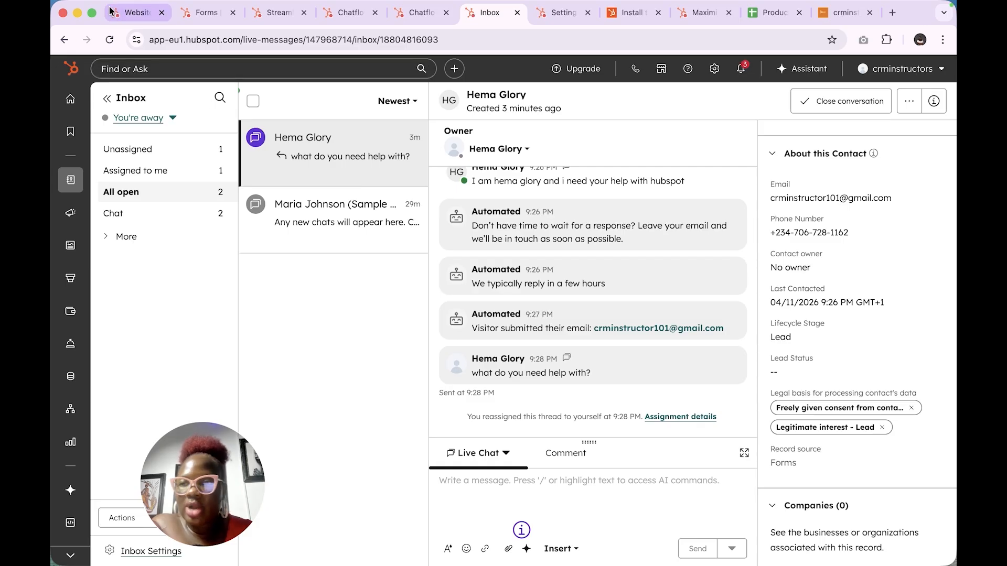
Step: As the visitor, send 'i need to setup my chatflow in hubspot' in the live chat, then return to HubSpot
click(77, 13)
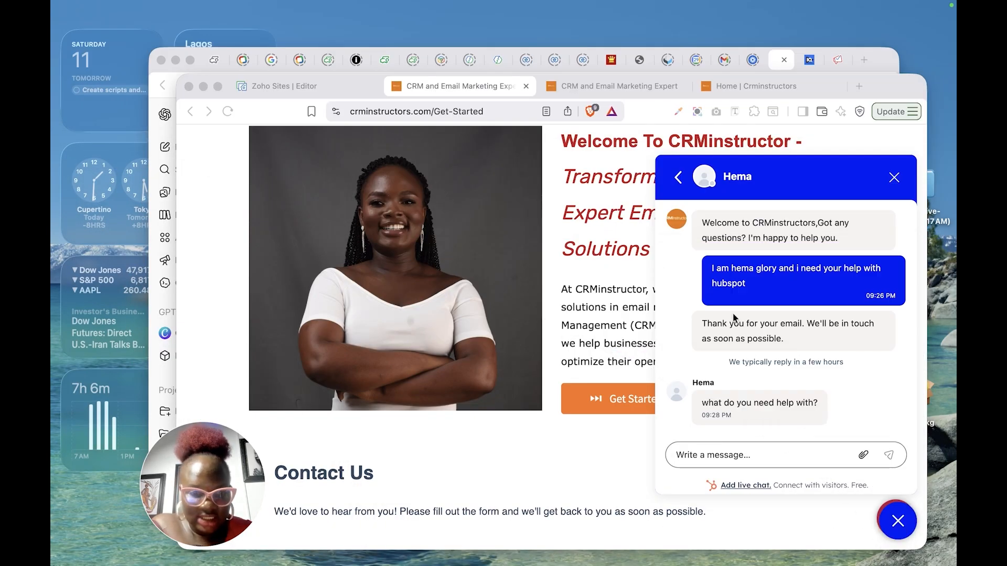
click(218, 86)
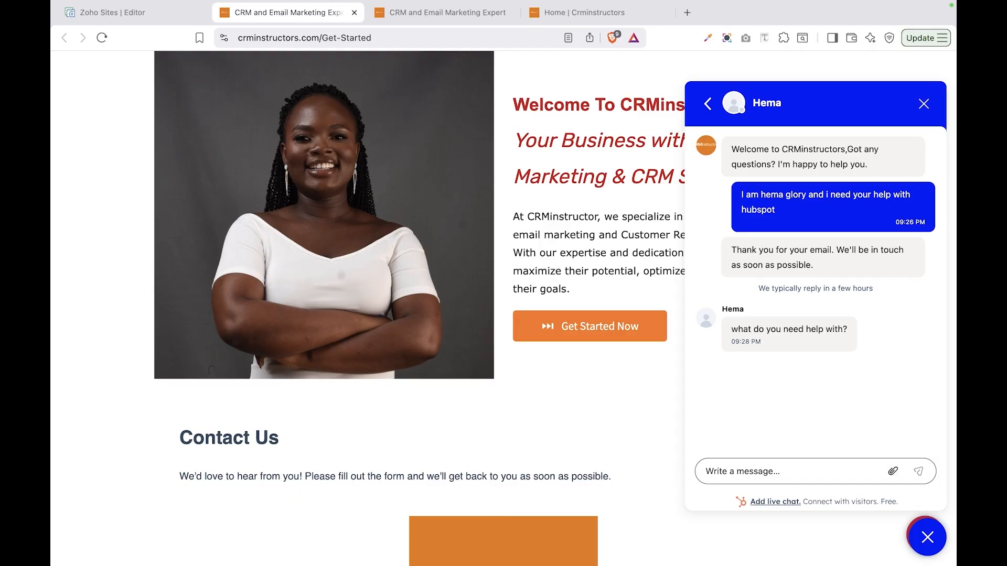
text(in hubspot)
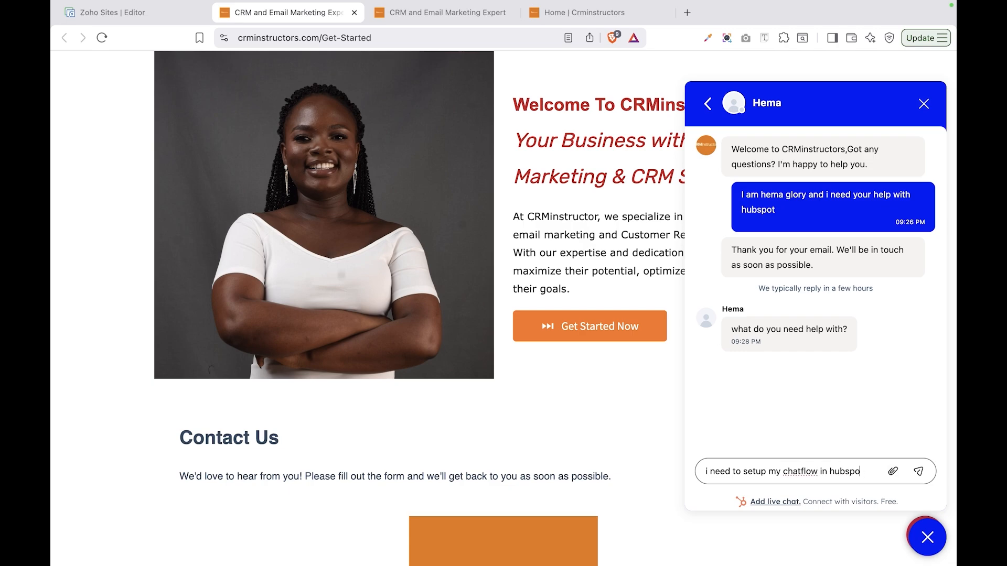
click(919, 472)
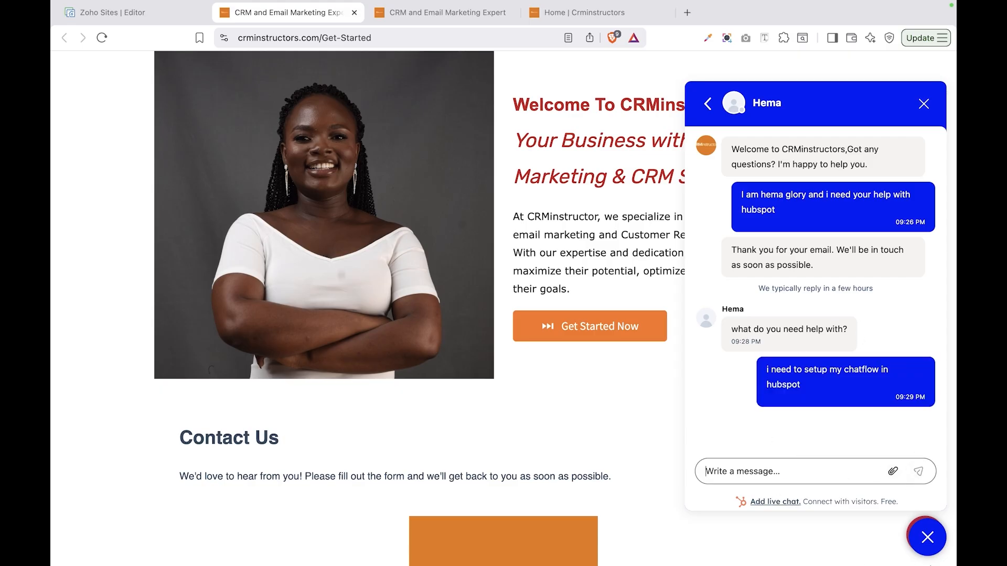
mouse_move(105, 4)
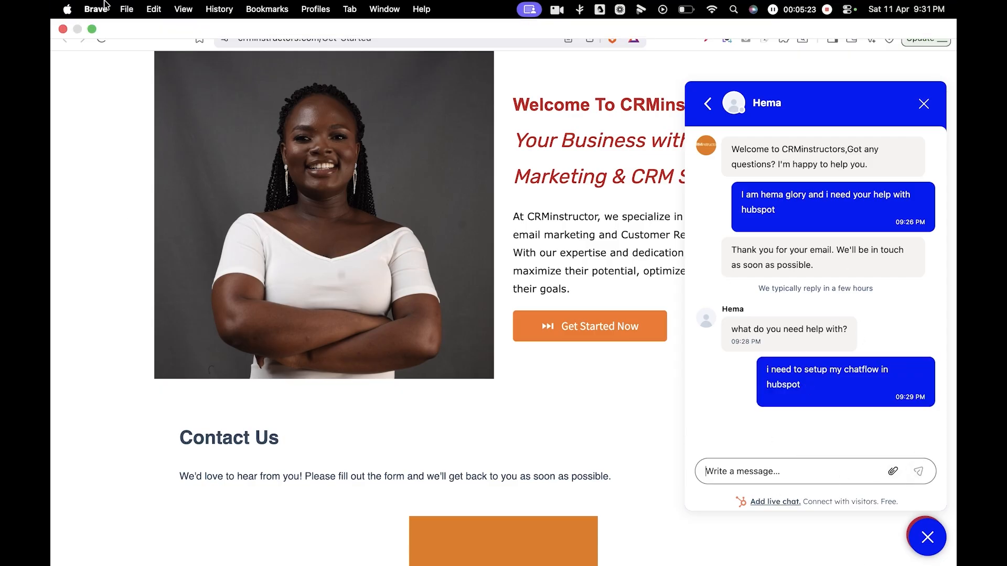
click(91, 29)
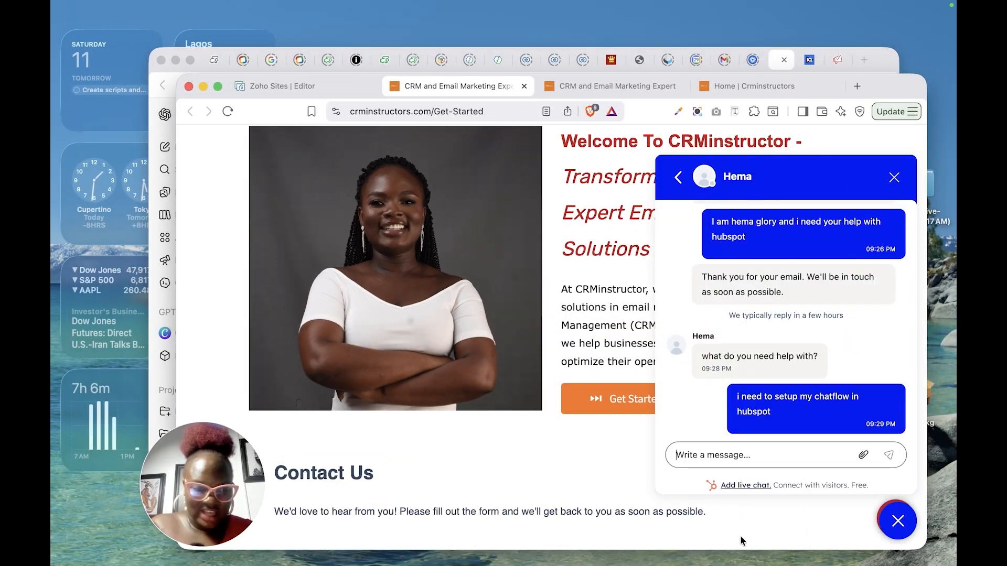
click(898, 548)
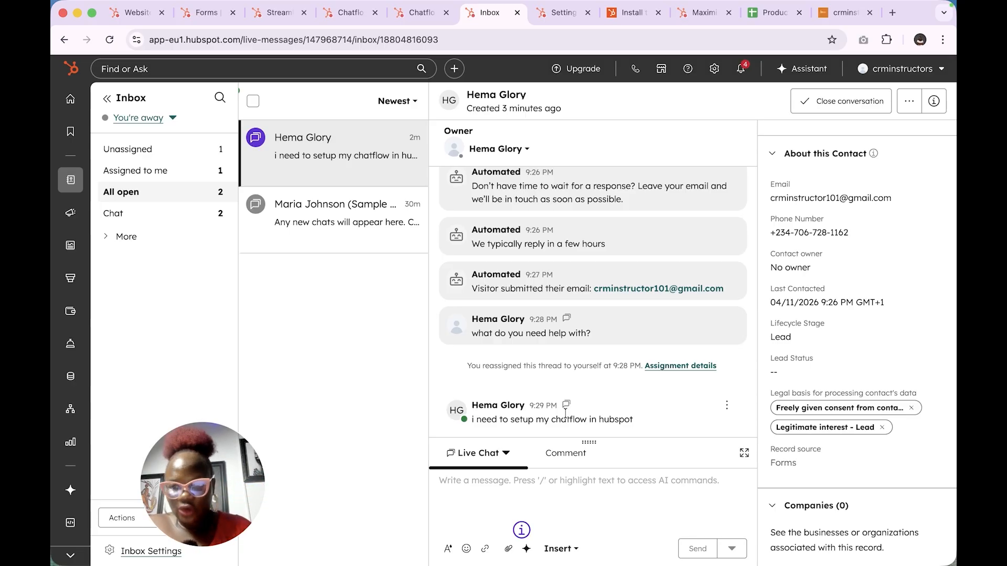
Step: Open the chat visitor's record from Contacts and dismiss the email connection tip
mouse_move(70, 180)
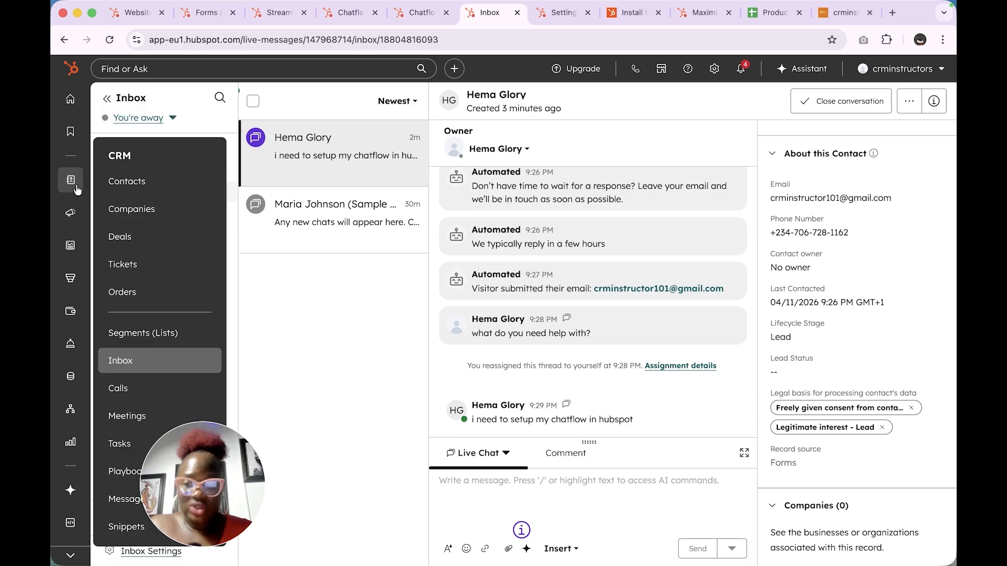
click(146, 180)
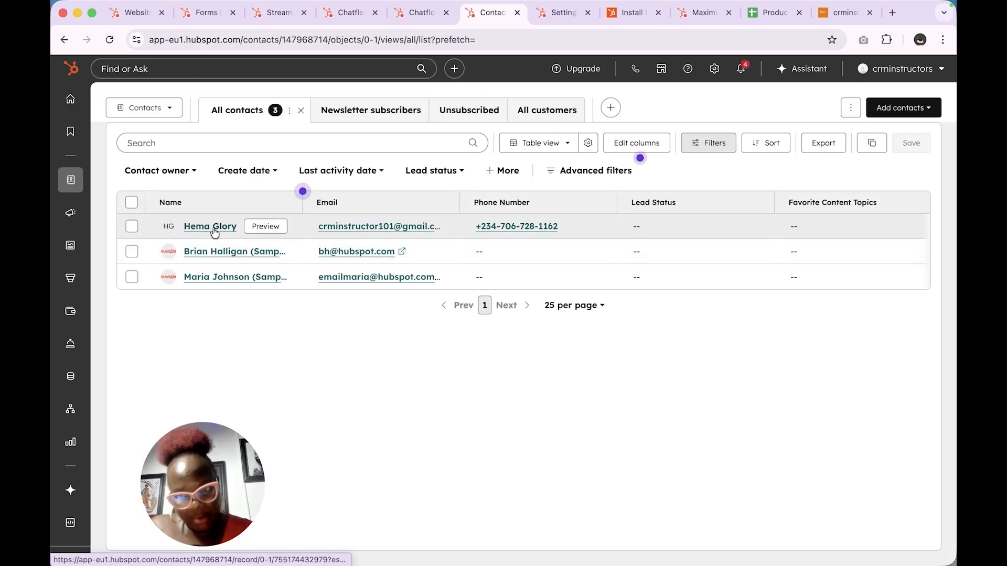
click(213, 226)
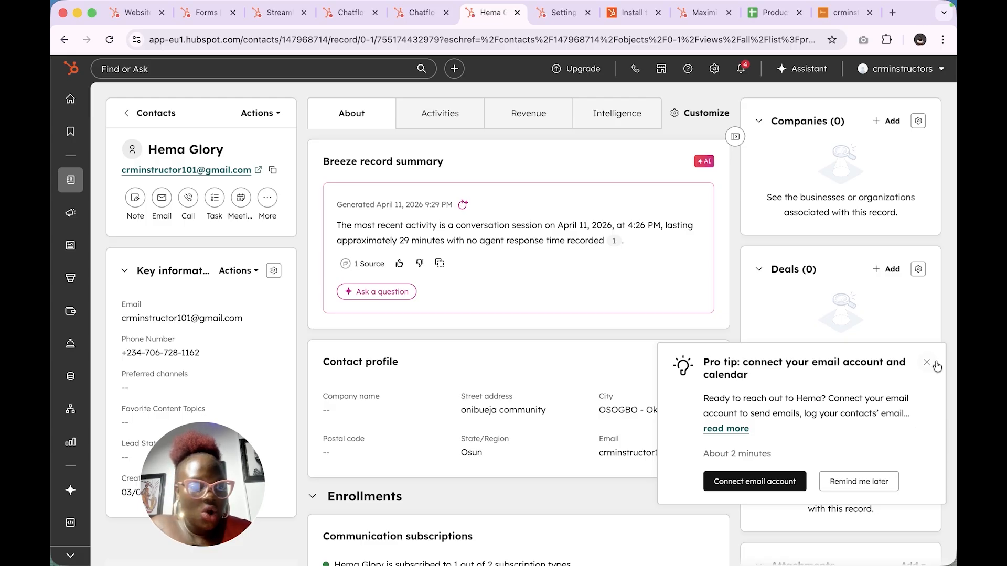
click(908, 362)
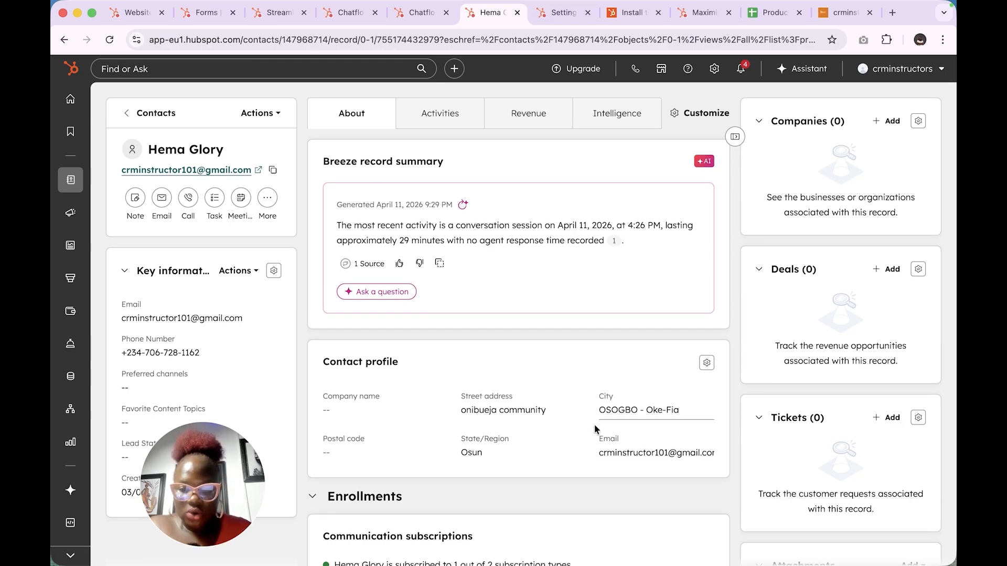
scroll(596, 432, down, 2)
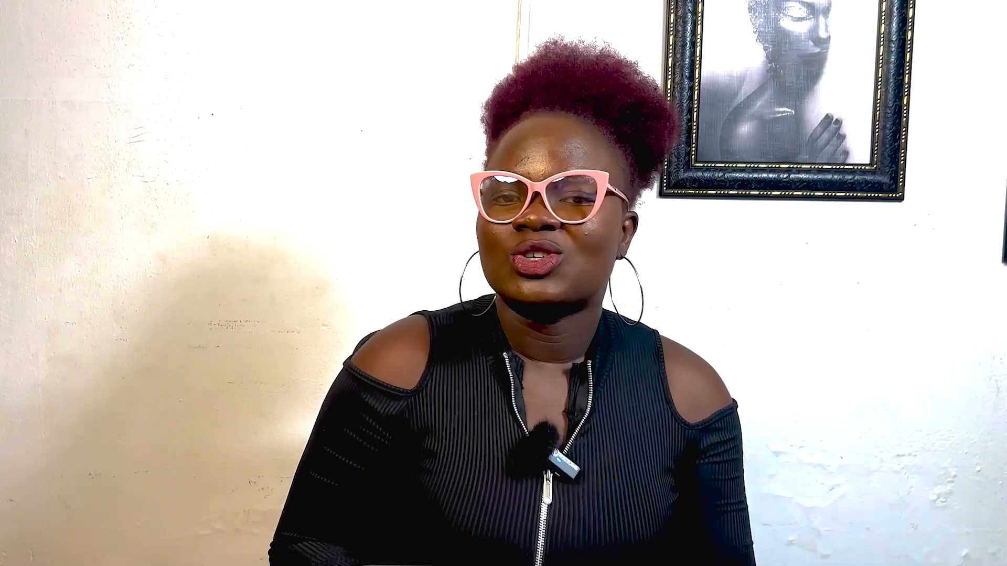